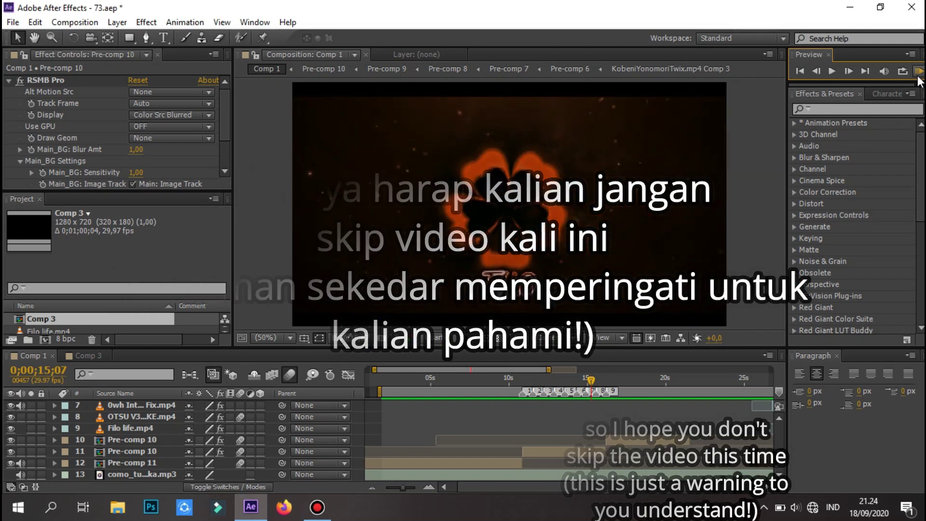
- Stop the preview and inspect Pre-comp 13's contents in the Comp 3 timeline
click(579, 452)
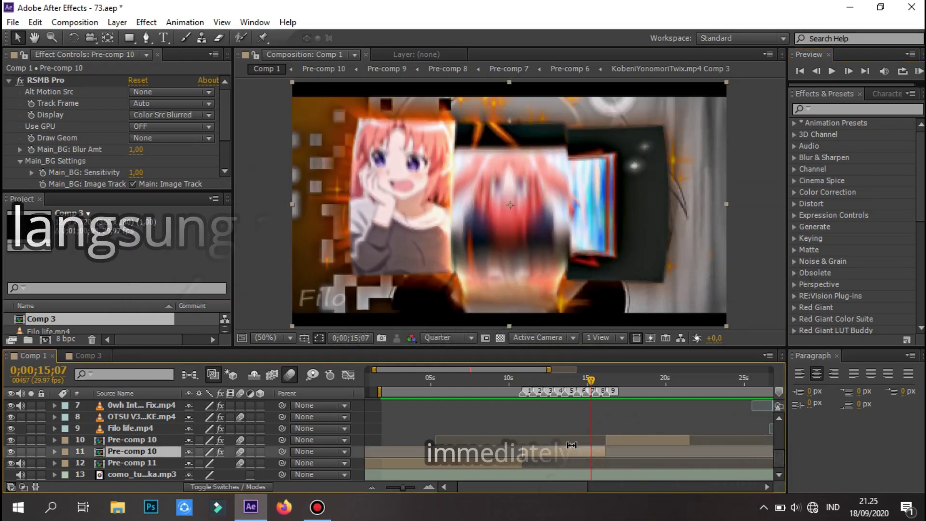
click(88, 355)
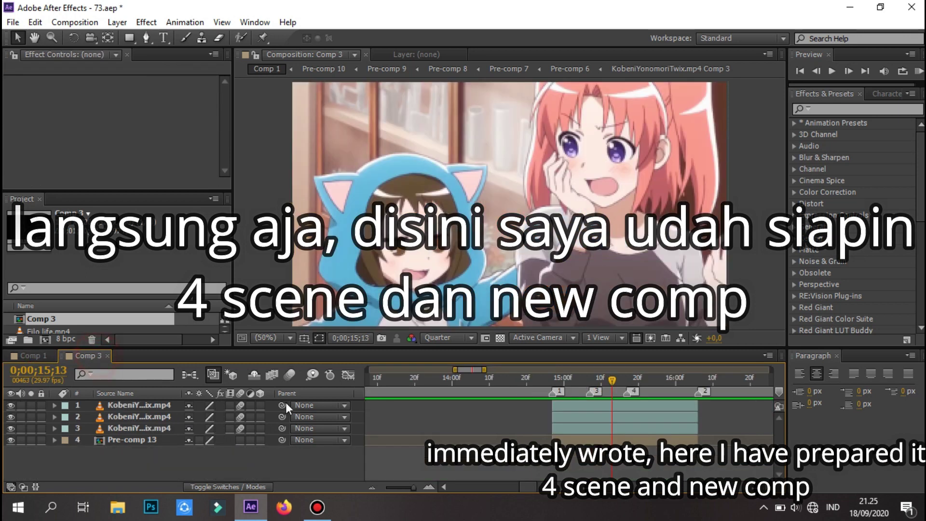
click(591, 421)
click(590, 407)
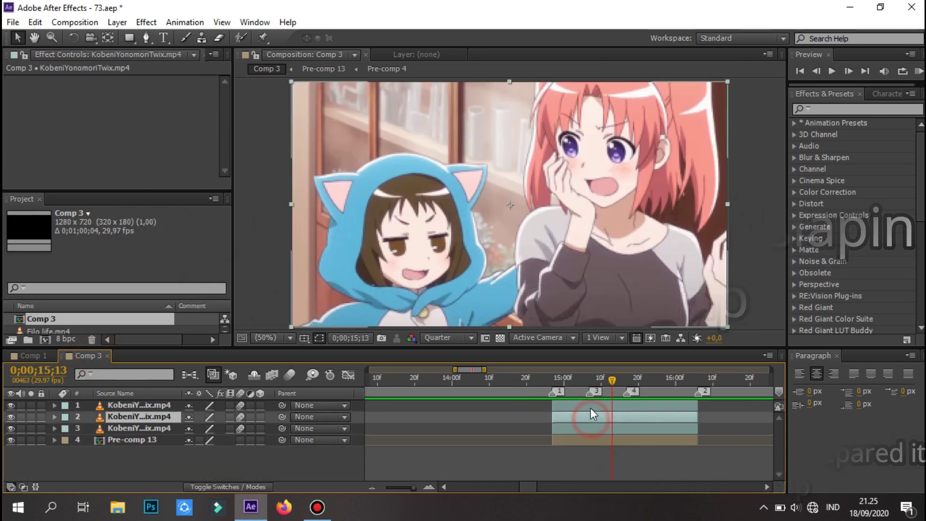
drag(10, 428, 10, 405)
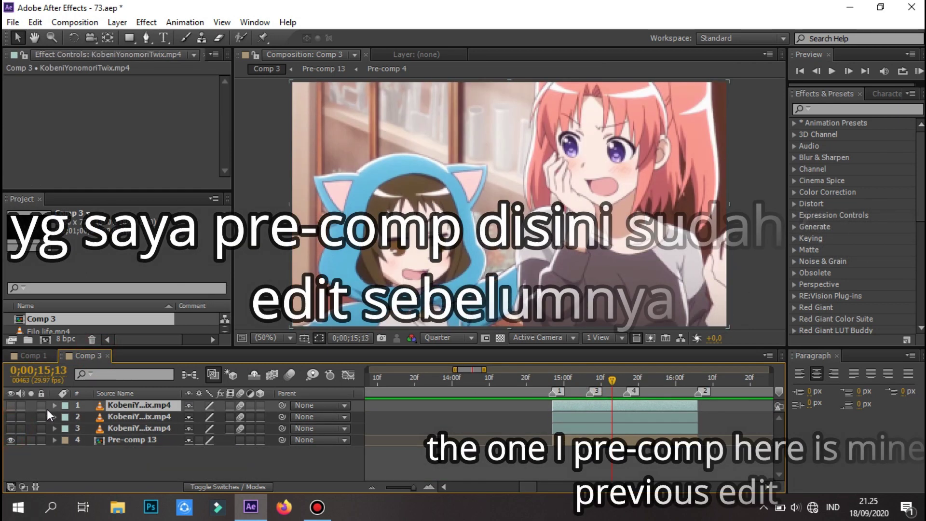
click(586, 439)
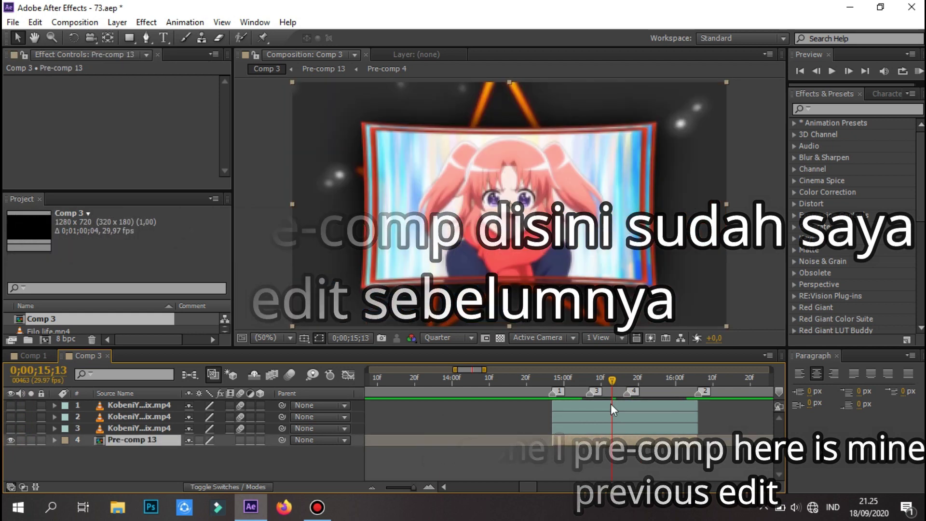
double_click(600, 438)
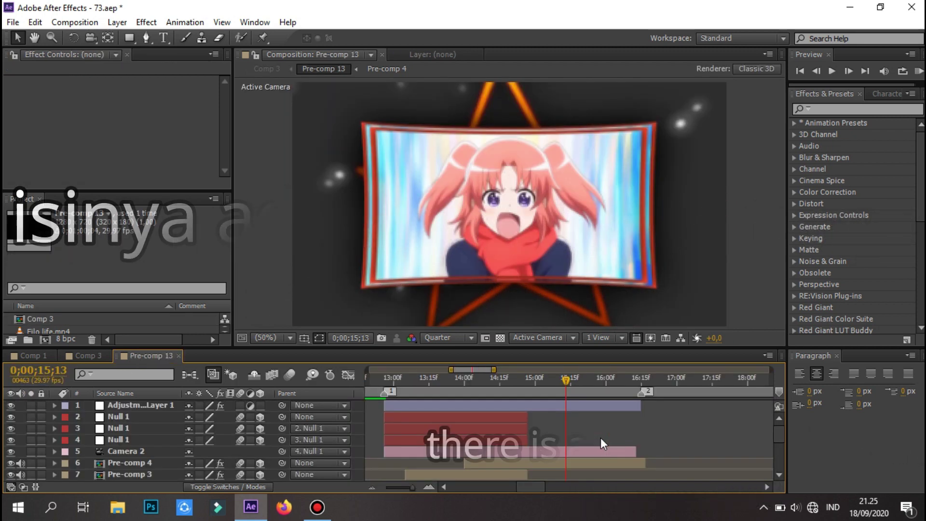
scroll(540, 420, down, 5)
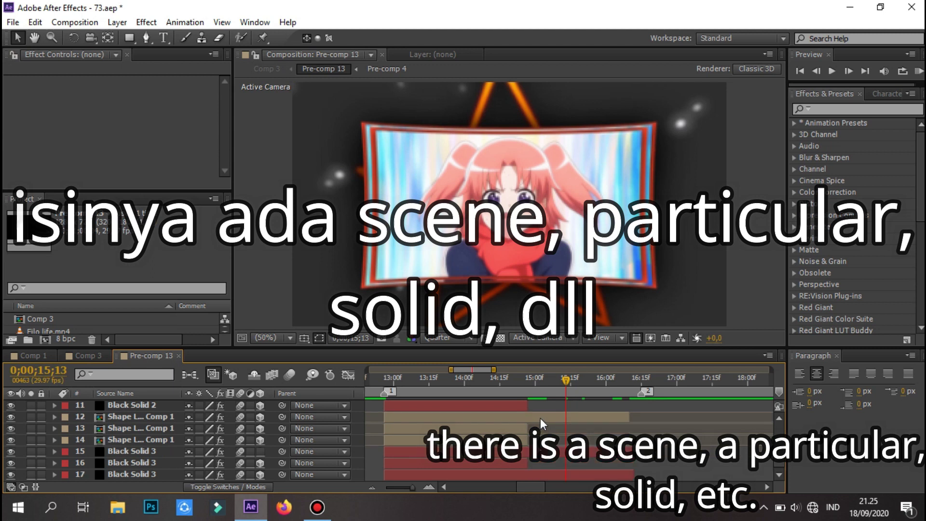
drag(535, 389, 547, 382)
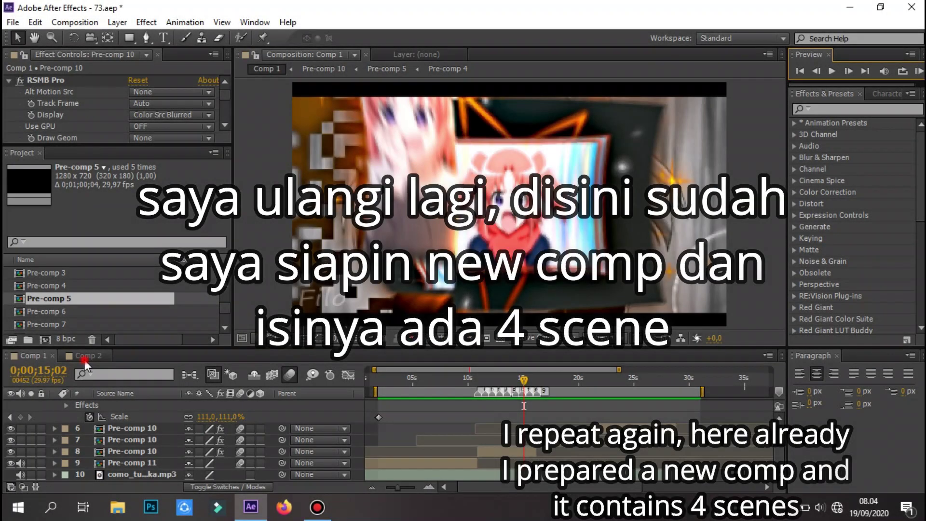
- Create a new composition, Comp 3, using the HDV/HDTV 720 29.97 preset
click(83, 358)
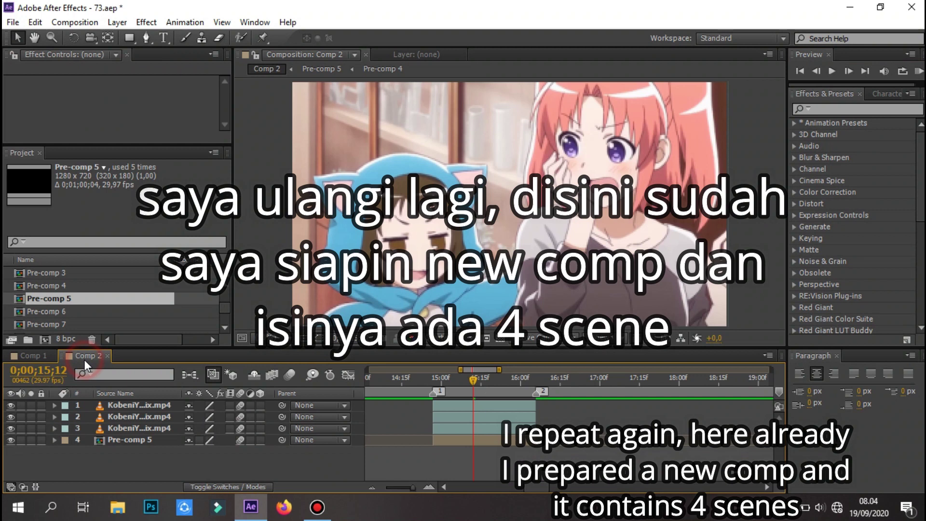
click(47, 340)
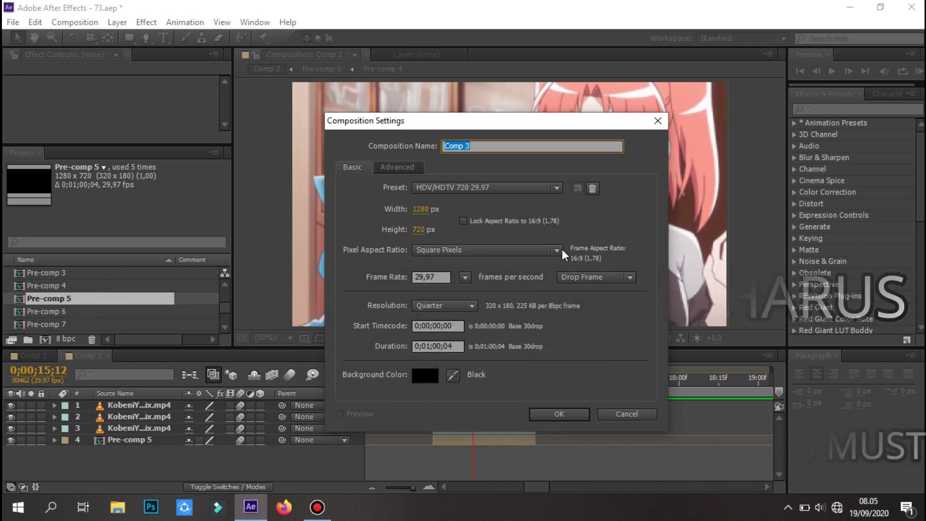
click(538, 189)
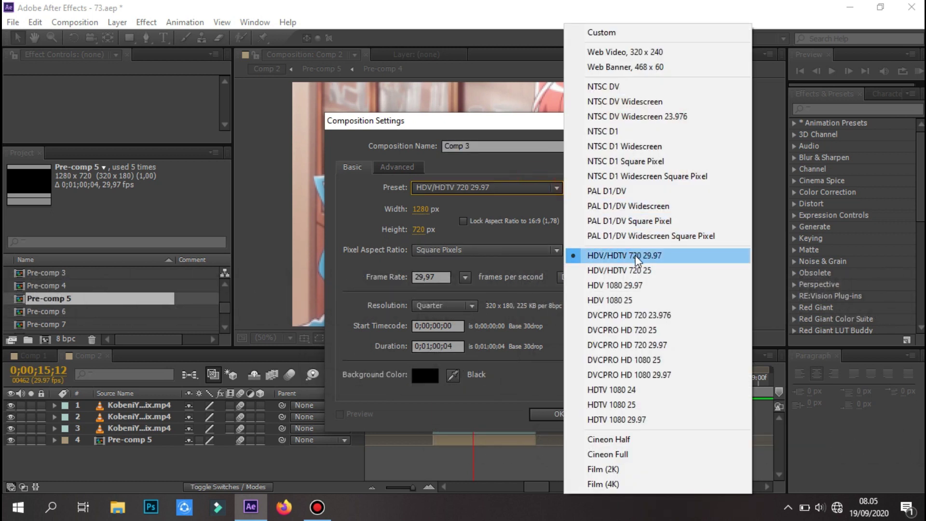
click(648, 256)
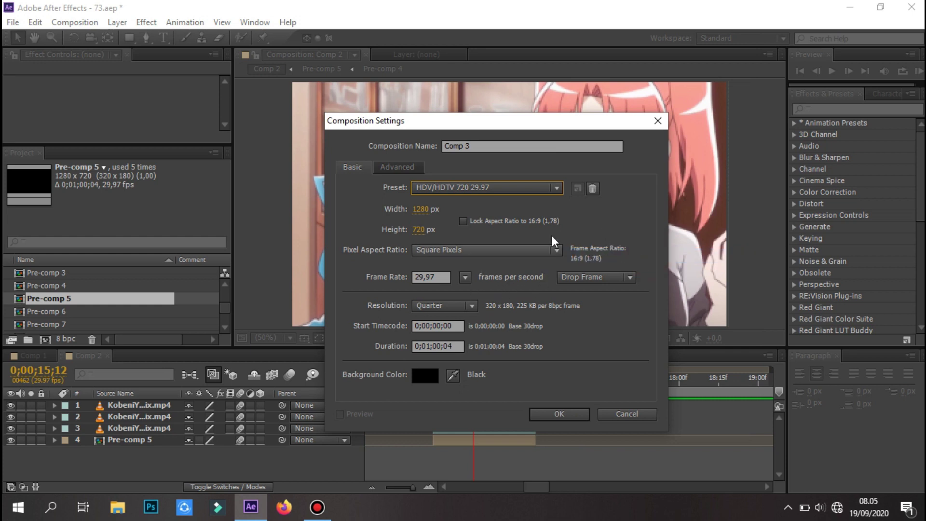
click(559, 414)
- In Comp 2, toggle layer visibility to reveal Pre-comp 5, then show all four layers again
click(164, 357)
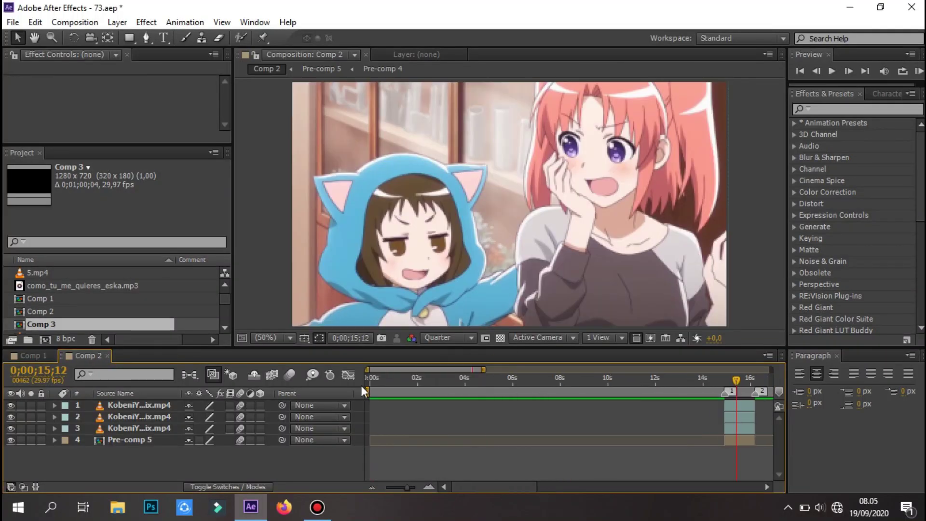
scroll(481, 391, up, 2)
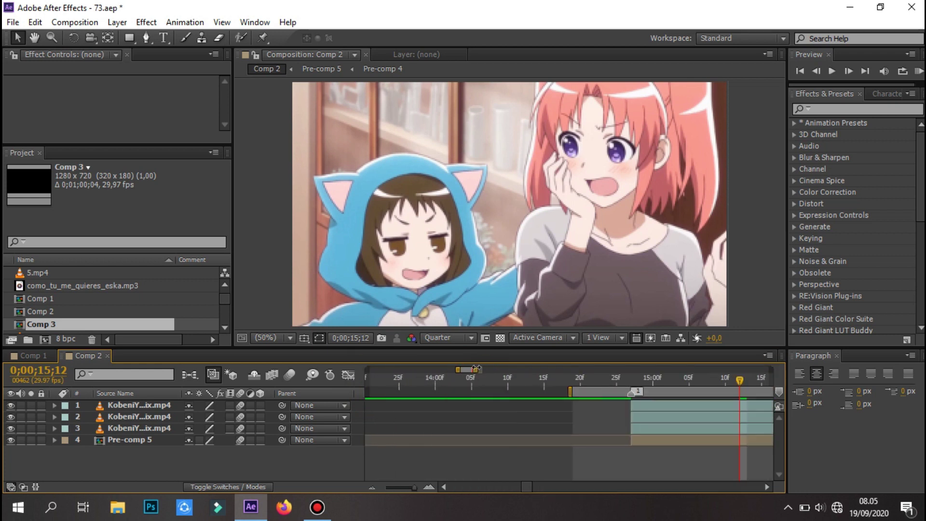
click(10, 405)
click(10, 417)
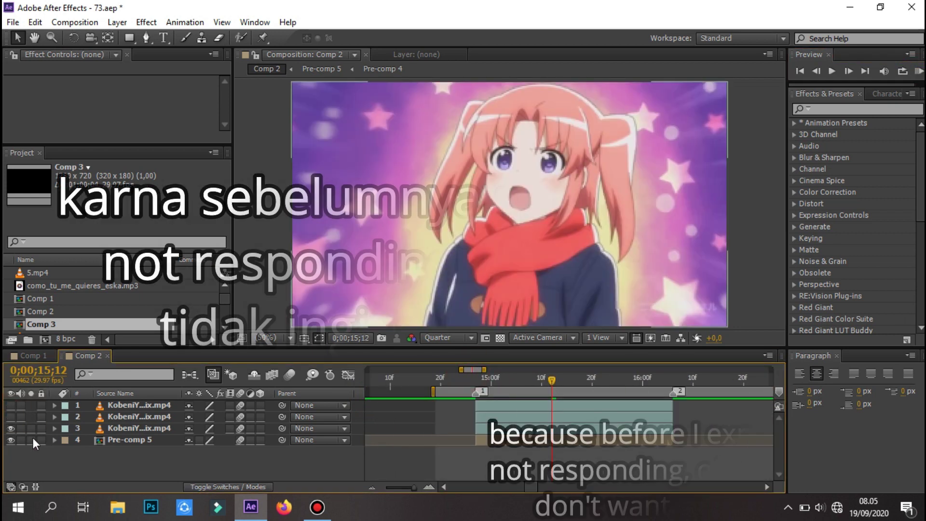
click(11, 429)
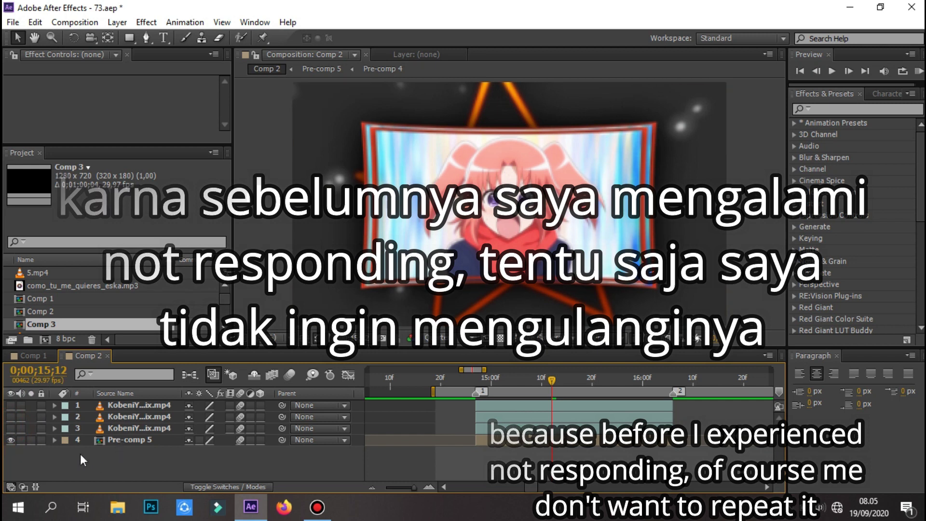
click(11, 440)
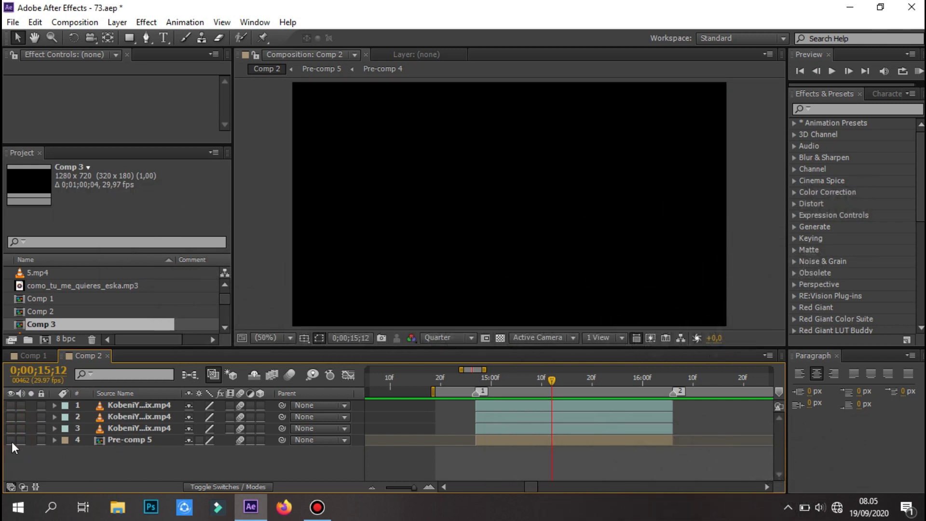
drag(10, 440, 11, 405)
- Open Pre-comp 5 and its nested Pre-comp 4 to find the underlying video layer
click(118, 440)
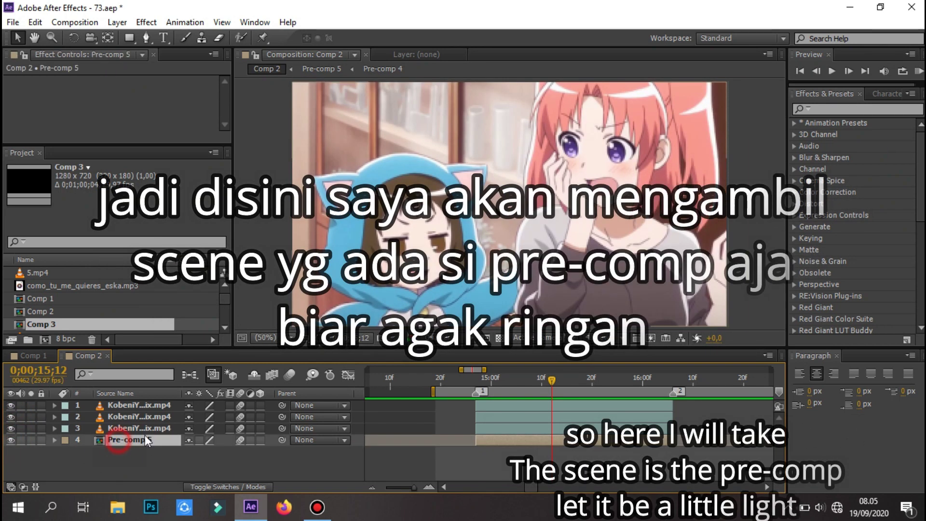
double_click(527, 438)
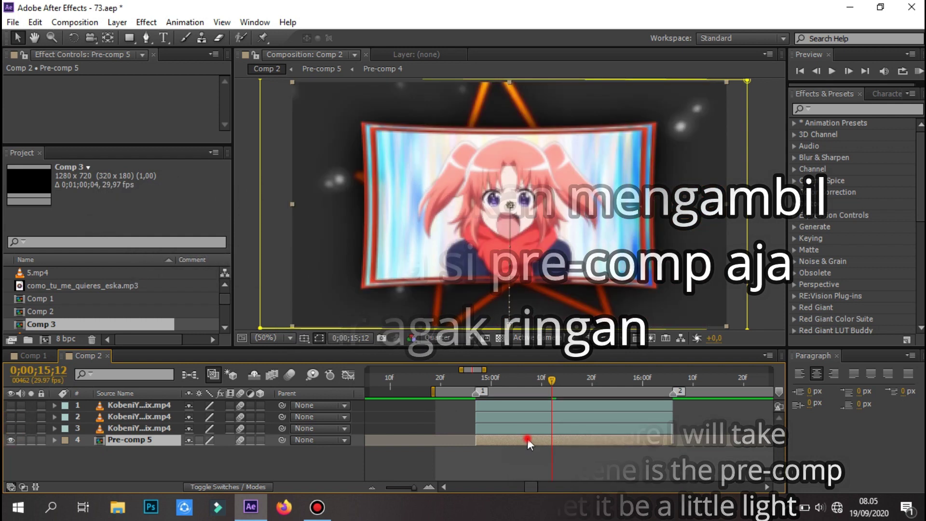
double_click(627, 466)
click(643, 421)
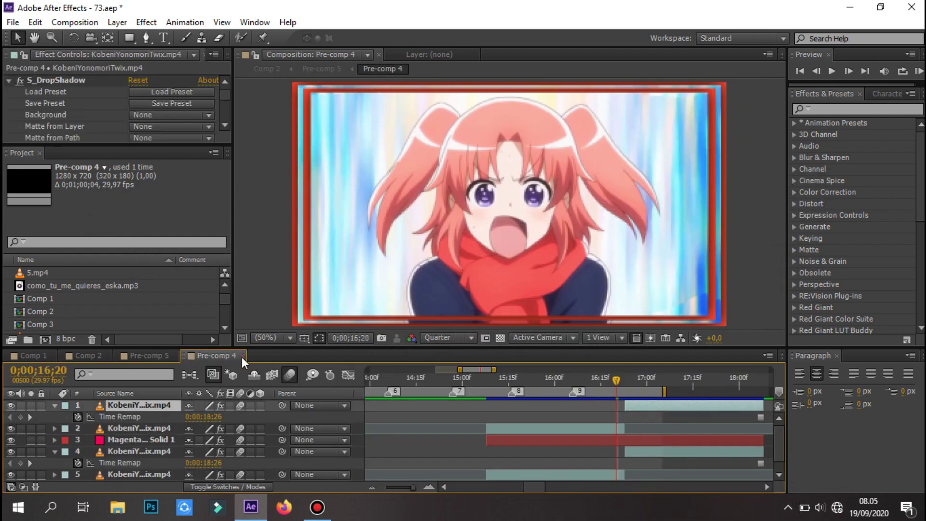
click(242, 357)
click(175, 357)
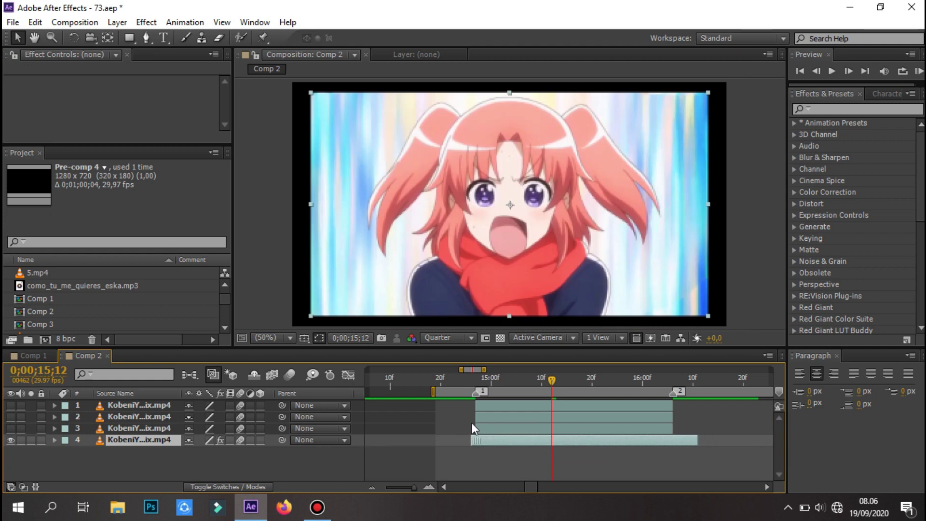
- Slide layer 4's clip earlier to line up and scale it to 67%
drag(471, 442, 445, 443)
key(alt+shift+s)
drag(218, 451, 222, 452)
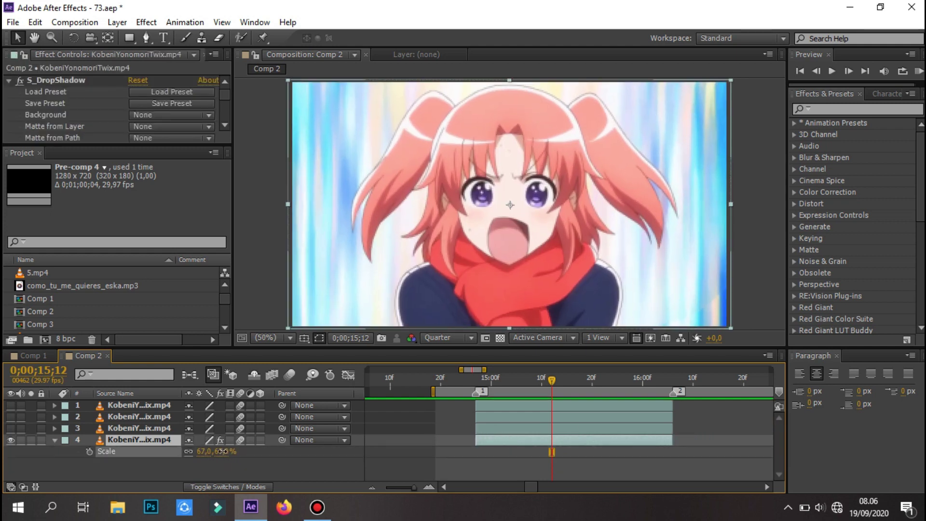
click(499, 451)
- Preview Comp 2, return the time to 15;06, and select the top video layer
click(918, 73)
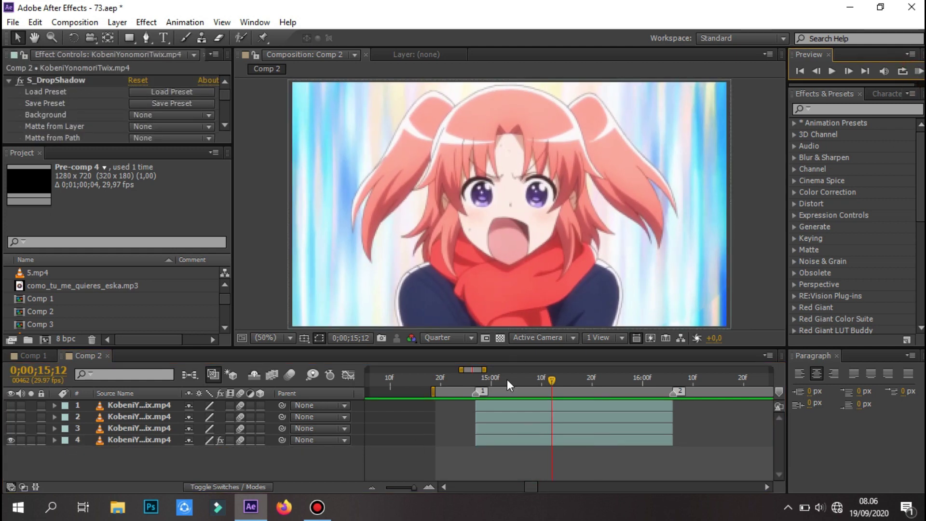
drag(506, 381, 520, 419)
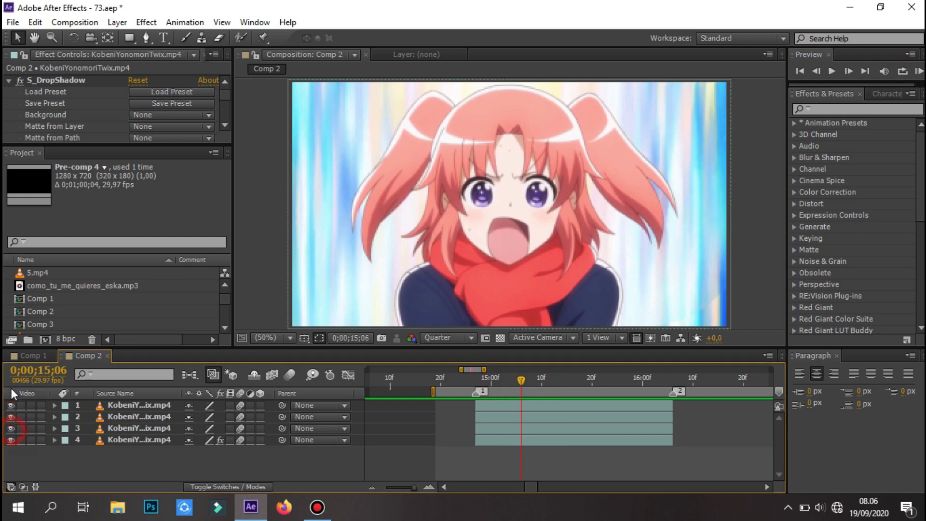
click(576, 405)
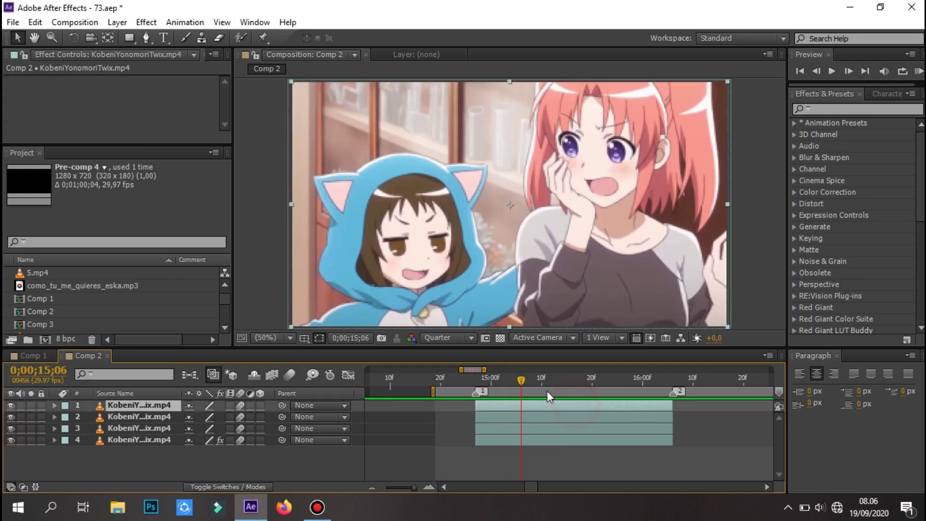
- Pre-compose the top clip into KobeniYonomoriTwix.mp4 Comp 4
right_click(545, 406)
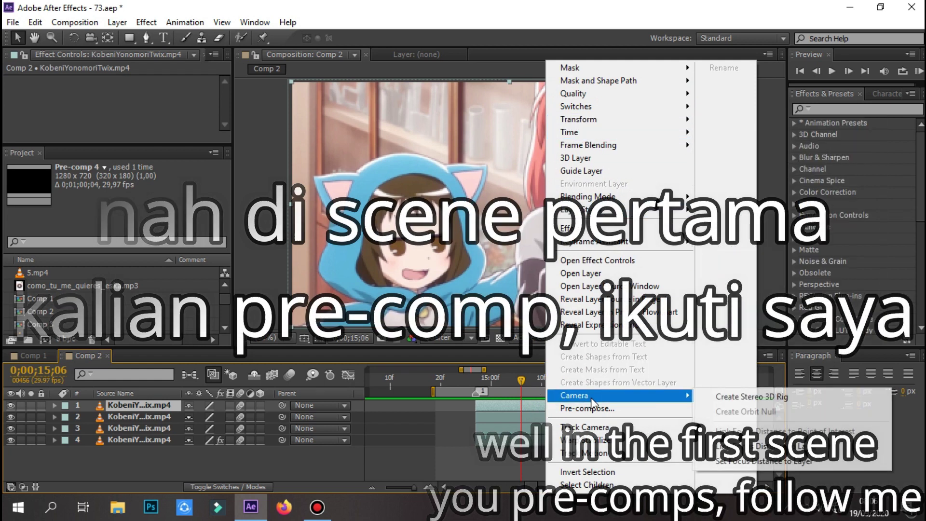
click(602, 407)
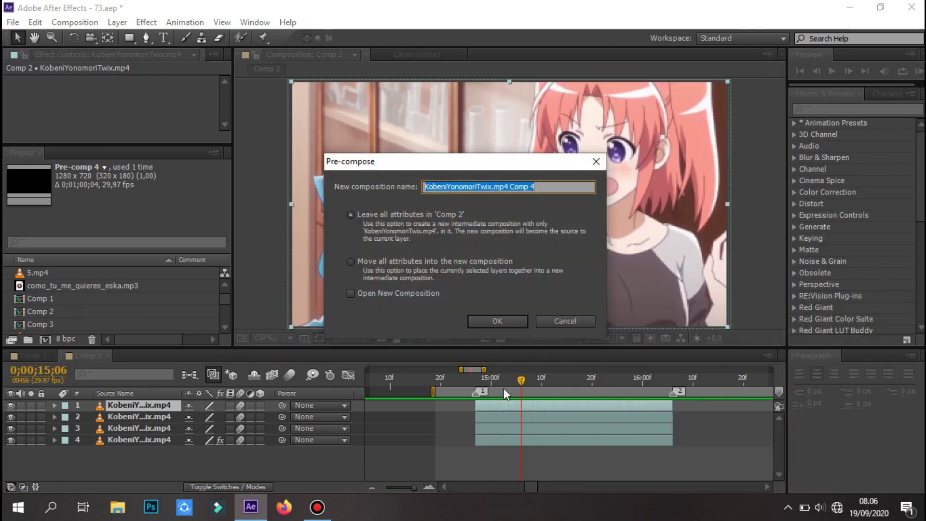
click(482, 326)
- Split the Comp 4 layer at 16;06 and delete the leftover piece
click(477, 382)
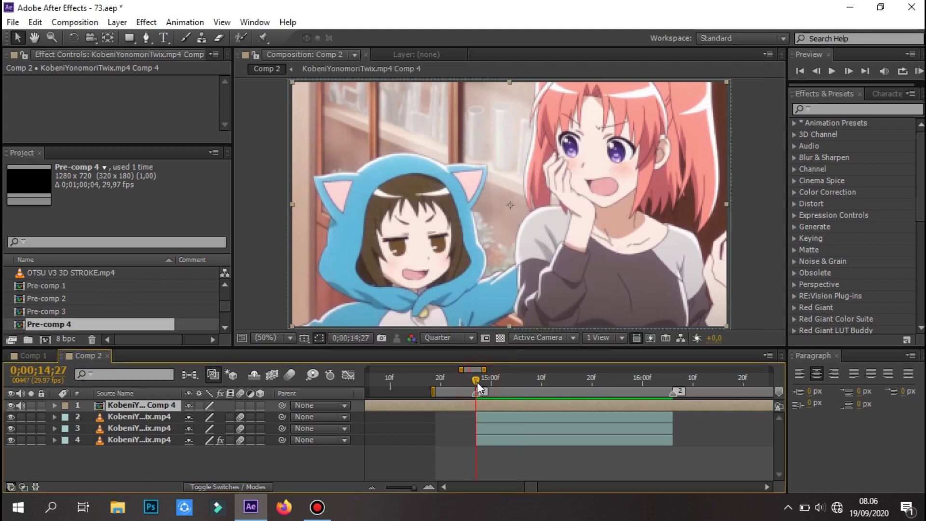
click(471, 421)
click(673, 388)
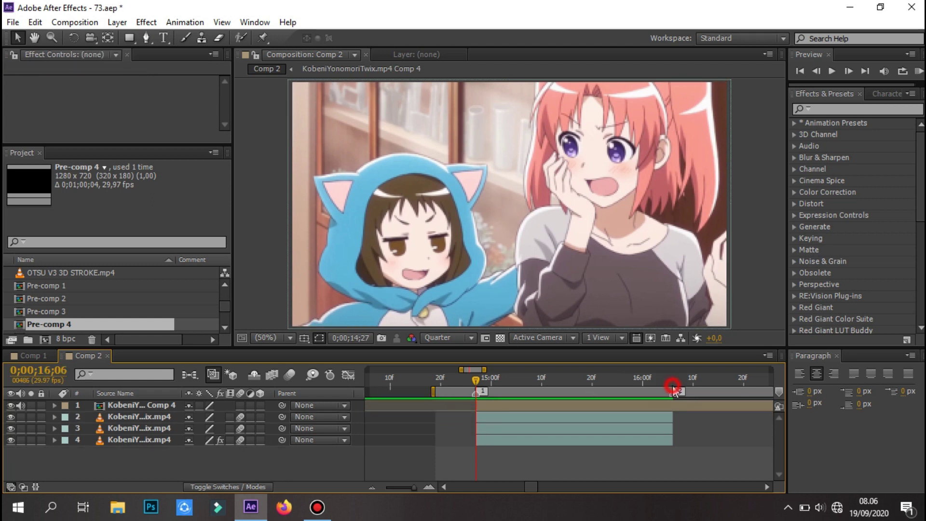
click(682, 408)
key(ctrl+shift+d)
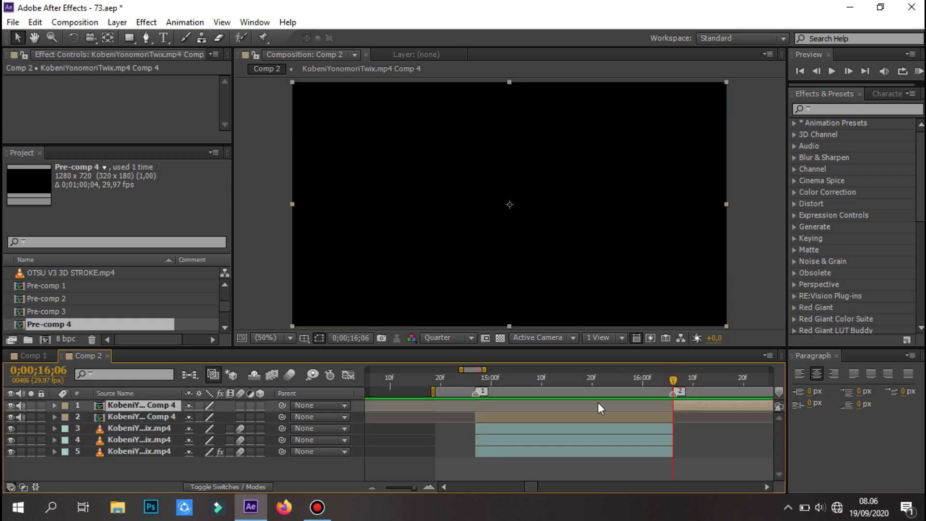
key(Delete)
click(510, 381)
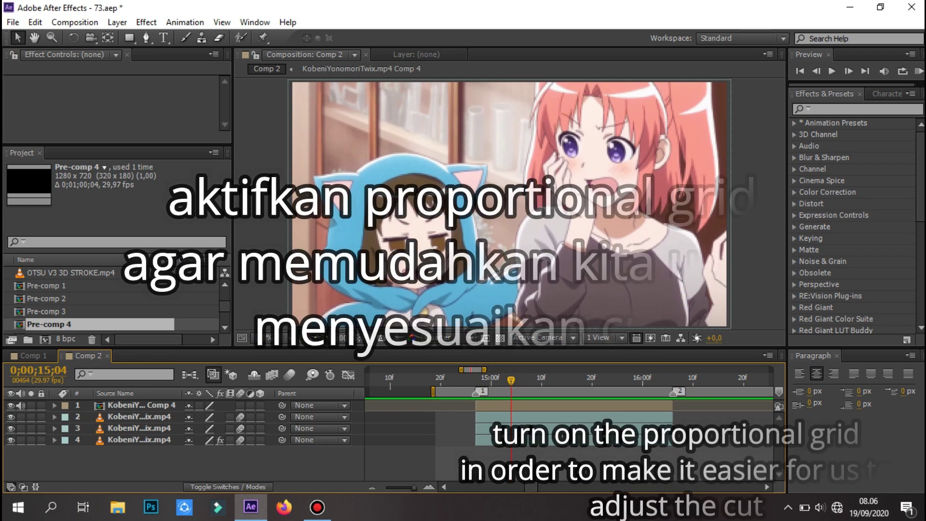
- Show the proportional grid, pick the Rectangle tool, and zoom the view to 25%
click(411, 336)
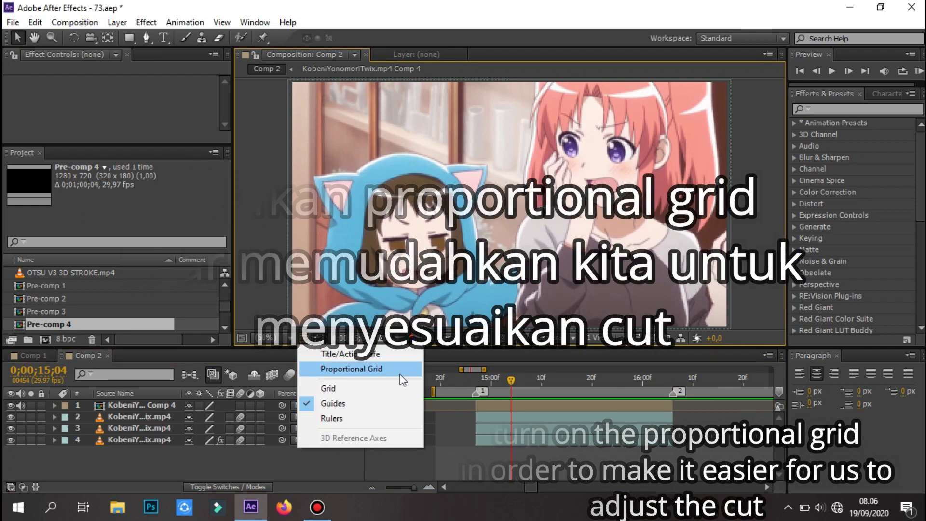
click(394, 375)
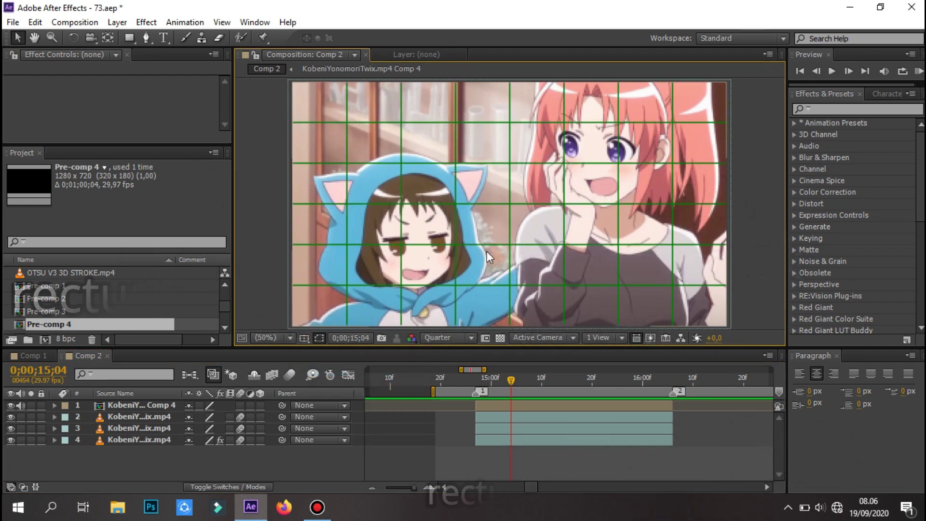
click(131, 38)
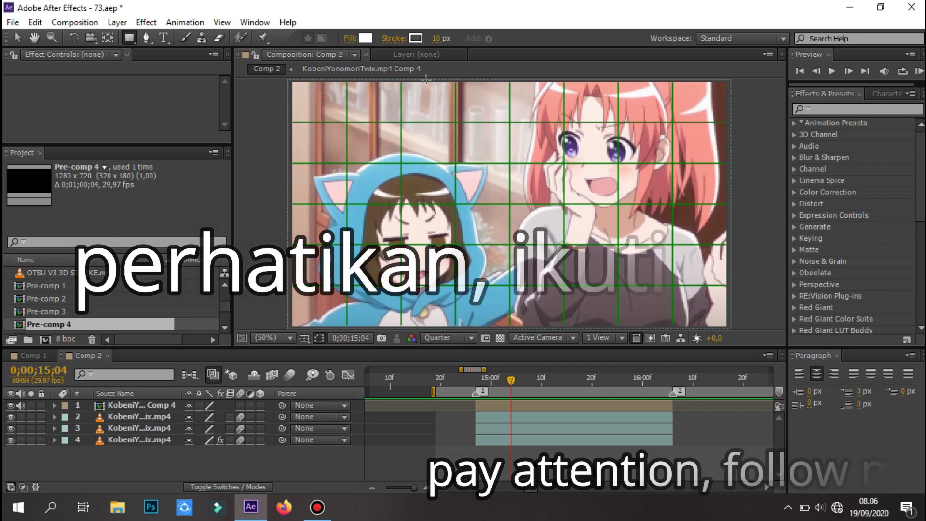
key(comma)
key(comma)
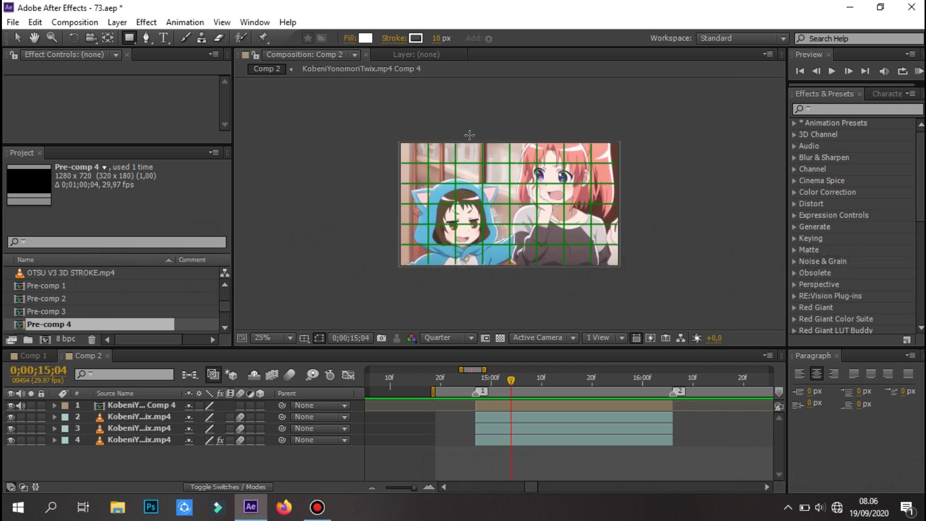
- Draw a rectangle mask covering the top anime layer's left strip, then fit the view
click(470, 135)
drag(427, 261, 426, 261)
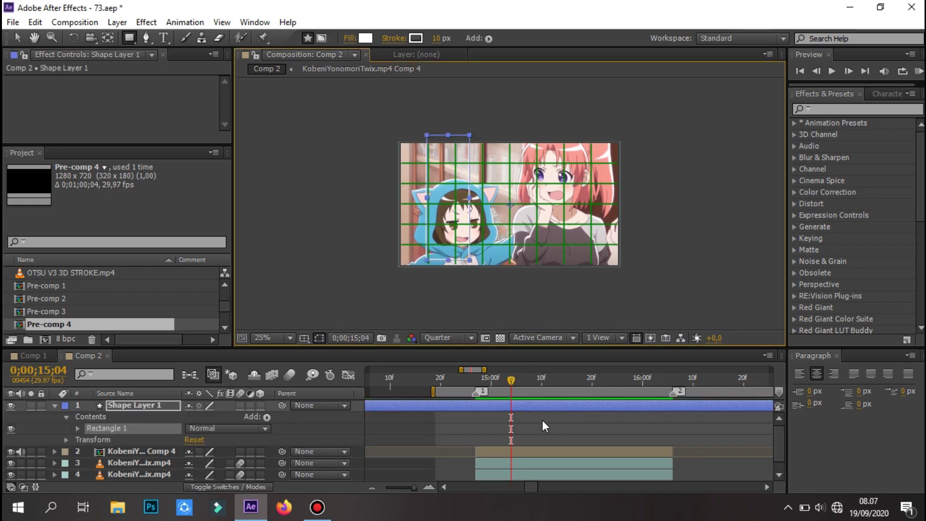
key(ctrl+z)
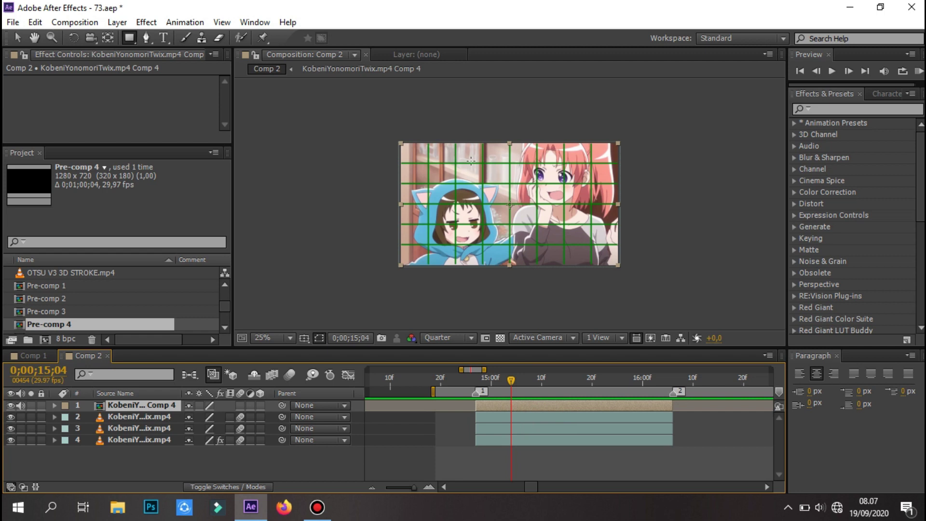
drag(467, 129, 451, 207)
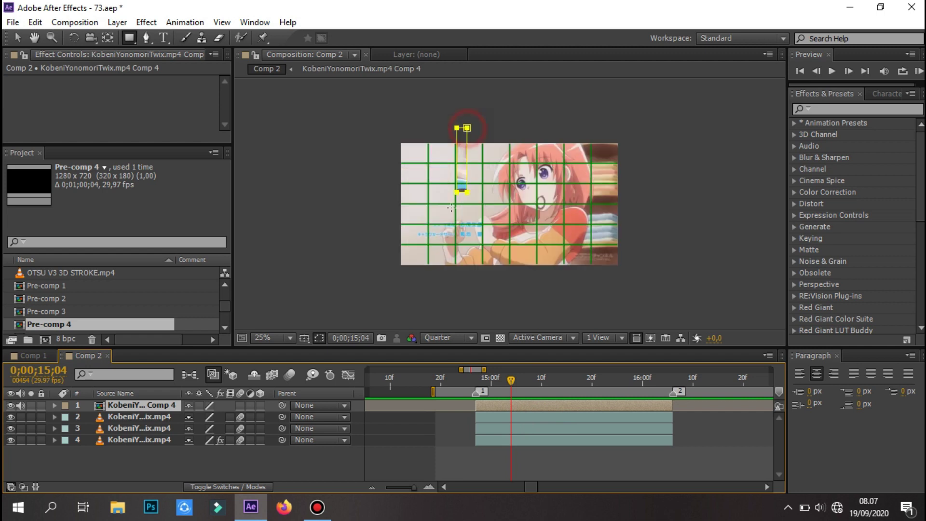
drag(366, 302, 380, 290)
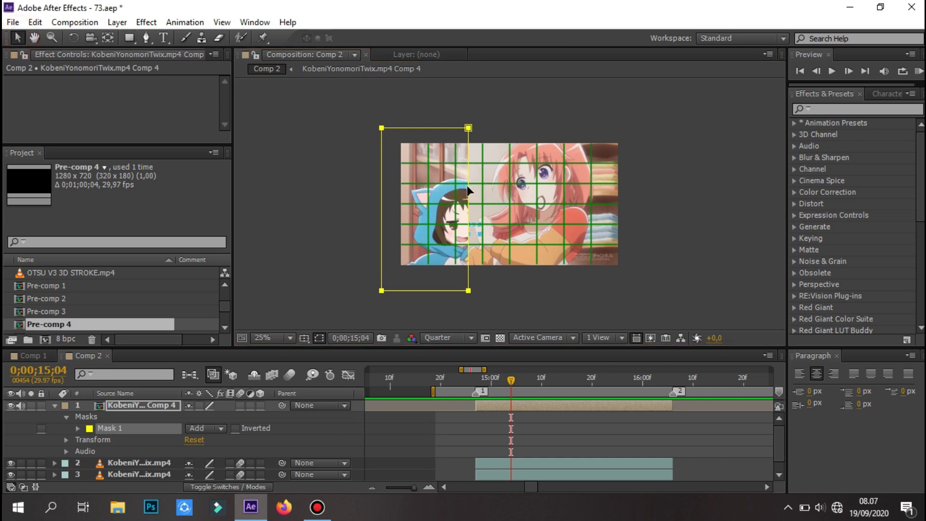
click(288, 338)
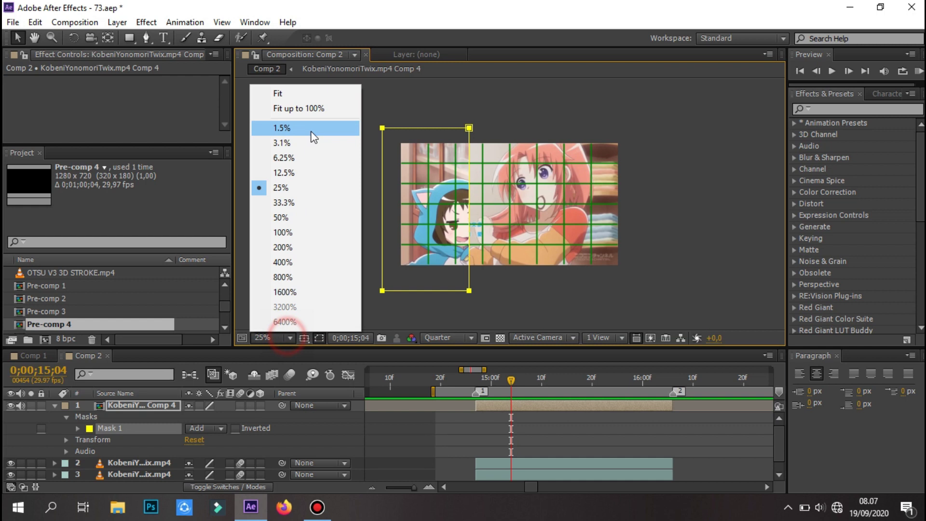
click(302, 96)
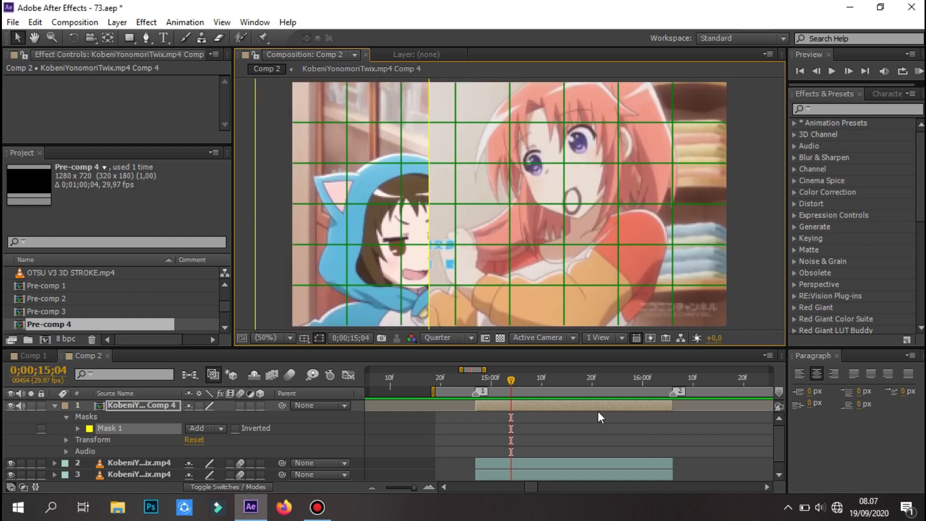
key(ctrl+grave)
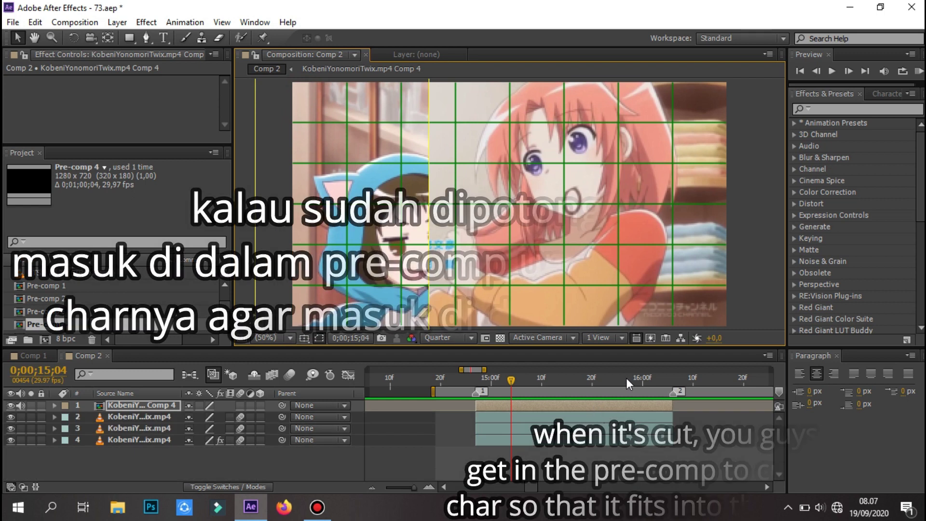
- Inside Comp 4, slide the footage's Position X left while checking the framing in Comp 2
double_click(534, 404)
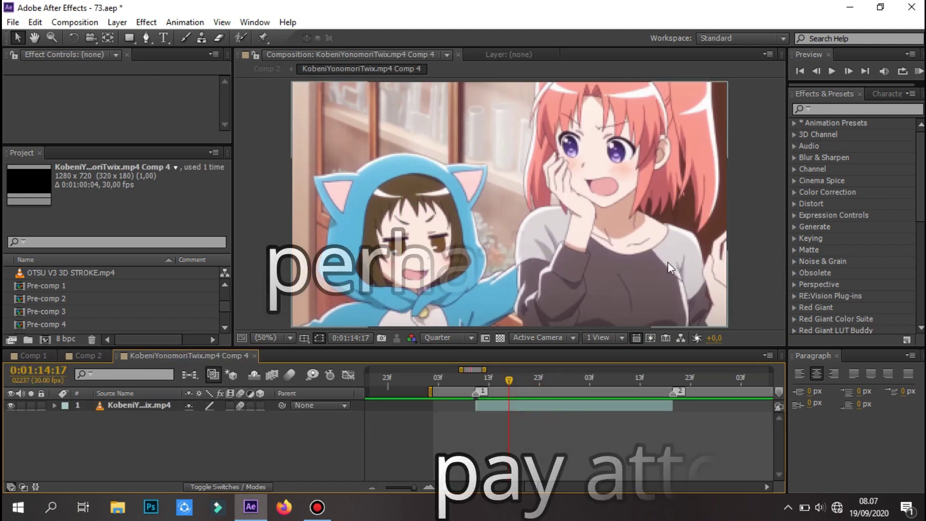
click(563, 406)
key(p)
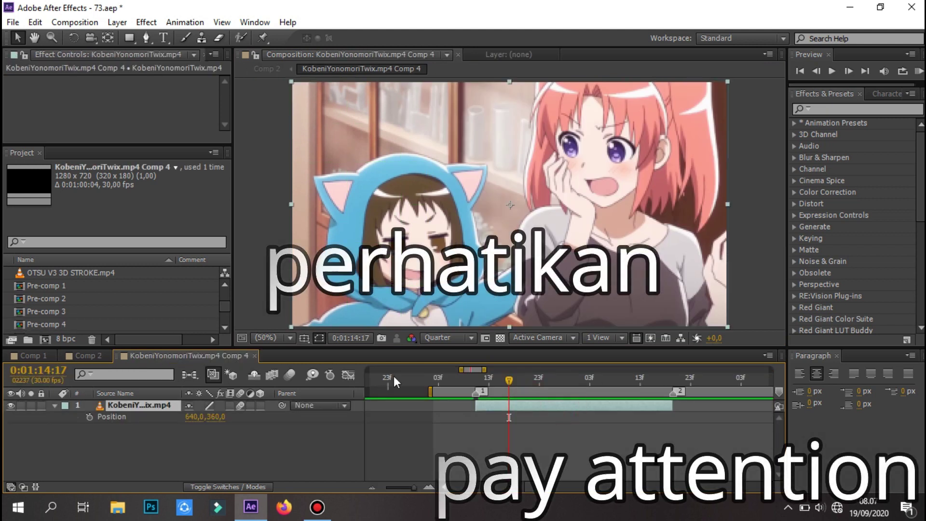
drag(193, 417, 73, 417)
drag(4, 391, 75, 390)
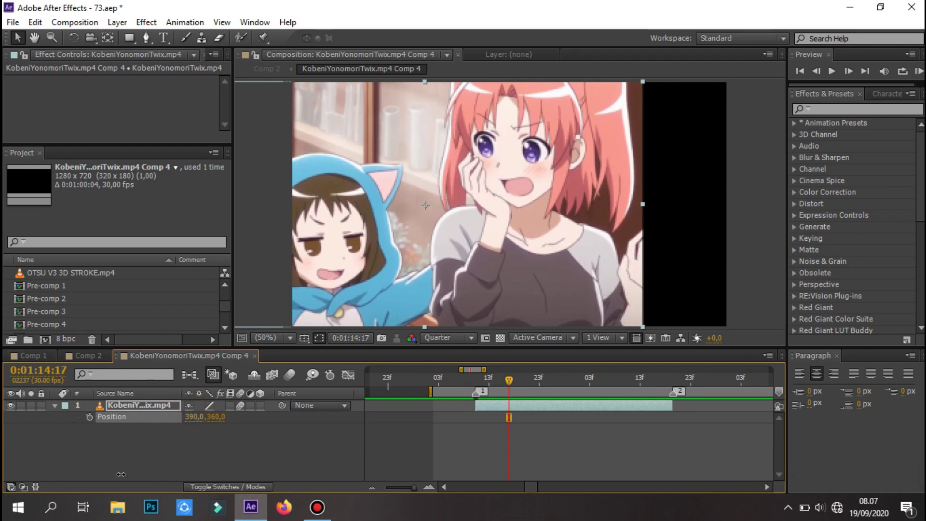
mouse_move(195, 420)
mouse_down()
mouse_move(150, 412)
mouse_move(84, 377)
mouse_up()
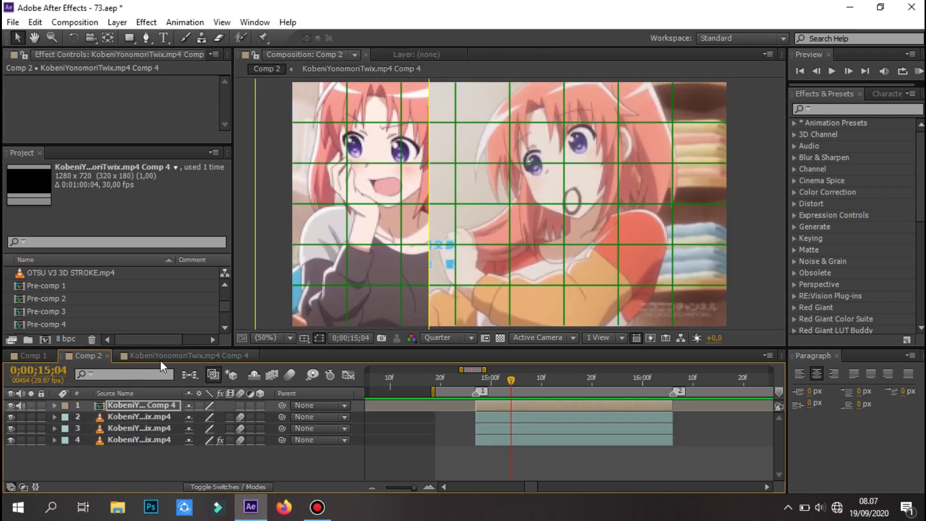
click(163, 359)
- Nudge the footage further left to Position -62.0, 360.0, then close the precomp
drag(191, 418, 148, 415)
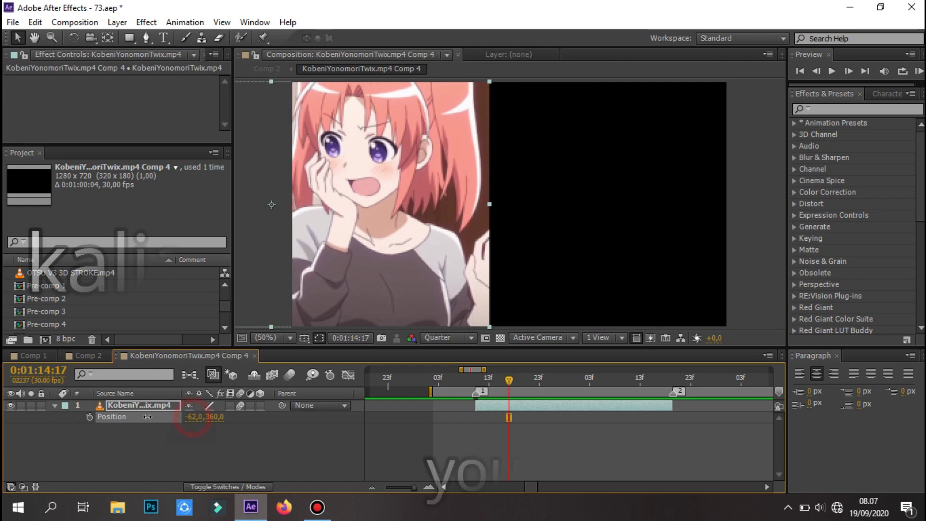
click(102, 355)
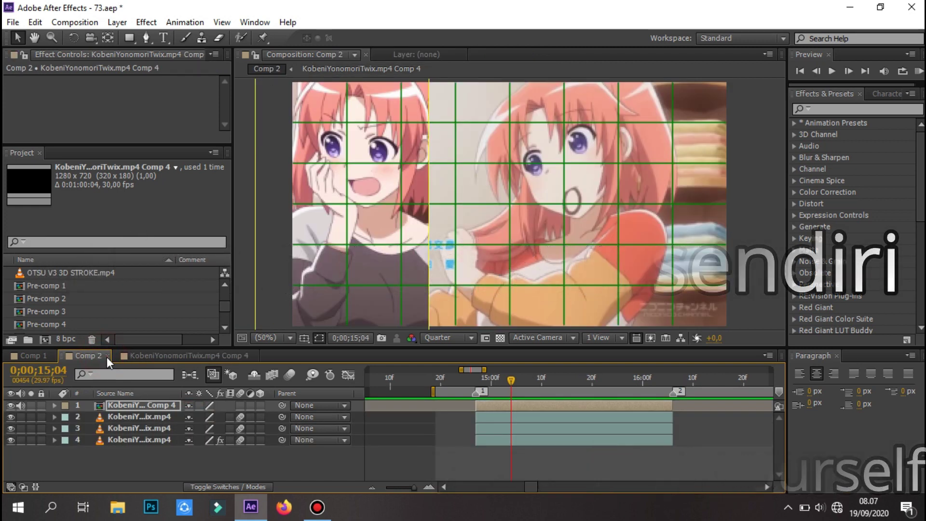
click(181, 358)
drag(193, 418, 190, 418)
click(101, 355)
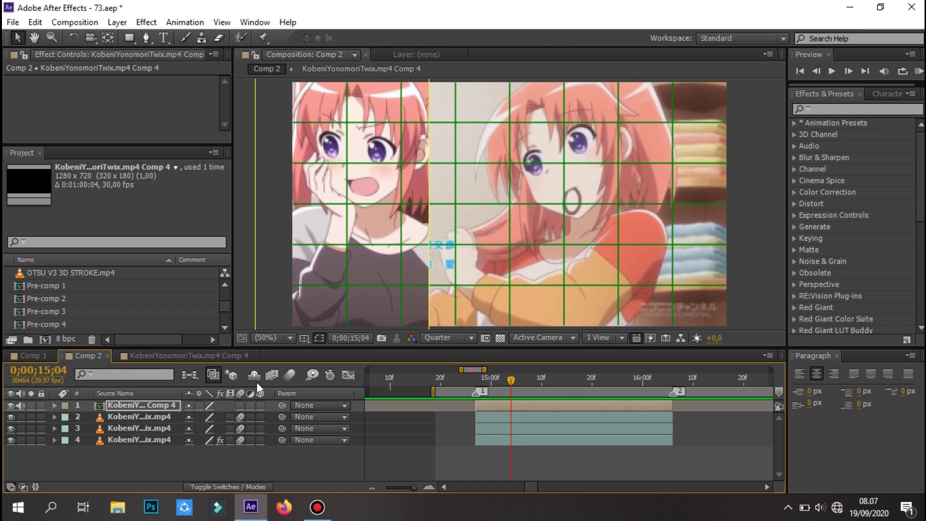
click(248, 357)
click(255, 356)
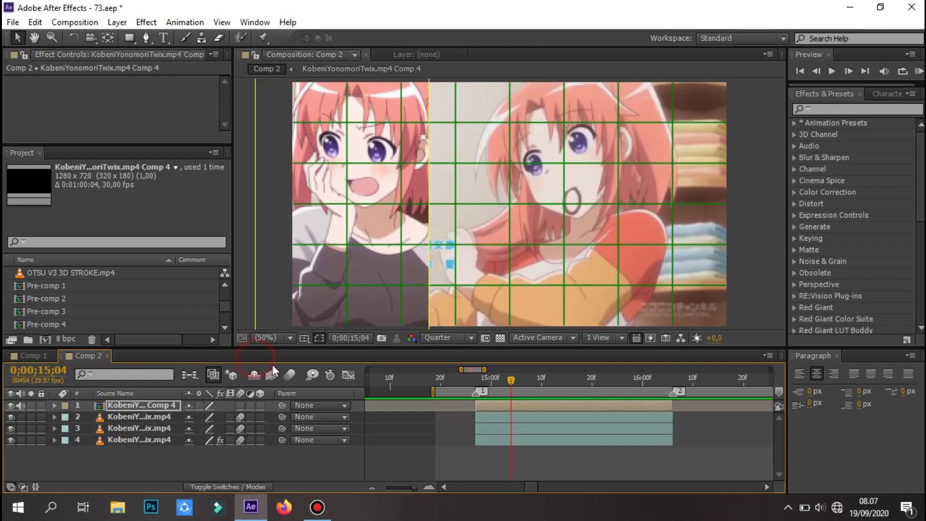
- Pre-compose the second scene layer into Comp 5
right_click(511, 419)
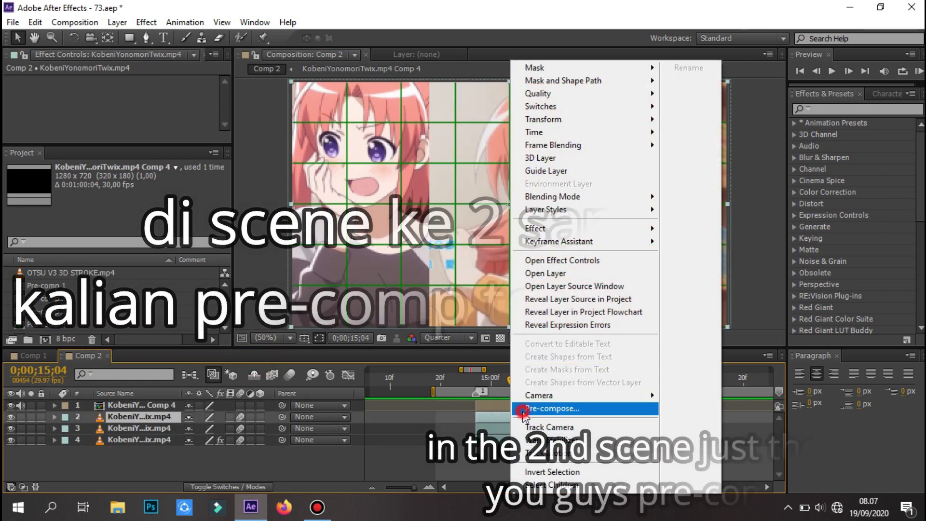
click(521, 408)
click(474, 326)
click(476, 380)
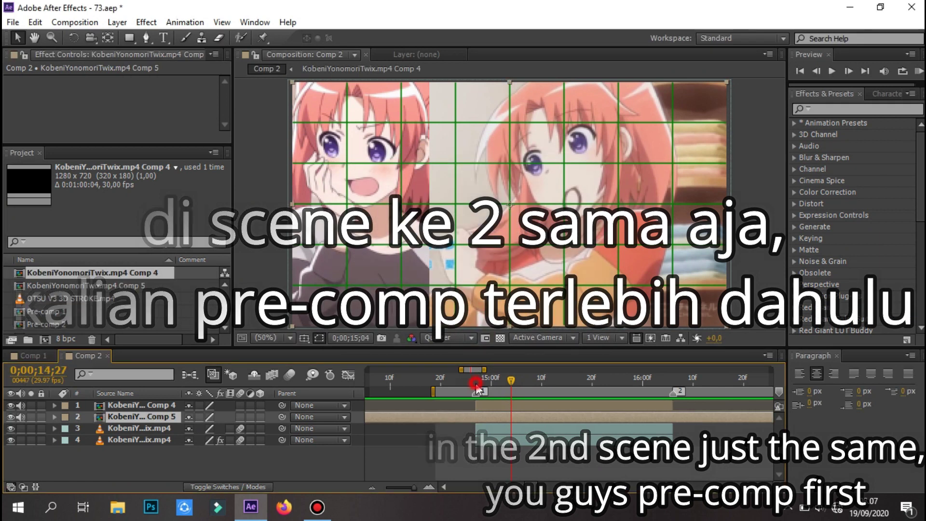
- Trim Comp 5 to its scene, cutting at the scene start and at 16;06
key(ctrl+shift+d)
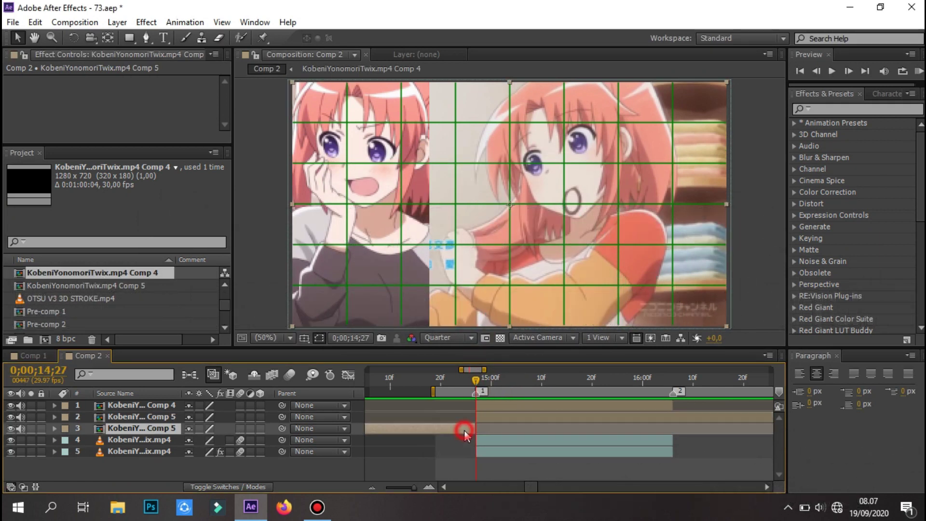
key(Delete)
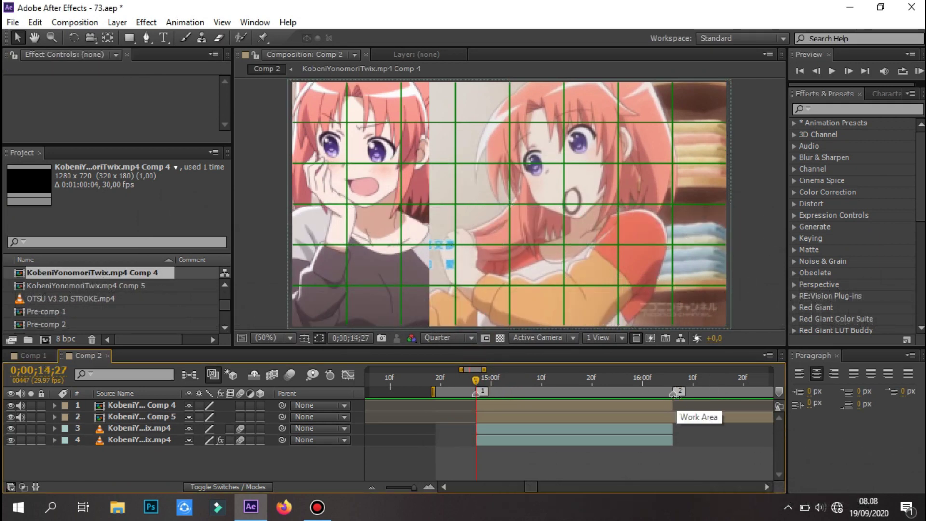
click(673, 381)
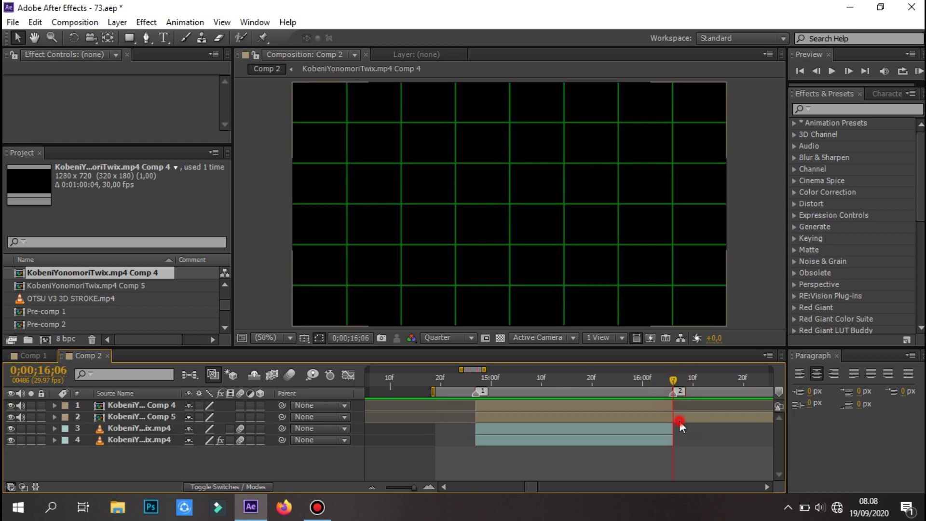
click(678, 416)
key(ctrl+shift+d)
key(Delete)
click(525, 381)
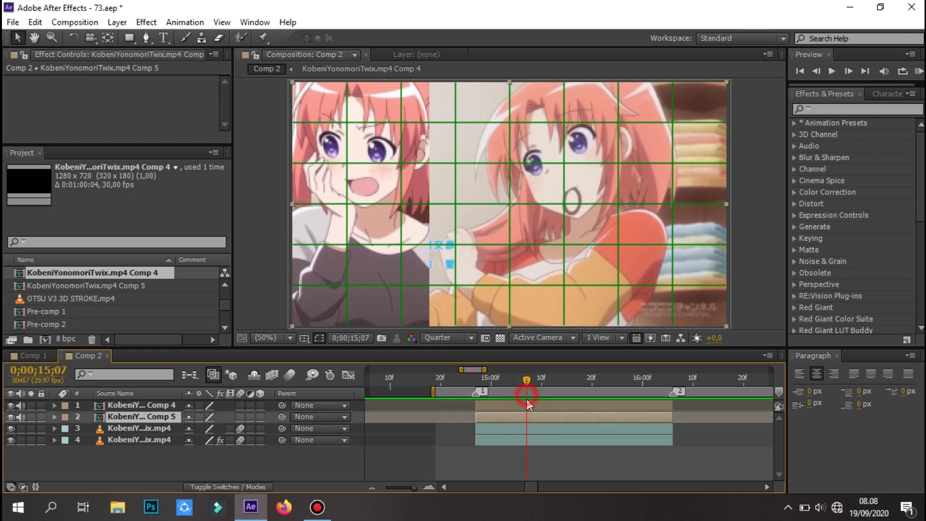
- Mute both precomp layers' audio and paste Comp 4's mask onto Comp 5, sliding it right
click(526, 403)
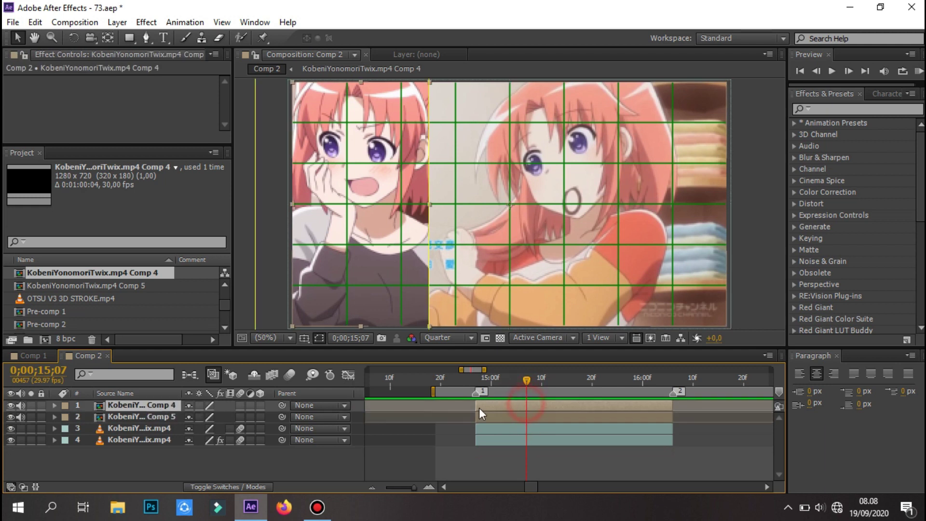
drag(20, 405, 20, 417)
click(56, 407)
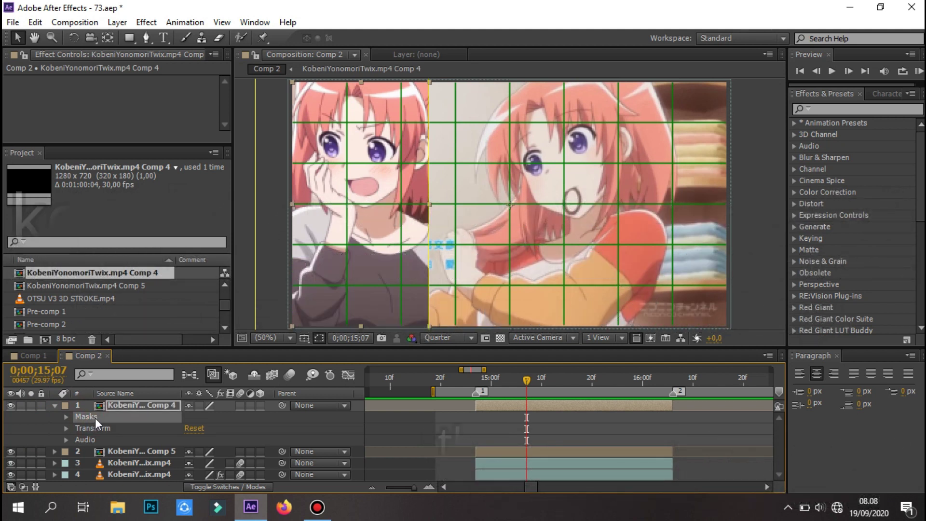
click(54, 406)
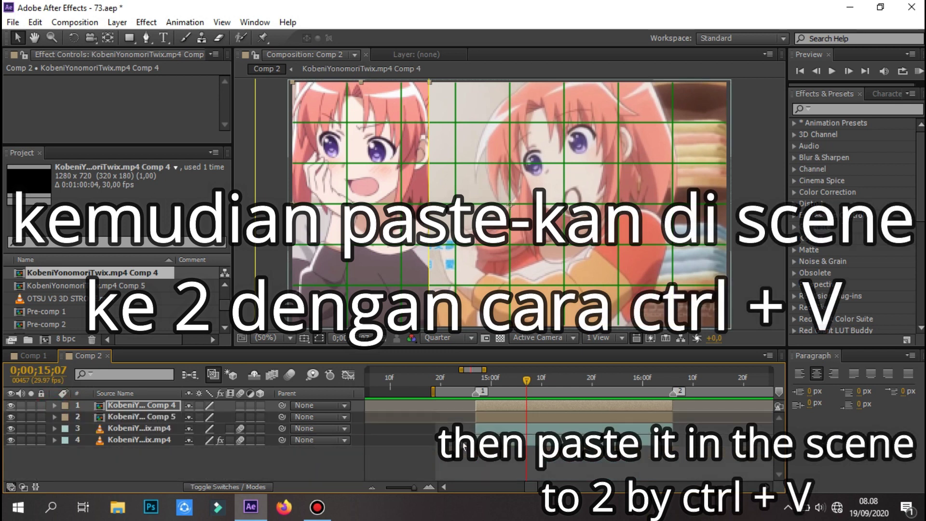
click(519, 419)
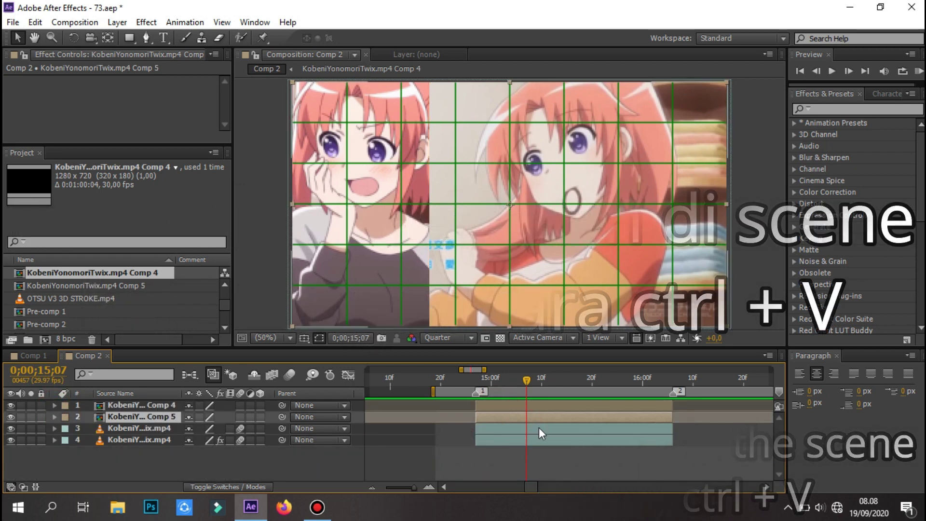
key(ctrl+v)
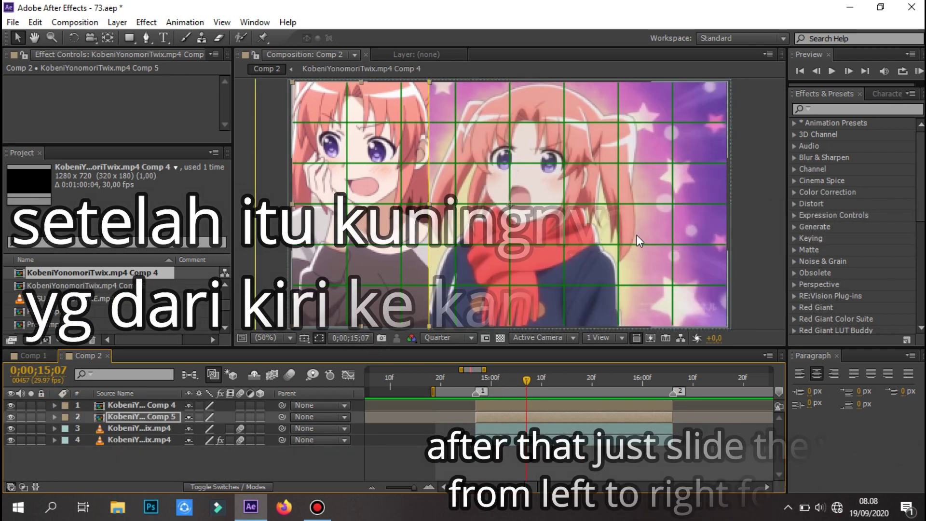
click(254, 193)
mouse_move(254, 193)
mouse_down()
mouse_move(528, 202)
mouse_move(591, 218)
mouse_up()
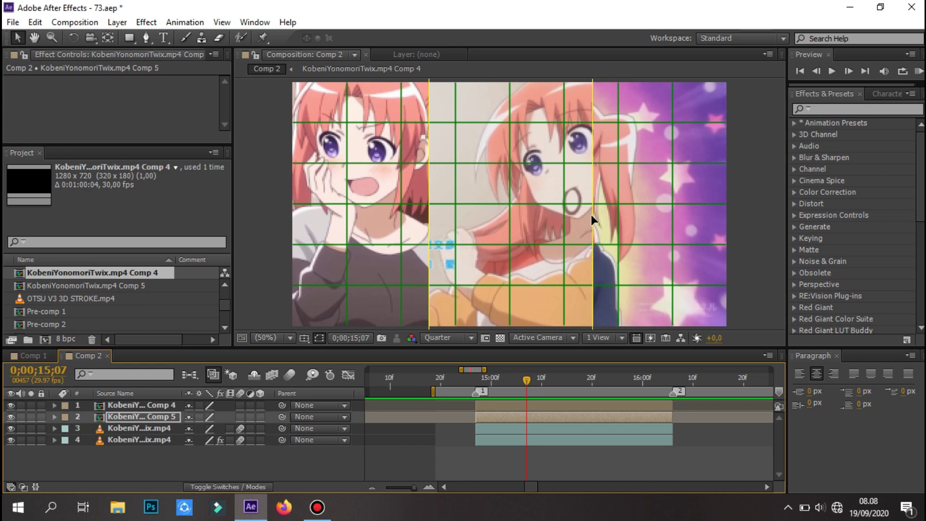
- In Comp 5, keyframe the footage Position and shift it to X 437
click(567, 418)
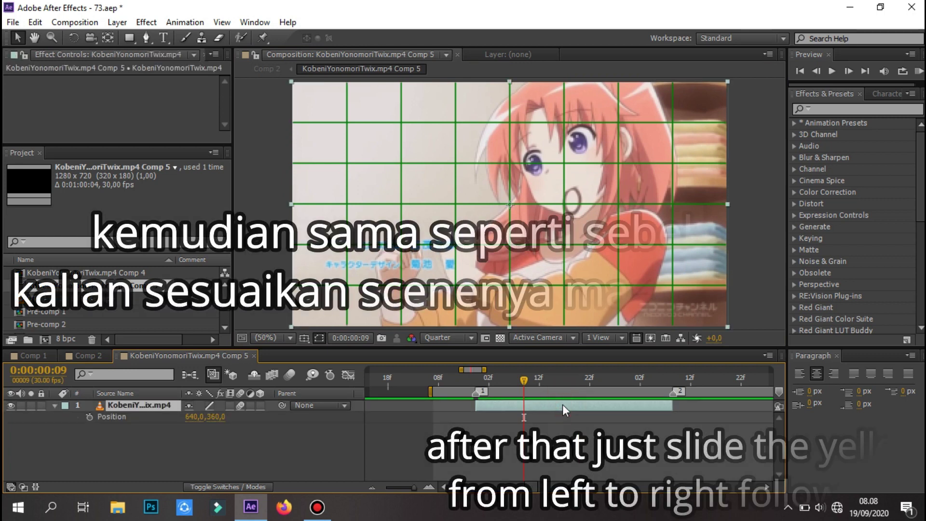
drag(192, 416, 36, 403)
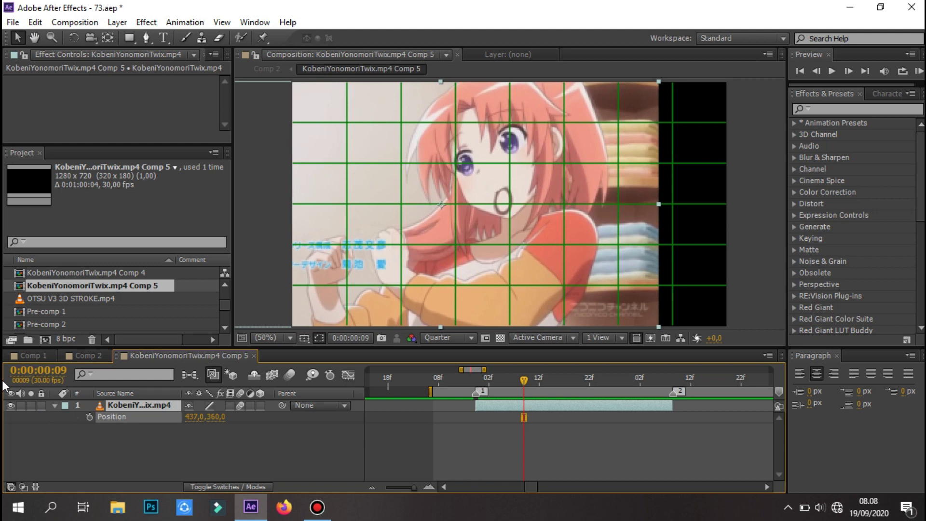
click(101, 356)
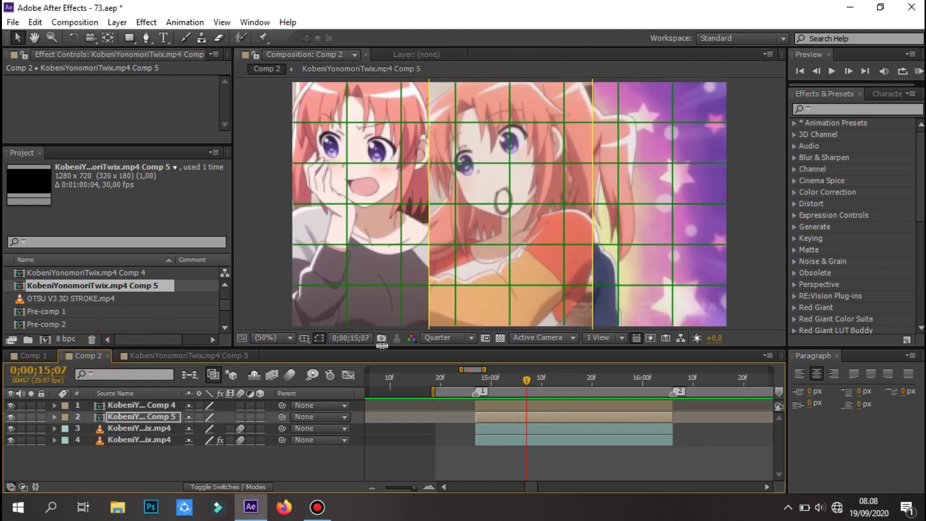
click(232, 356)
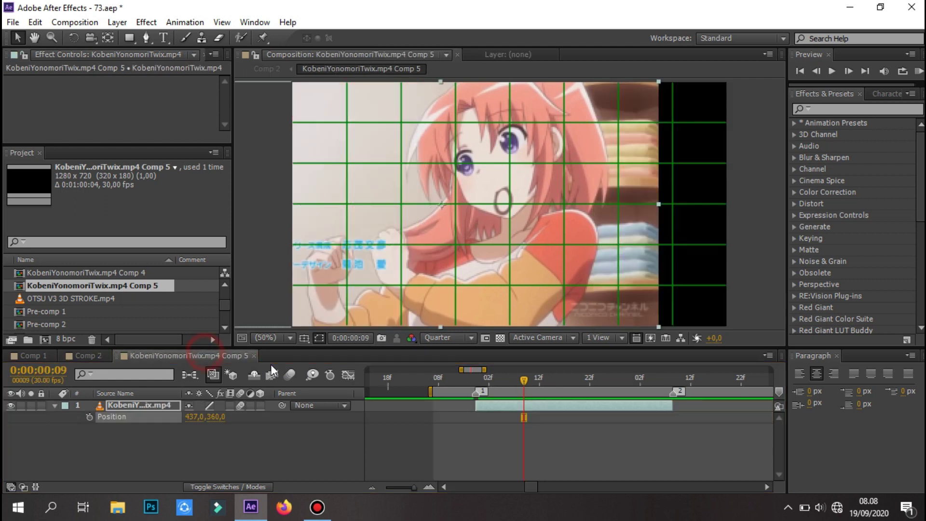
click(253, 356)
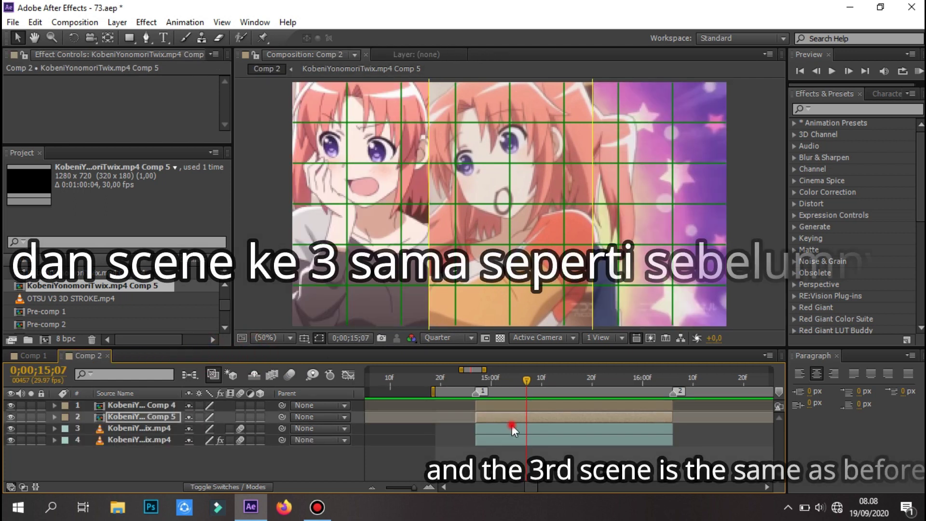
- Pre-compose the third scene layer into Comp 6
right_click(511, 426)
click(553, 408)
key(Return)
click(513, 418)
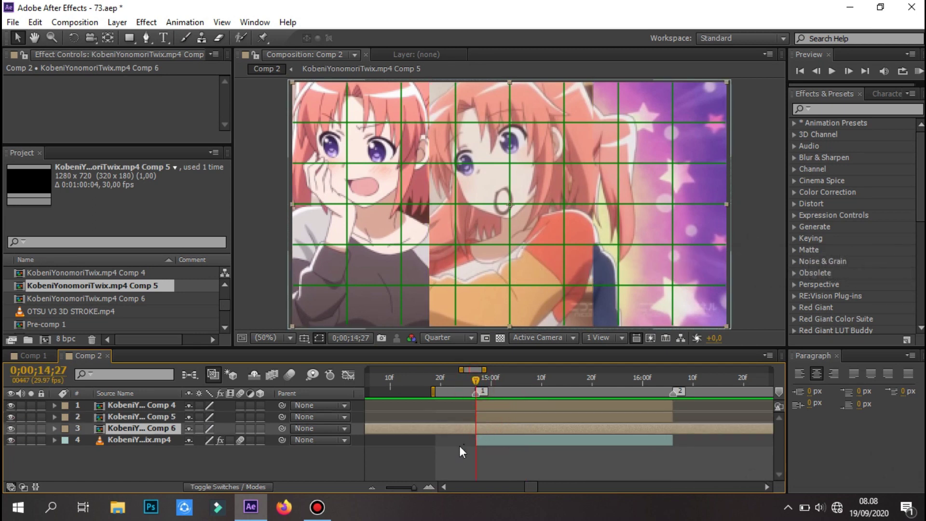
- Review the Comp 5 and Comp 6 layers around the 16;06 marker
click(671, 381)
click(675, 430)
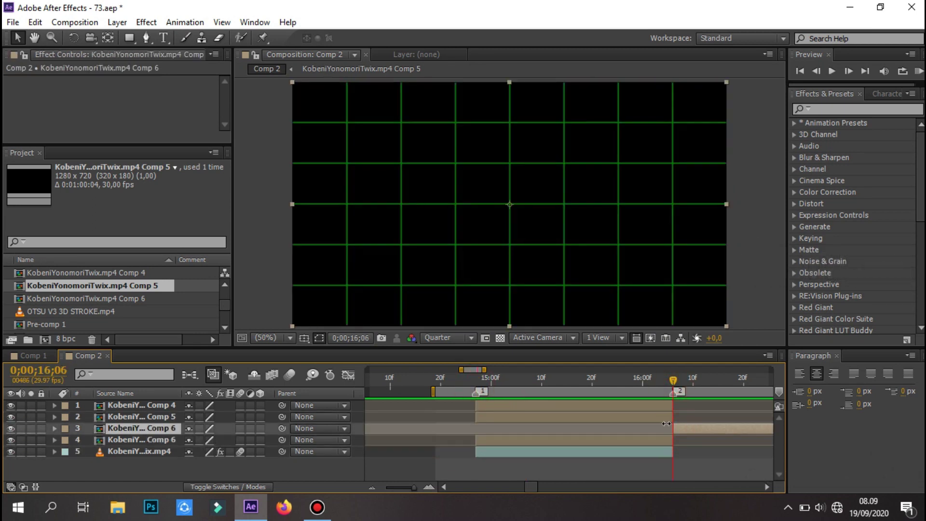
click(531, 381)
click(116, 416)
click(55, 418)
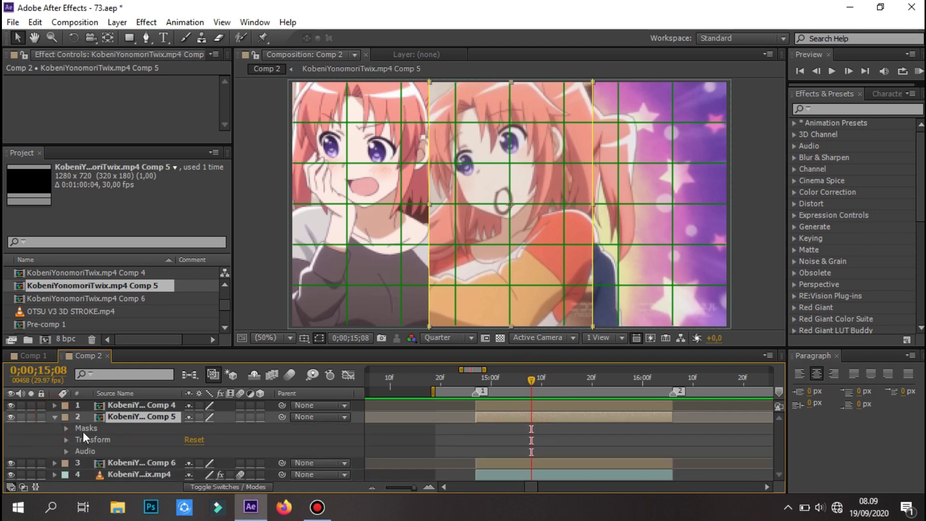
click(55, 418)
click(115, 429)
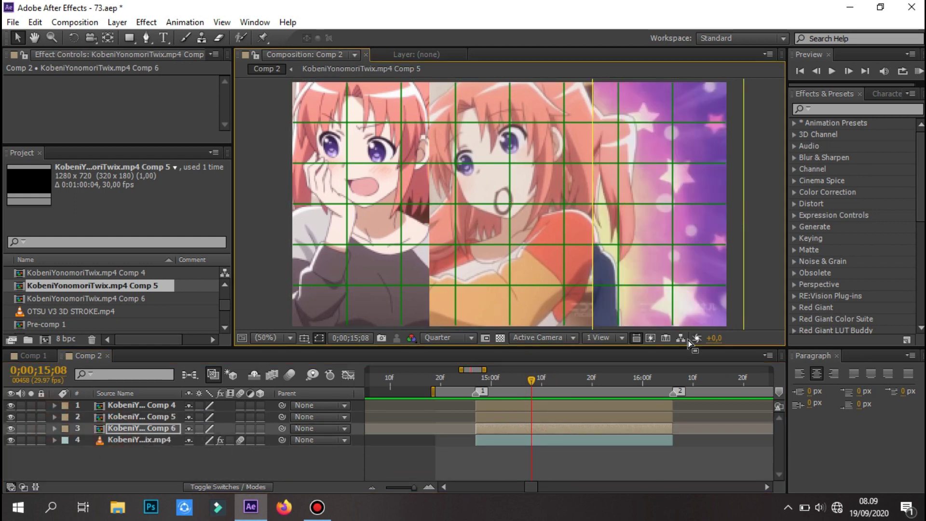
- In Comp 6, shift the footage right to Position X 1007, checking the framing in Comp 2
double_click(601, 429)
click(481, 408)
key(p)
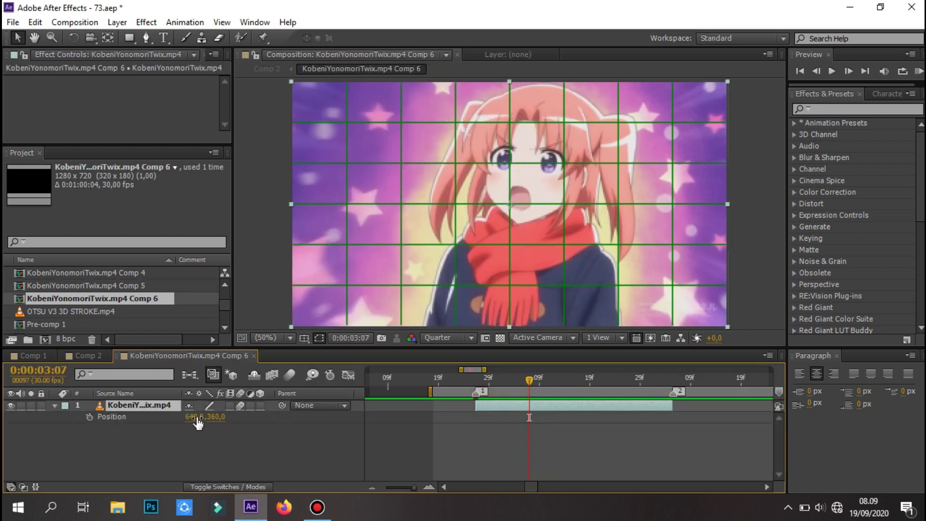
drag(193, 417, 422, 423)
click(80, 355)
click(140, 356)
drag(196, 417, 209, 422)
click(83, 355)
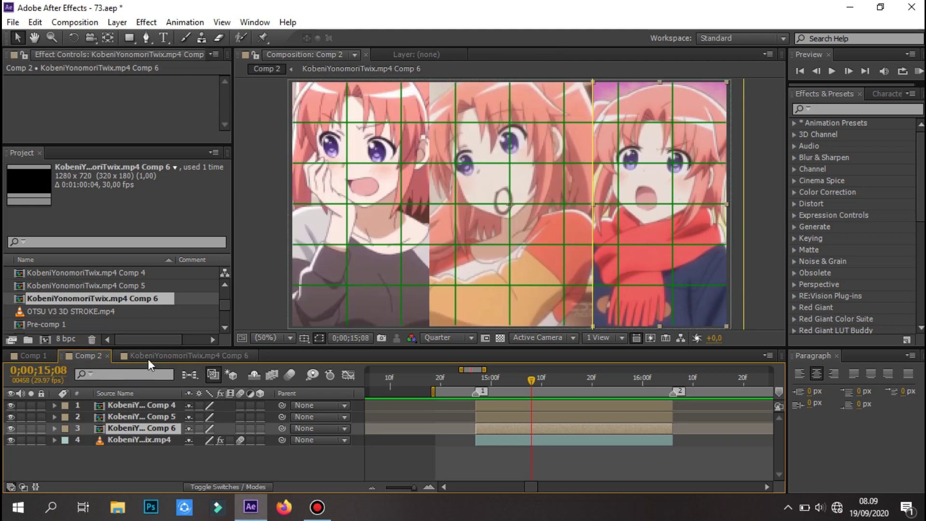
click(153, 355)
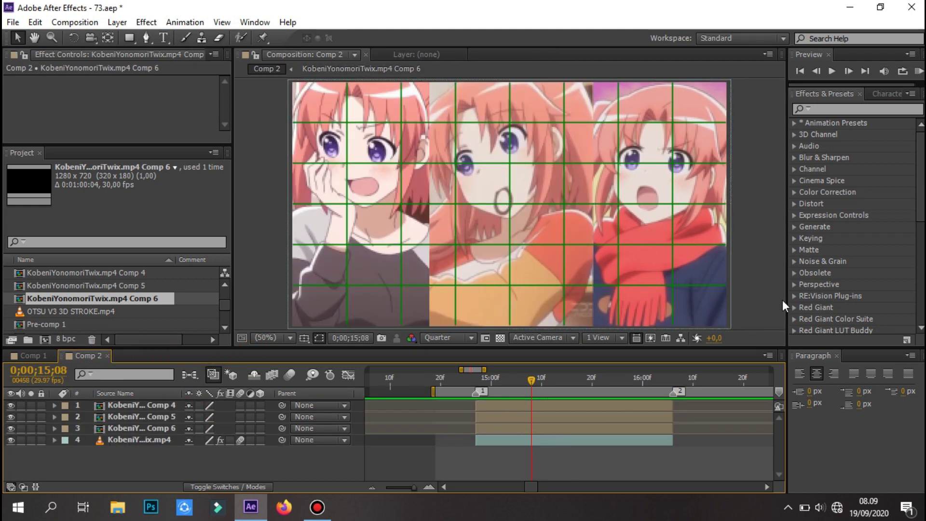
- Preview the three-panel composition, hide the proportional grid, and return to 14;27
click(920, 73)
click(319, 338)
click(357, 368)
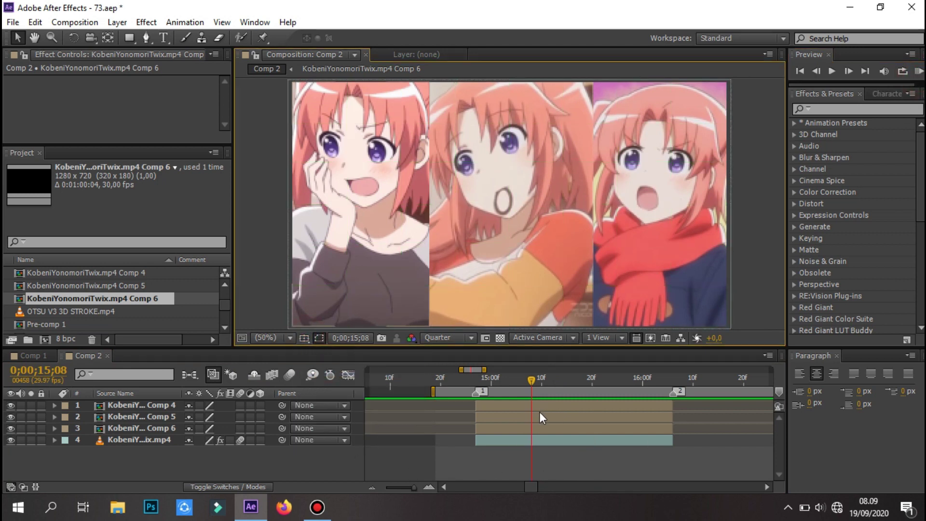
double_click(540, 413)
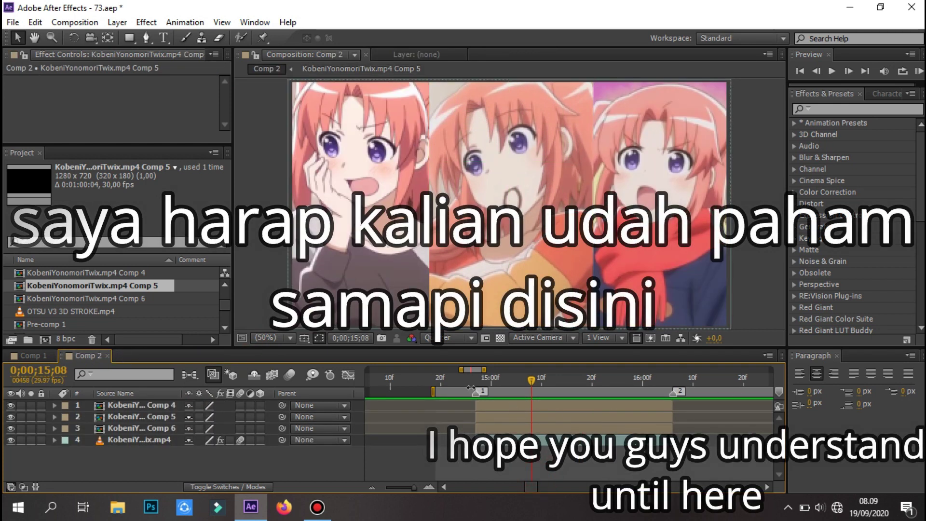
click(476, 380)
- Pre-compose the fourth scene layer into Comp 7
right_click(492, 440)
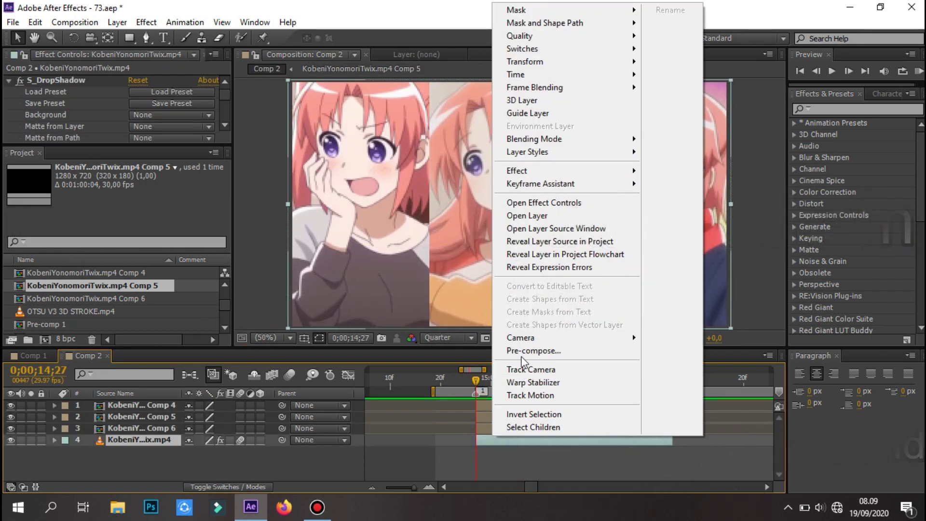
click(522, 352)
click(493, 322)
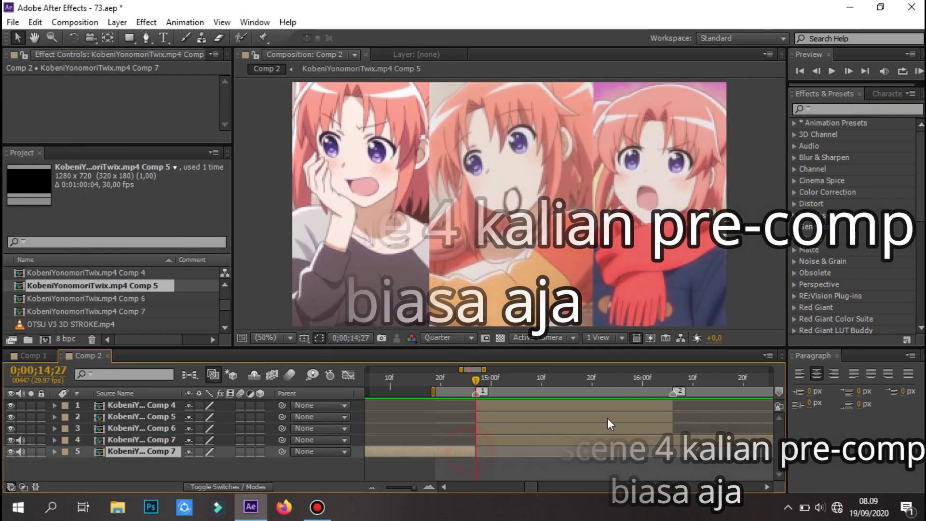
key(F2)
- Split Comp 7 at 16;06 and delete the trailing part
click(675, 392)
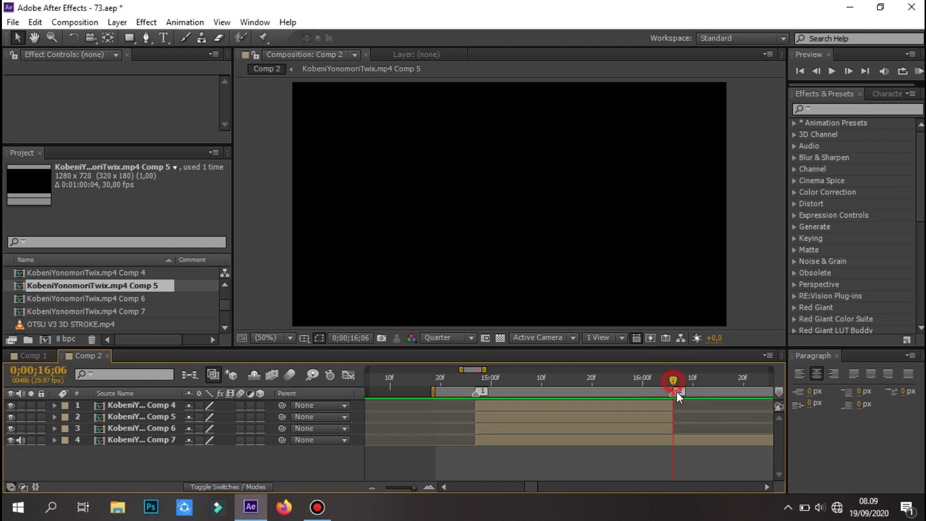
click(671, 438)
key(ctrl+shift+d)
key(Delete)
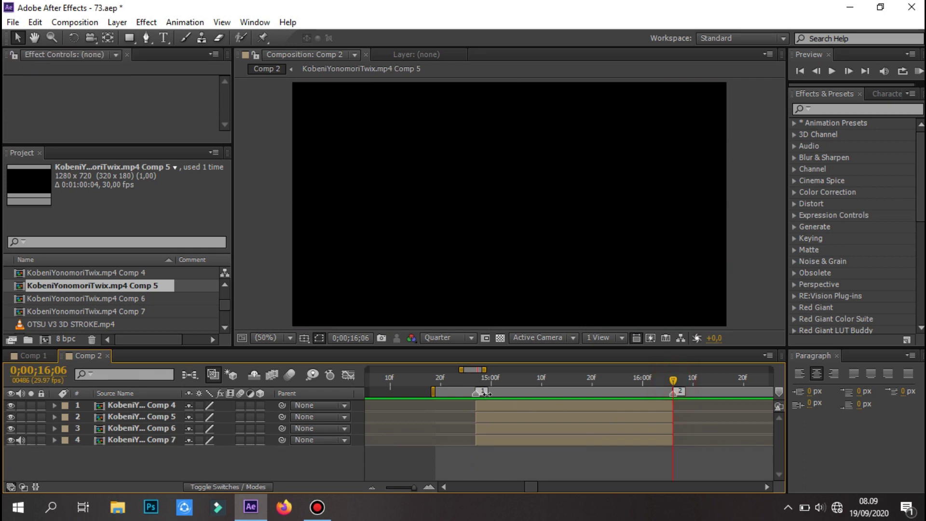
- Enable motion blur on all four panel layers and for the composition
click(492, 381)
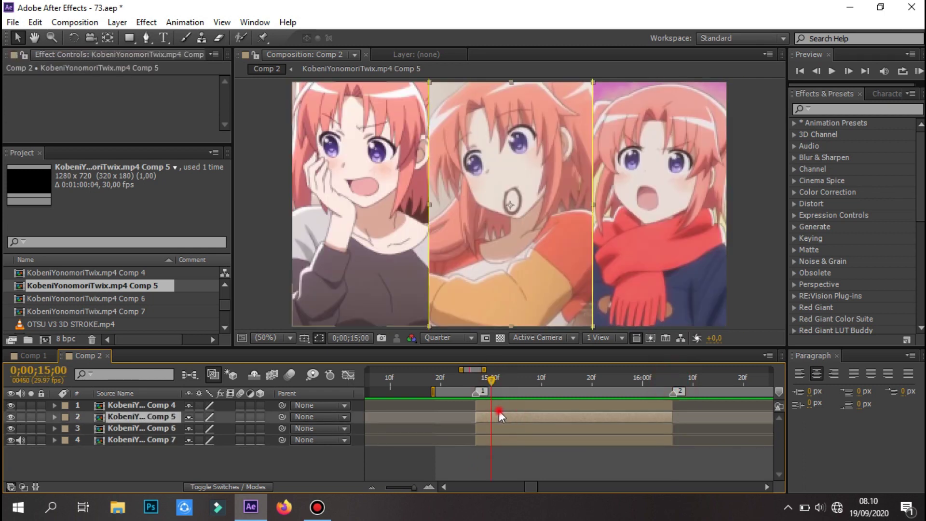
click(499, 408)
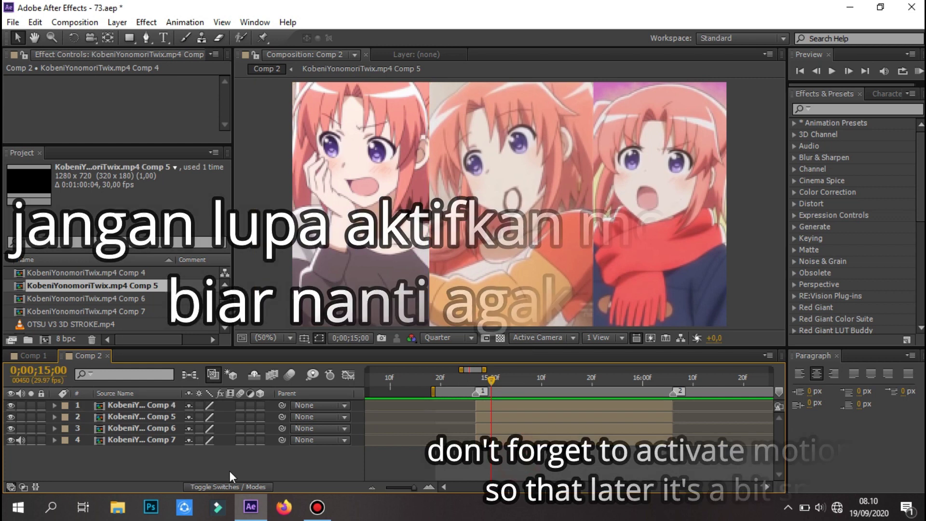
drag(239, 405, 240, 428)
click(240, 440)
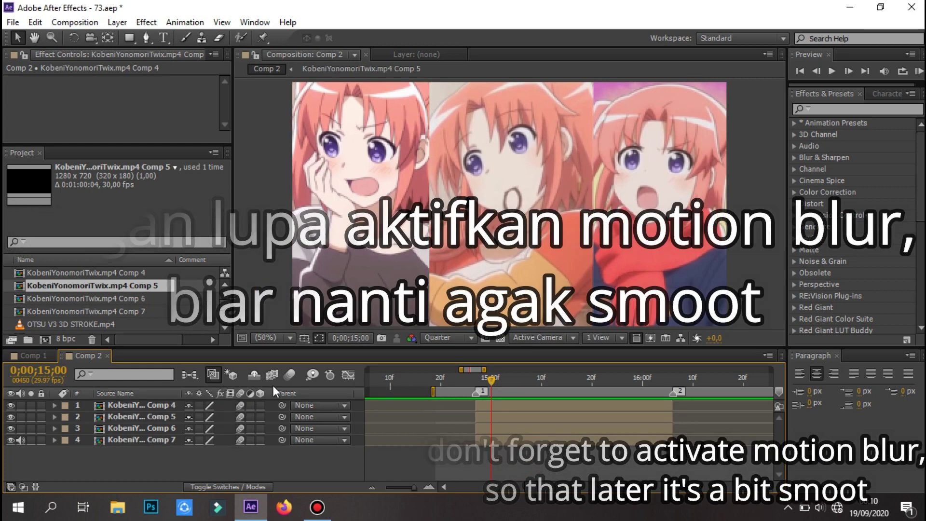
click(289, 376)
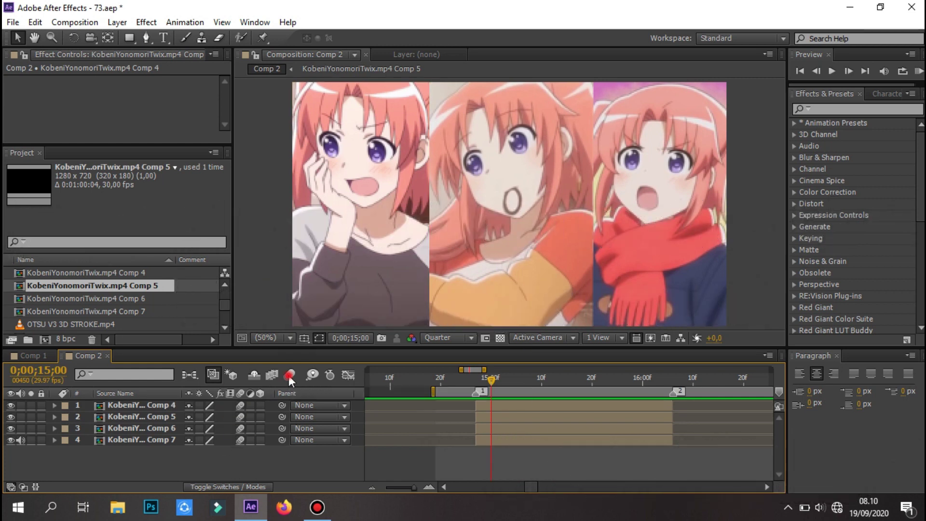
- Add a black solid layer, delete the extra copy, and trim it to end at 16;06
right_click(159, 459)
mouse_move(326, 320)
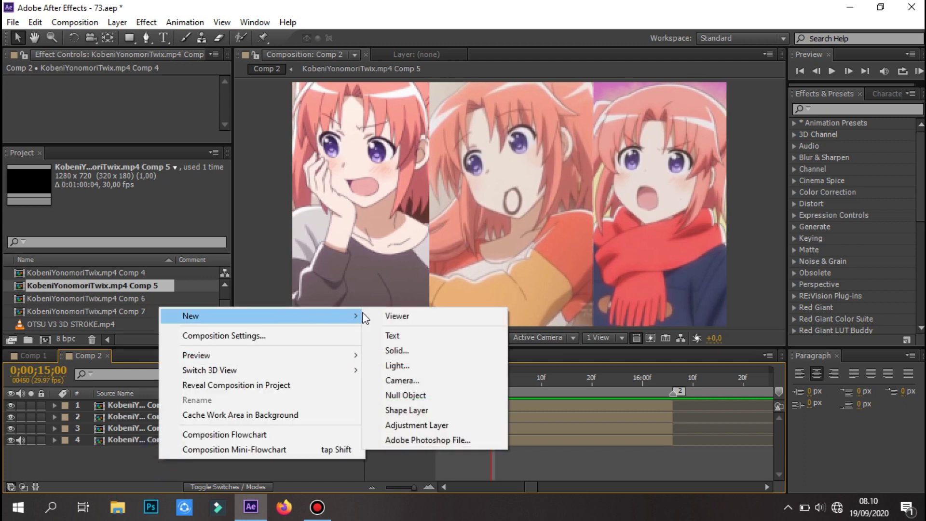
click(436, 351)
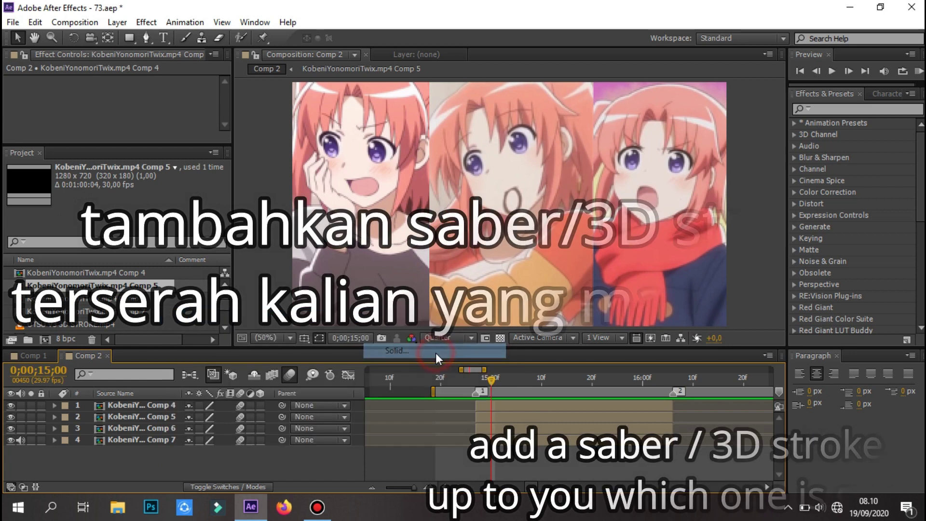
click(445, 342)
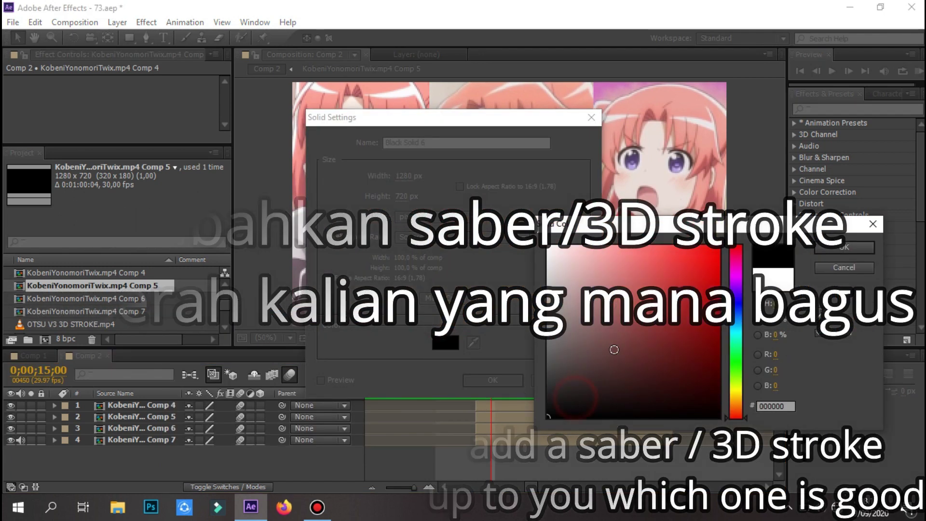
click(844, 247)
click(483, 380)
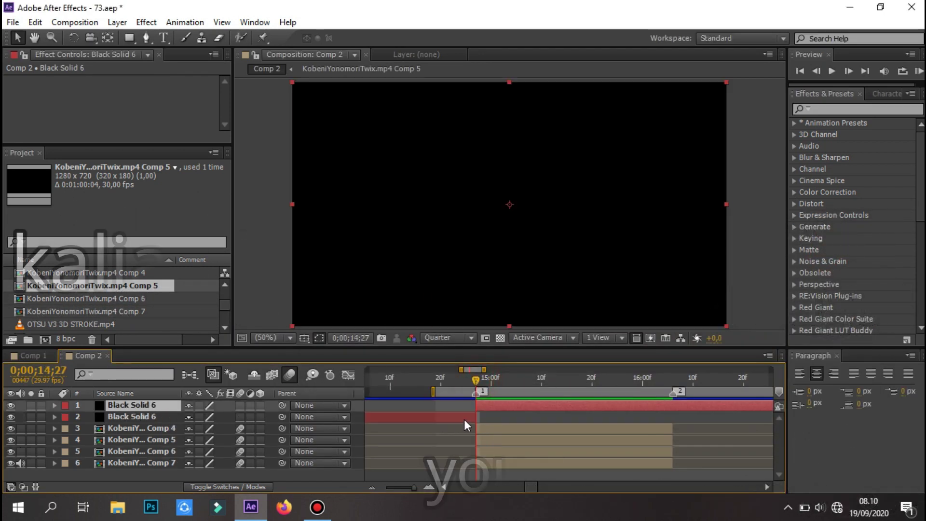
click(465, 419)
key(Delete)
click(675, 382)
drag(672, 401, 673, 401)
- At 15;04, apply the Saber effect to Black Solid 6 with the Energy preset
click(511, 380)
click(858, 109)
text(sabe)
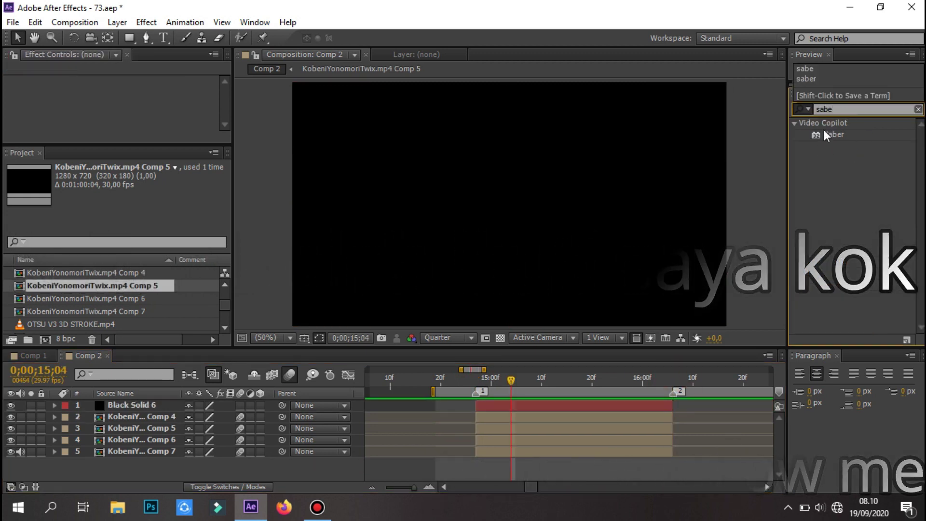
drag(826, 136, 530, 405)
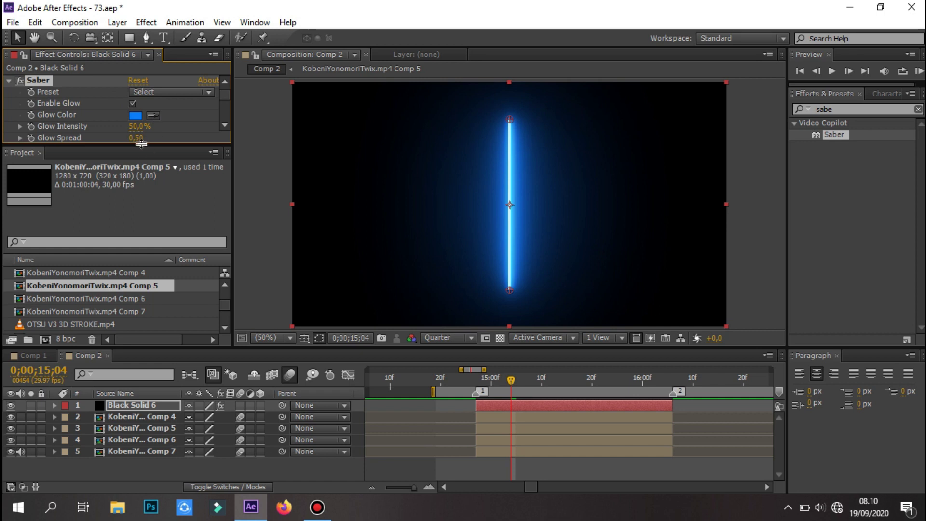
drag(140, 144, 141, 182)
click(172, 92)
click(193, 93)
click(184, 92)
click(185, 126)
click(157, 92)
click(177, 140)
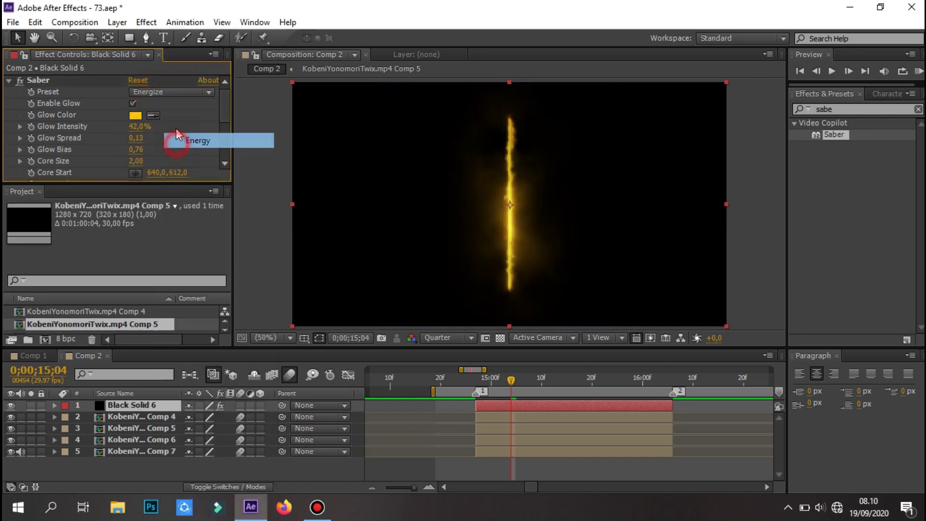
click(157, 92)
click(174, 138)
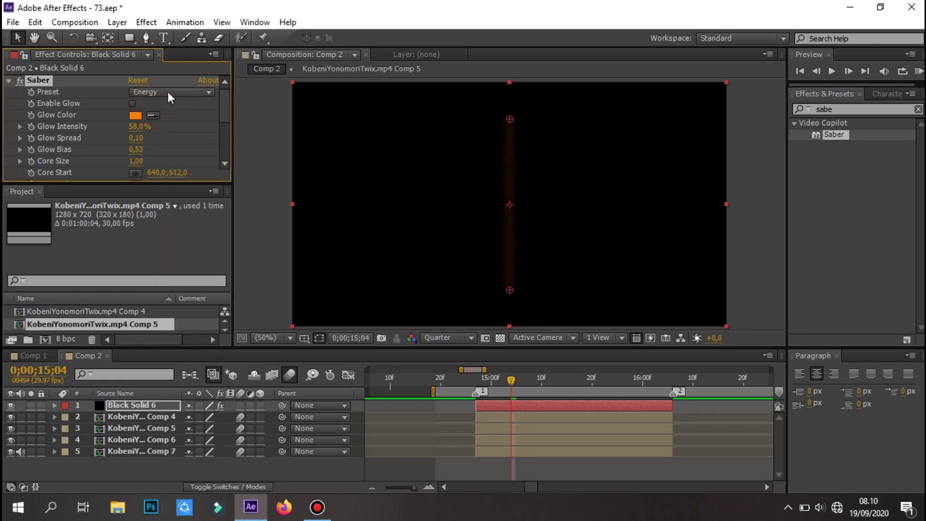
- Turn on the saber glow and set Core Start to 640,762 so the beam reaches the frame bottom
click(132, 104)
scroll(156, 166, down, 3)
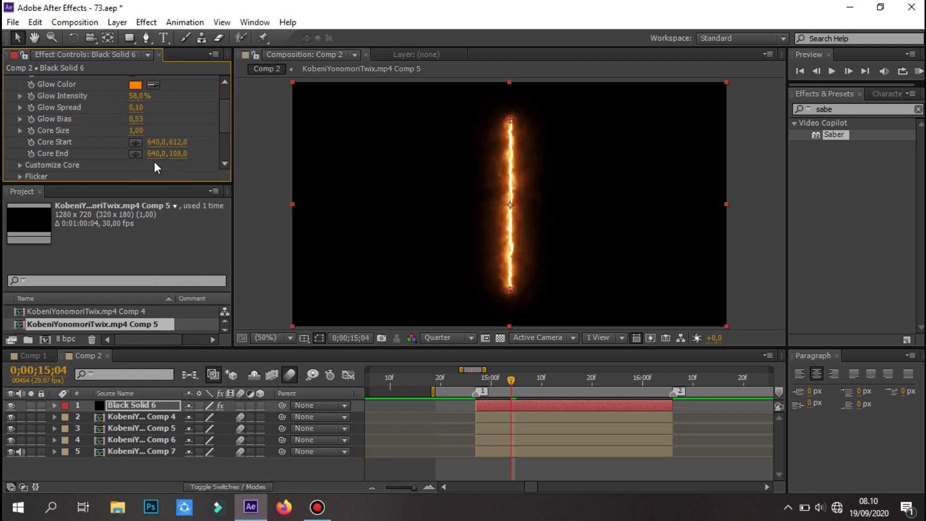
drag(102, 156, 139, 157)
drag(266, 136, 198, 162)
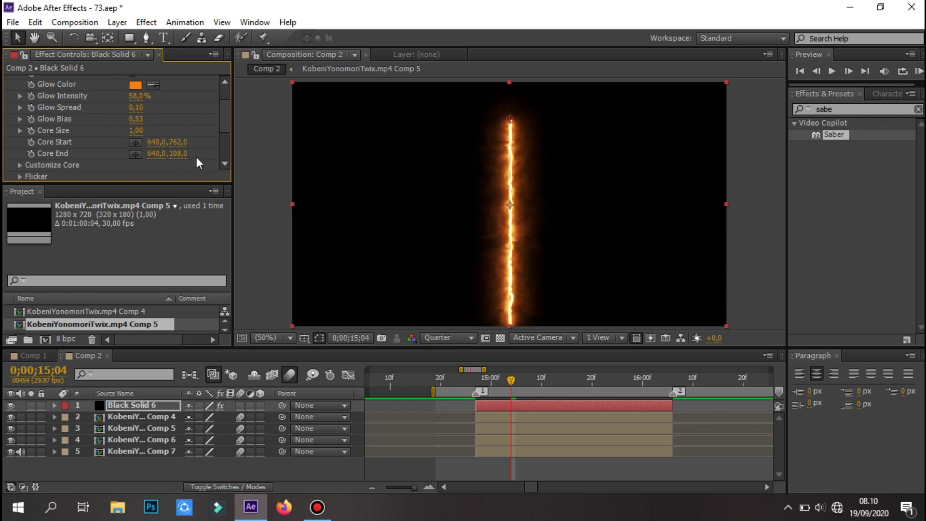
- Set the saber solid's blending mode to Add and duplicate the layer
right_click(537, 405)
mouse_move(579, 196)
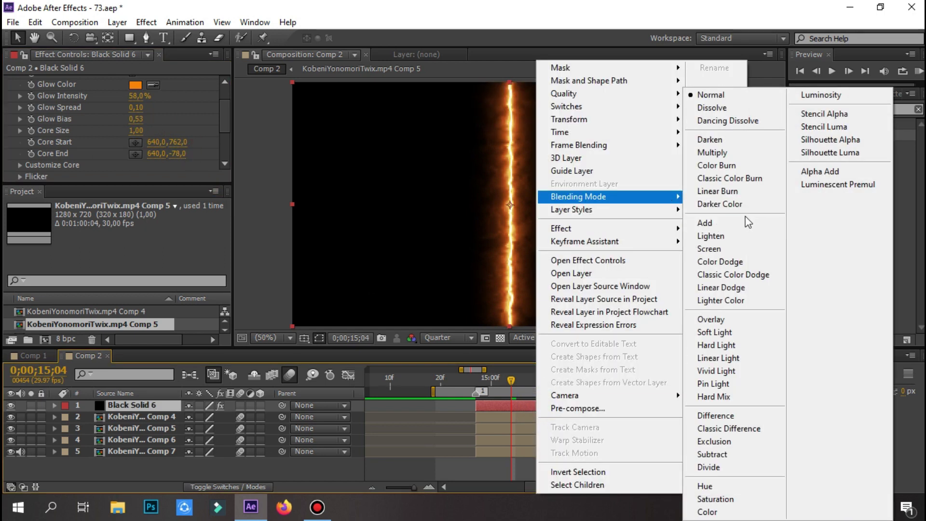
click(727, 223)
key(ctrl+d)
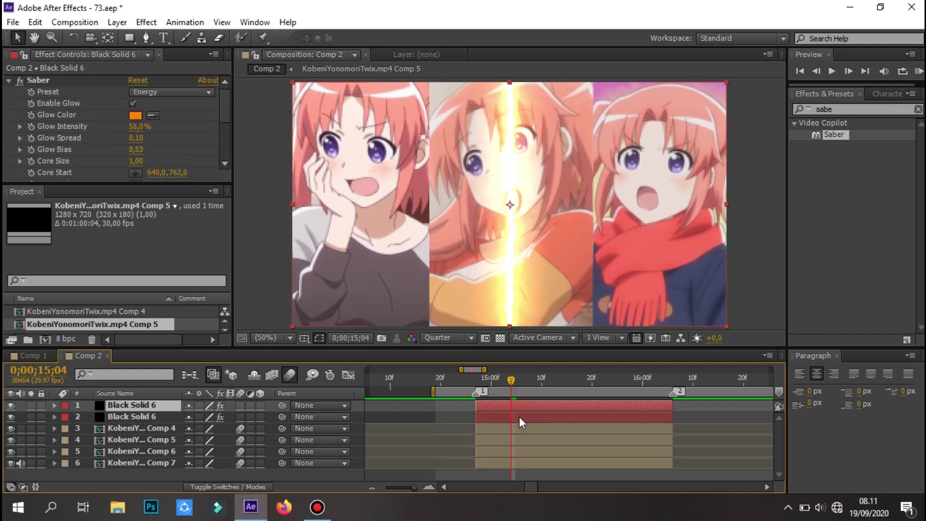
- Position the two sabers at 400,360 and 888,360 over the left and right panel seams
click(519, 417)
key(p)
drag(193, 428, 67, 461)
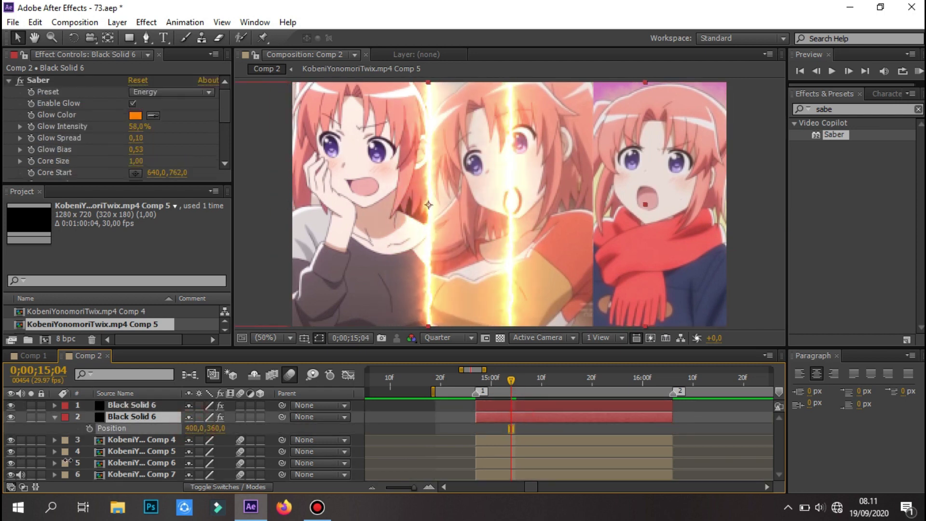
click(519, 407)
key(p)
drag(205, 417, 384, 437)
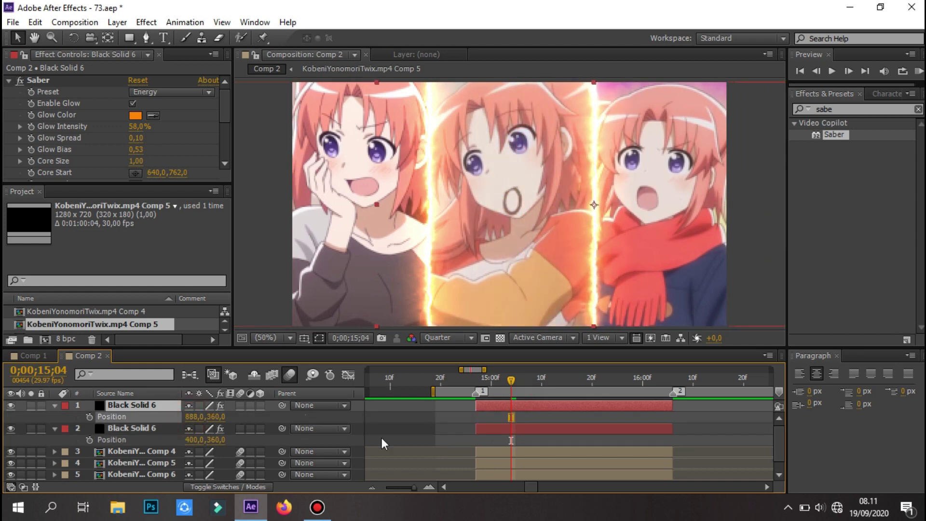
click(627, 444)
key(ctrl+grave)
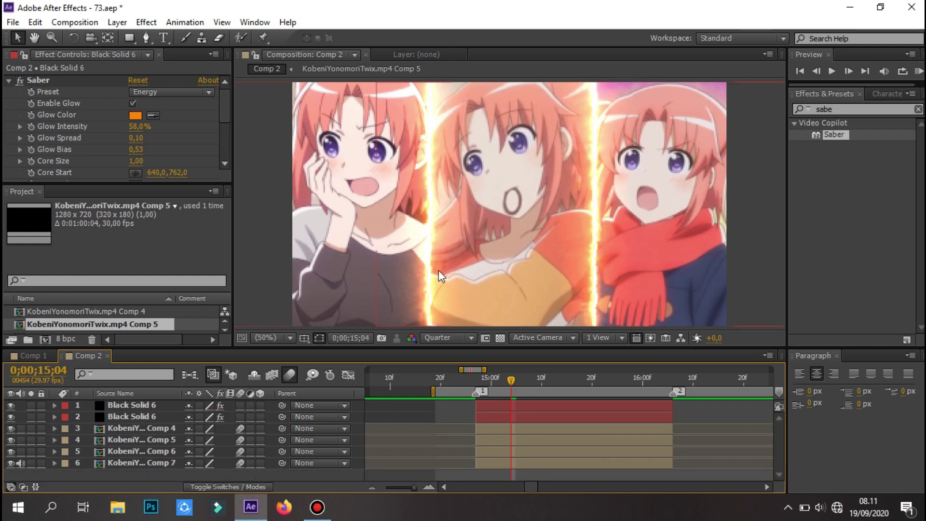
click(476, 381)
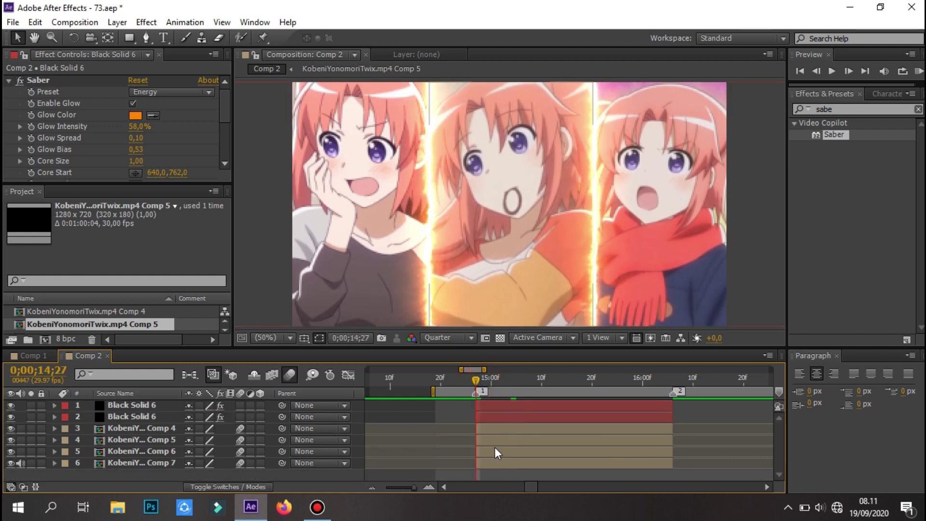
- Pre-compose both saber layers and the Comp 4, 5 and 6 scene layers into Pre-comp 13
click(495, 448)
shift+click(492, 440)
shift+click(487, 427)
shift+click(489, 416)
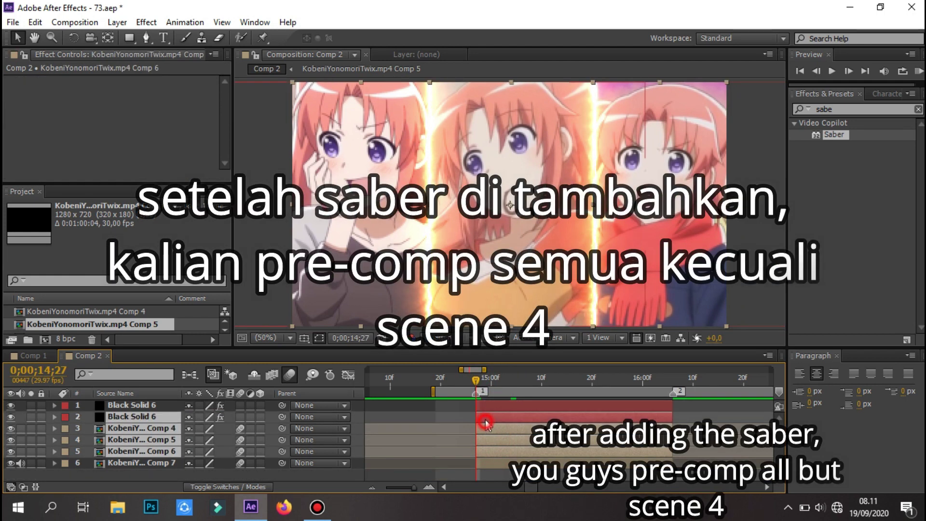
shift+click(494, 407)
right_click(505, 418)
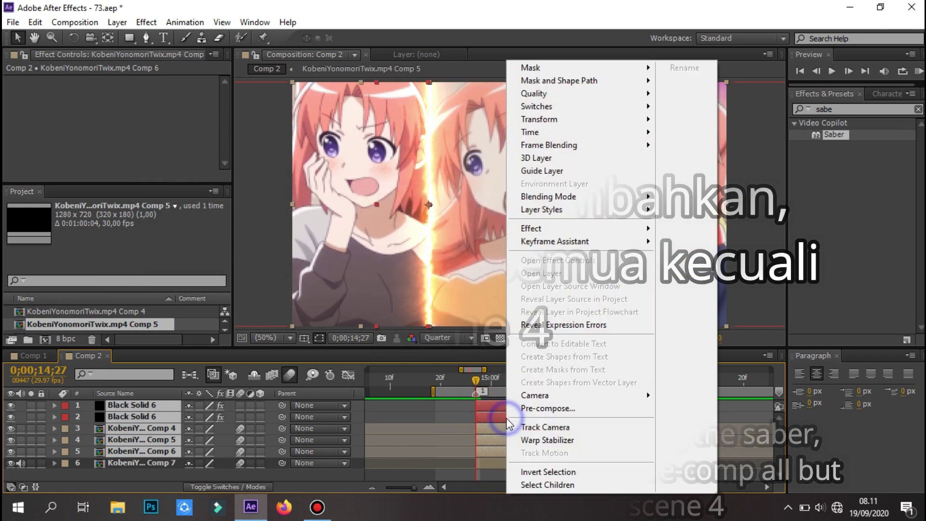
click(525, 408)
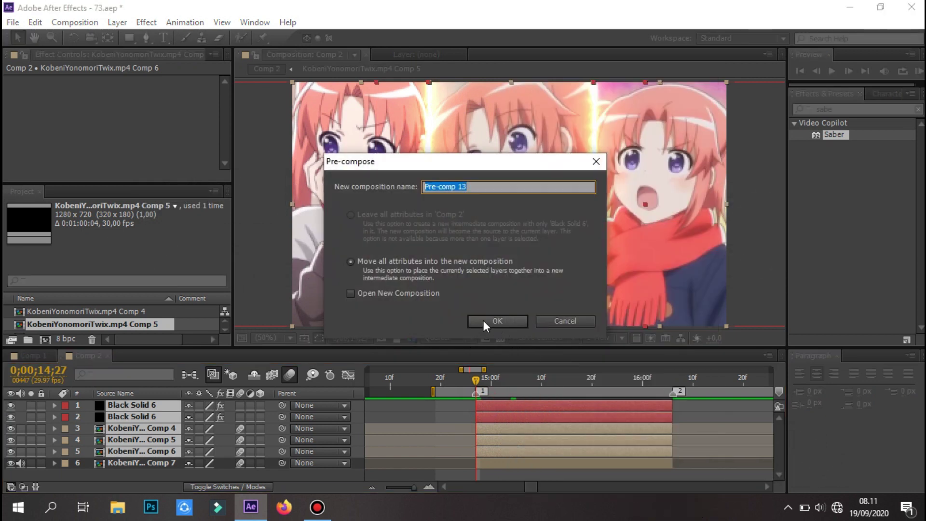
click(483, 320)
- Split Pre-comp 13 at the current time and at 16;06, delete the outer pieces, then preview
key(ctrl+shift+d)
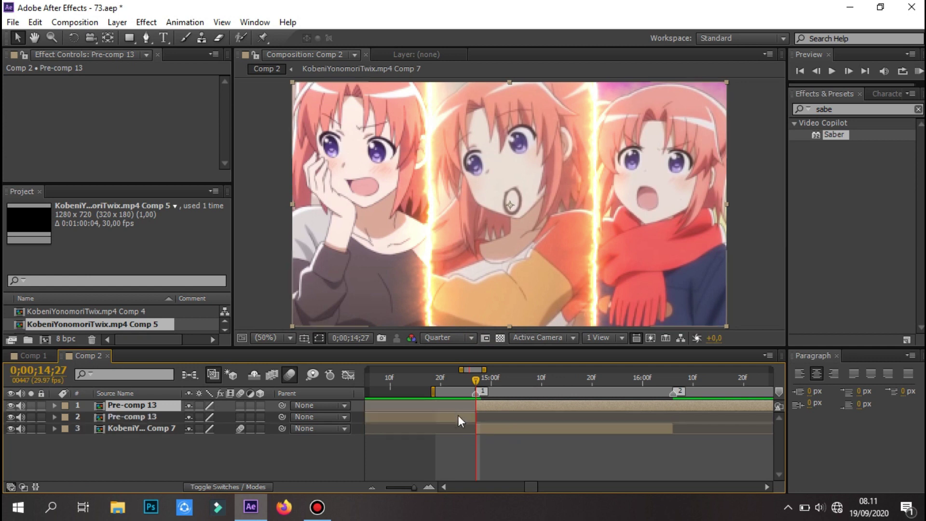
click(459, 418)
key(Delete)
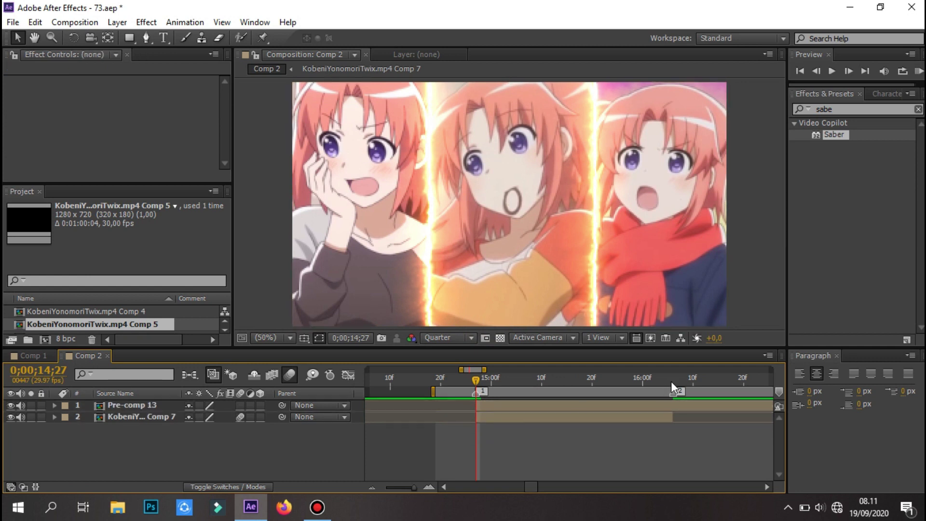
click(673, 384)
click(678, 408)
key(ctrl+shift+d)
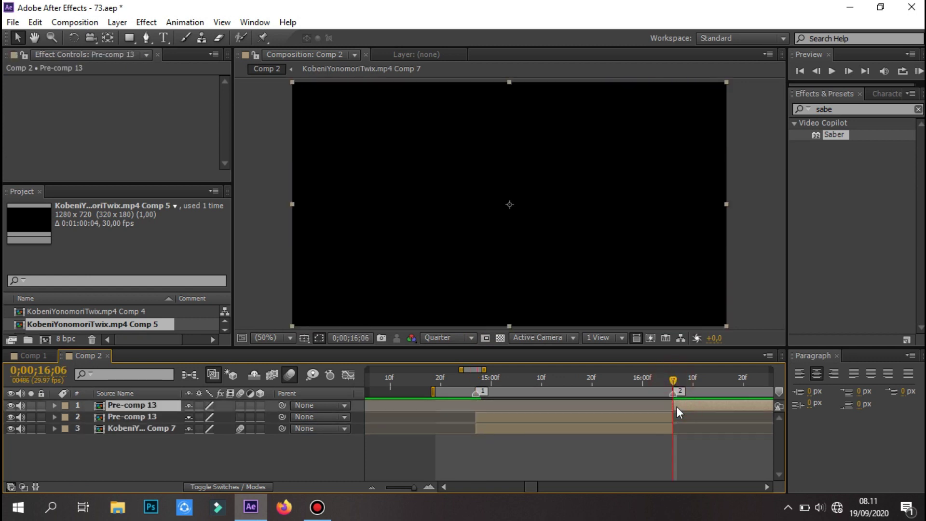
key(Delete)
click(497, 384)
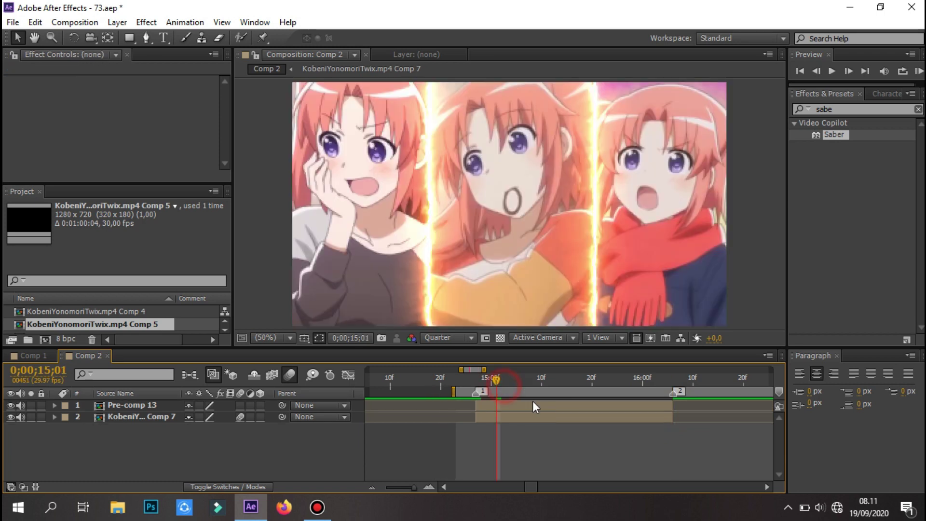
click(919, 71)
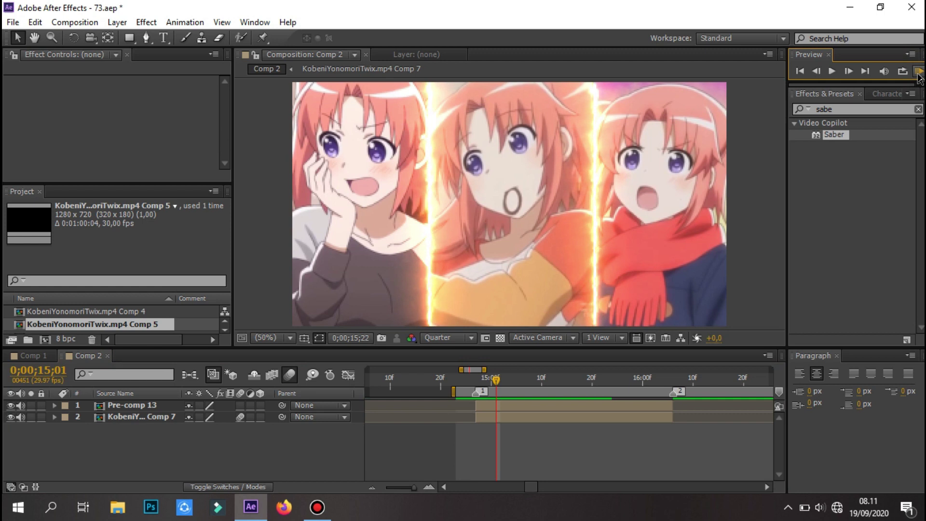
- At 15;07, duplicate Pre-comp 13 and make two extra copies of the Comp 7 scene layer
click(919, 72)
drag(525, 381, 553, 399)
click(553, 406)
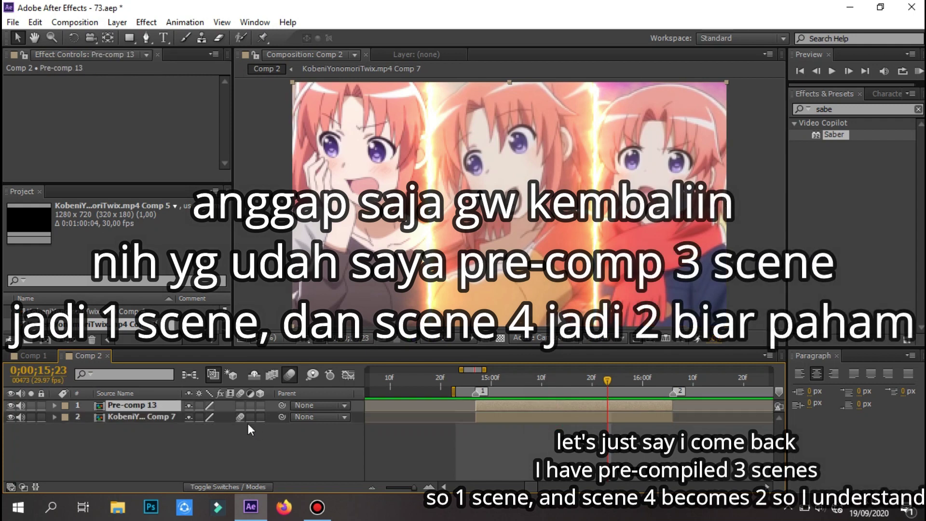
click(245, 418)
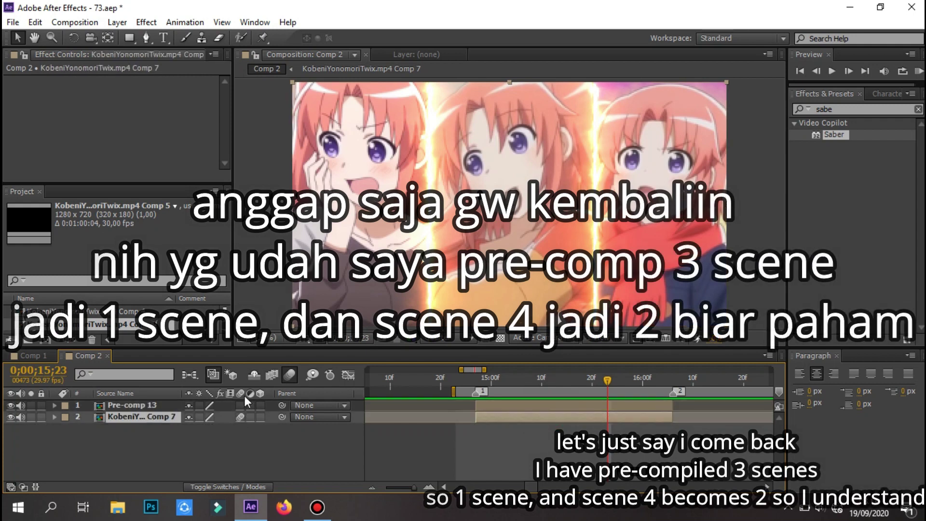
click(240, 405)
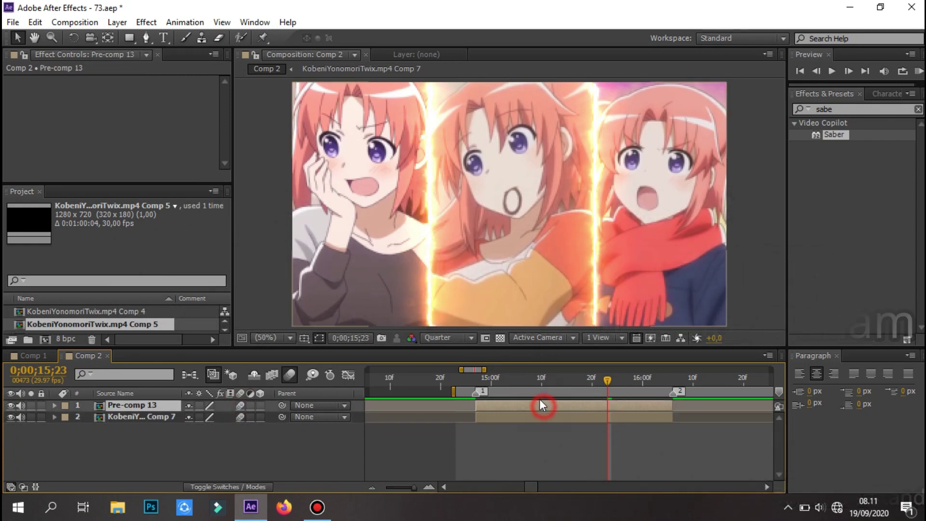
click(529, 386)
click(536, 407)
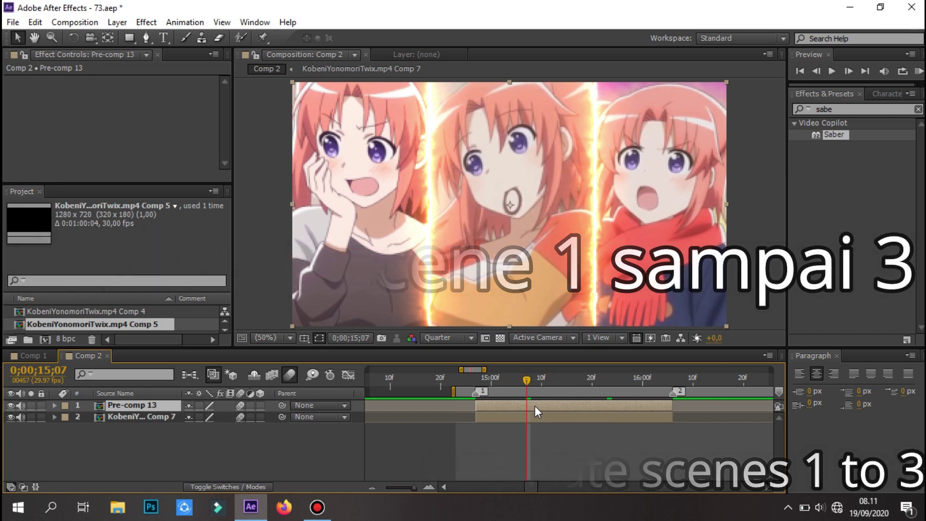
key(ctrl+d)
key(ctrl+d)
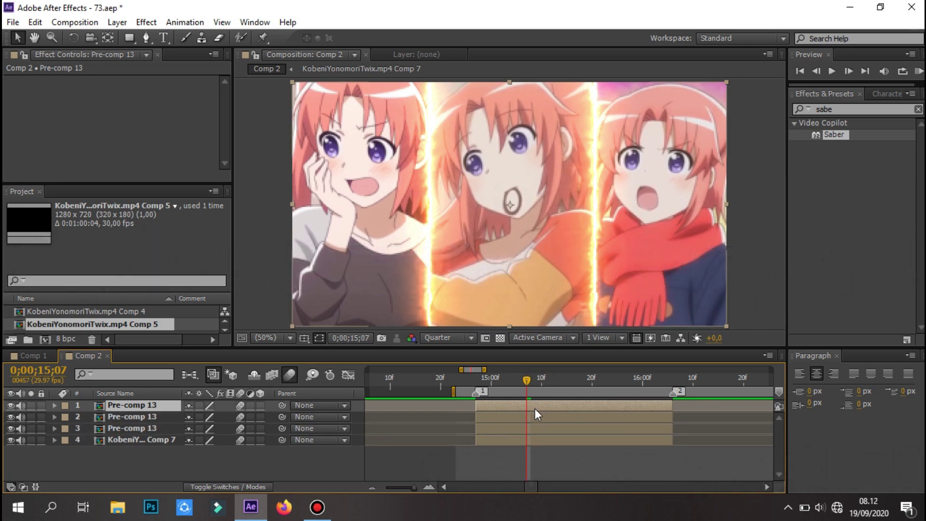
click(507, 440)
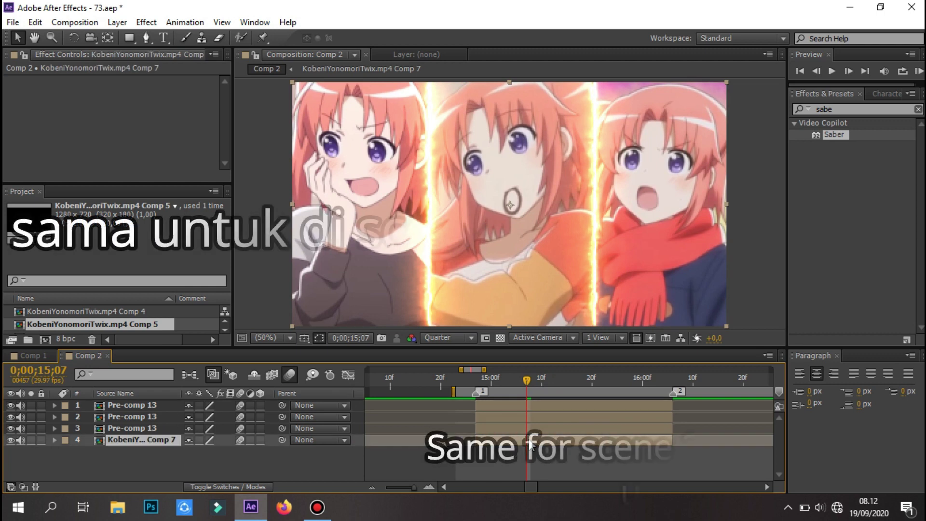
key(ctrl+d)
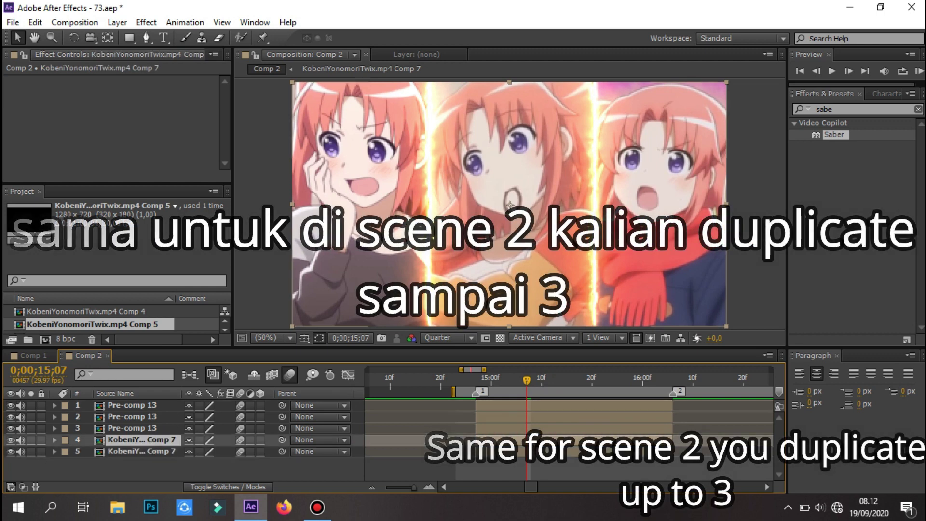
key(ctrl+d)
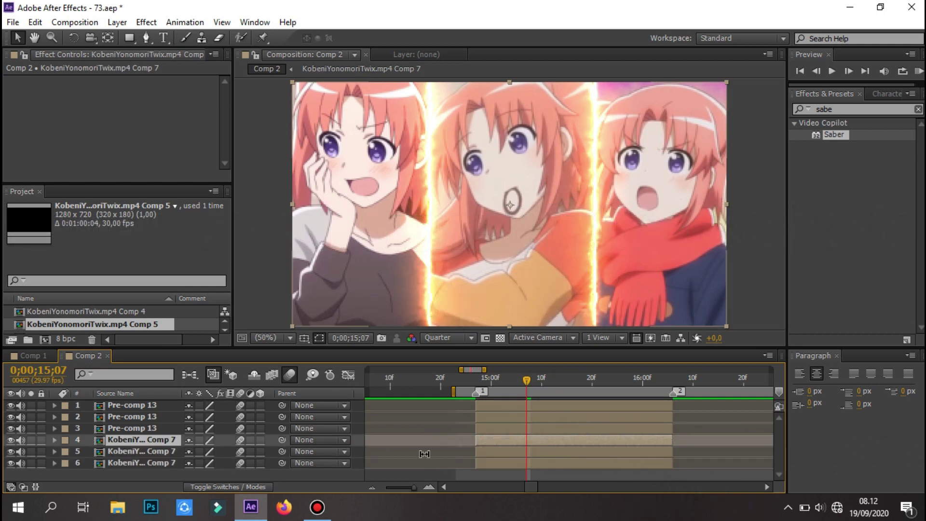
- Mute the audio on all six scene layers and check each layer in turn
click(638, 389)
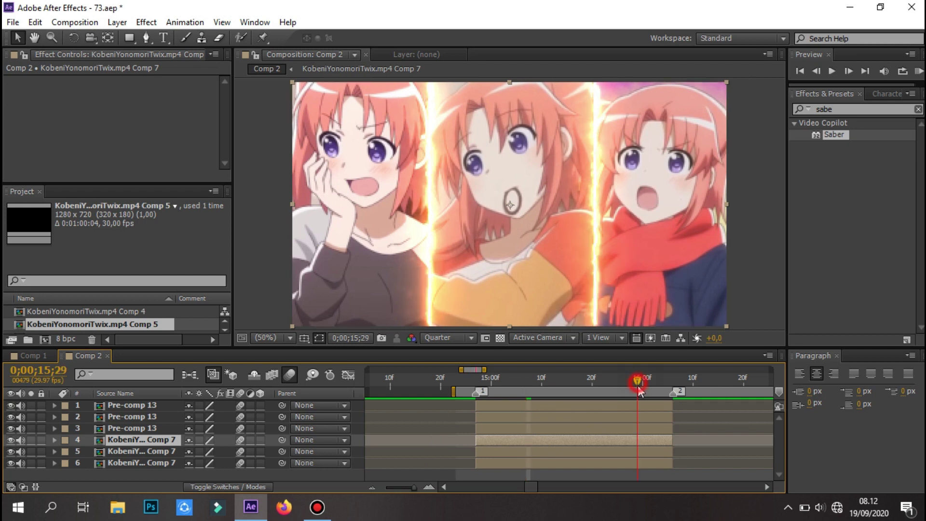
click(509, 429)
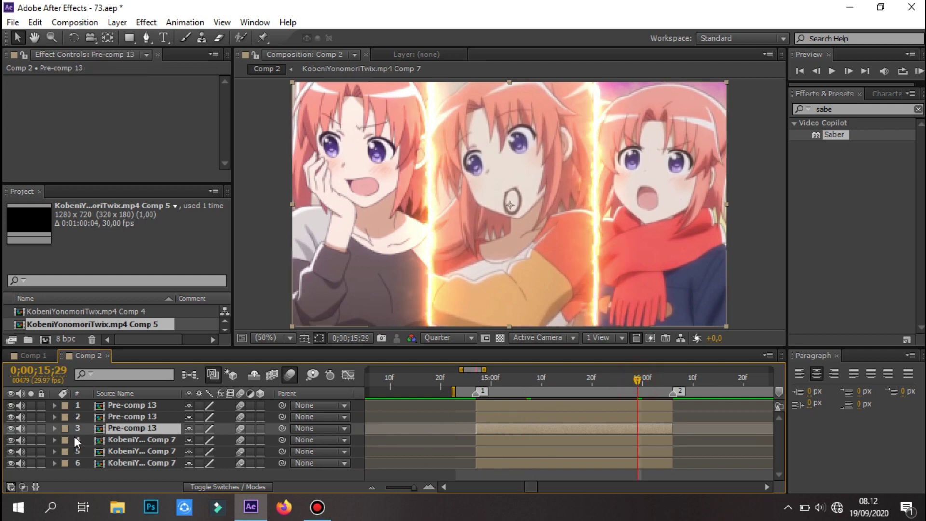
drag(20, 463, 21, 404)
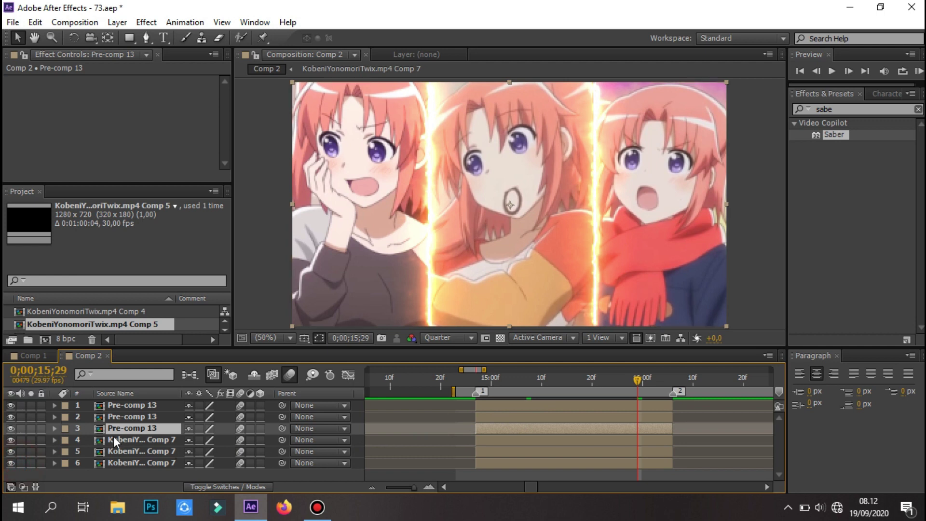
click(155, 441)
click(144, 462)
click(147, 440)
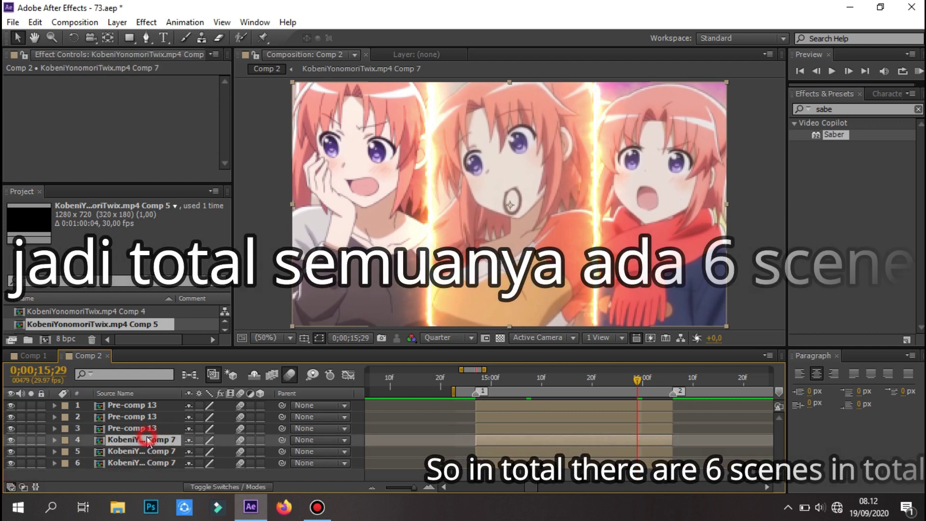
click(145, 428)
click(140, 417)
click(140, 405)
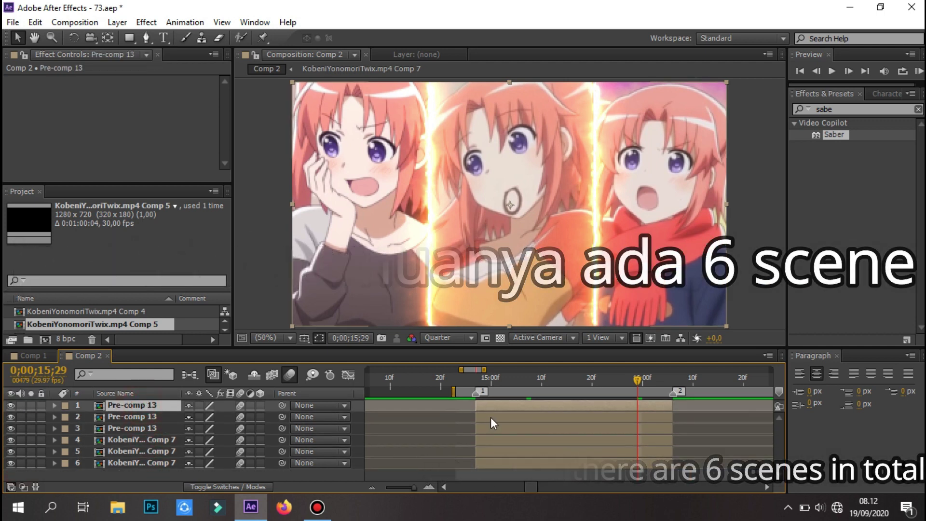
click(496, 432)
click(499, 385)
click(498, 405)
- Inside Pre-comp 13, expand the Comp 4 and Comp 5 layers to inspect their masks
double_click(499, 407)
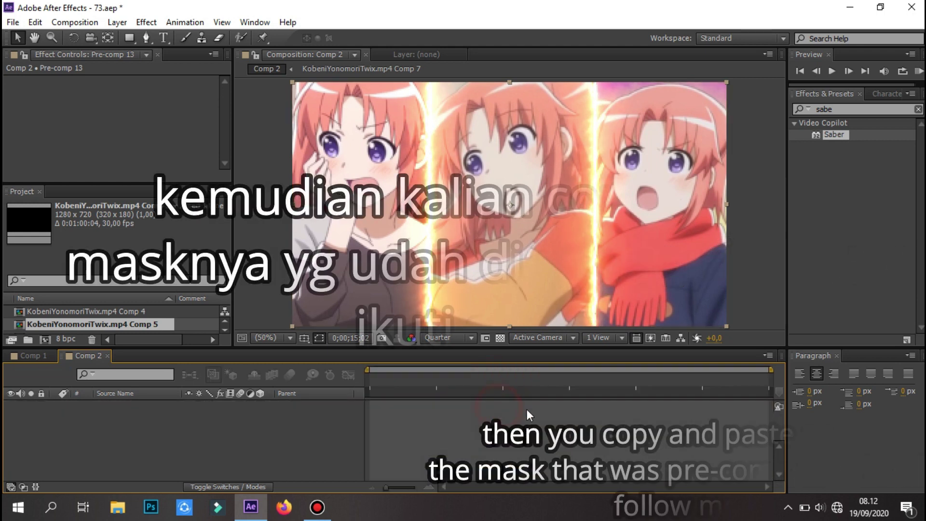
click(65, 428)
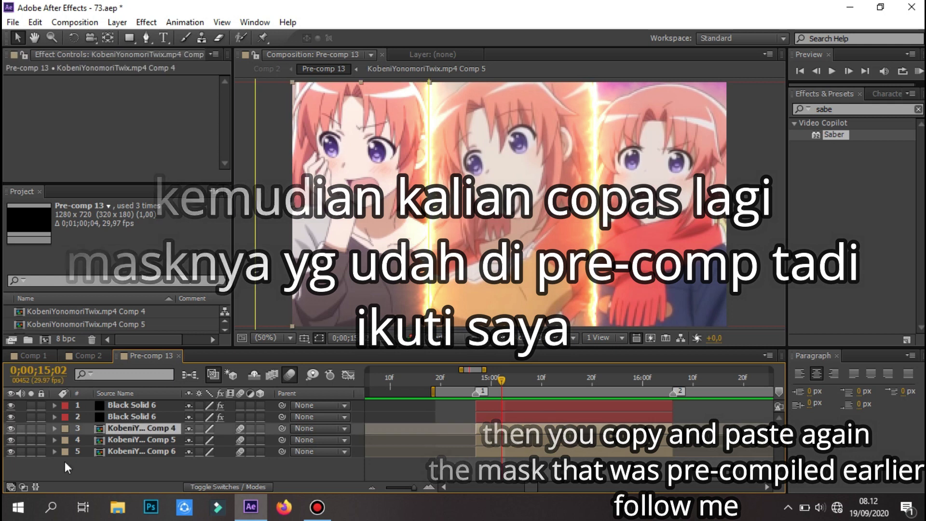
click(54, 428)
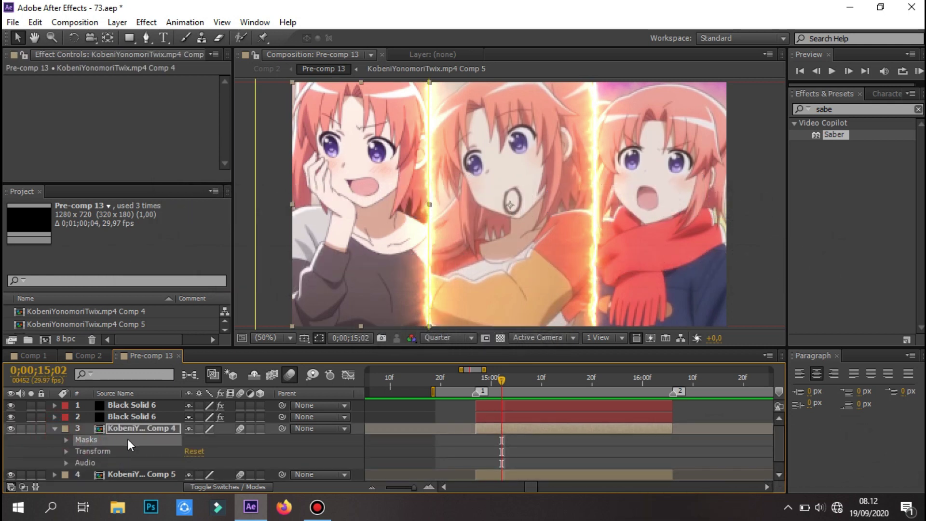
click(103, 358)
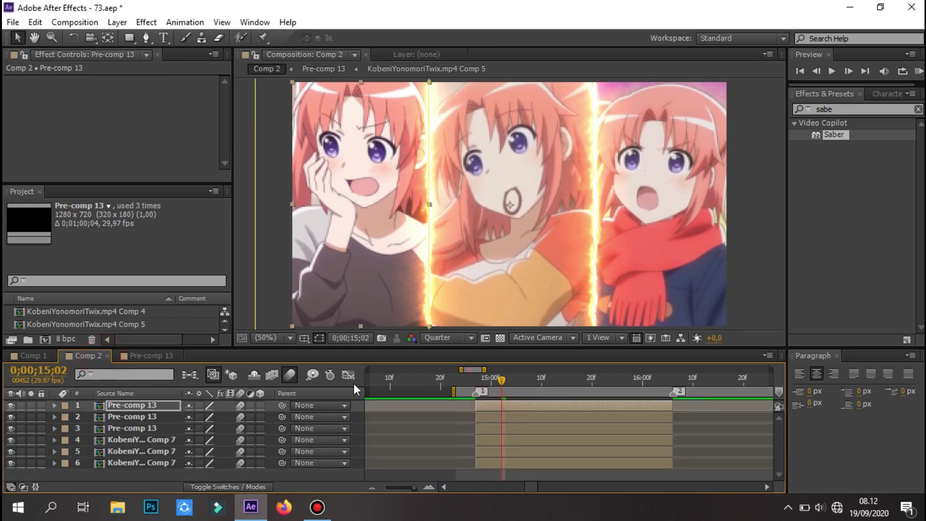
click(151, 356)
scroll(99, 463, down, 1)
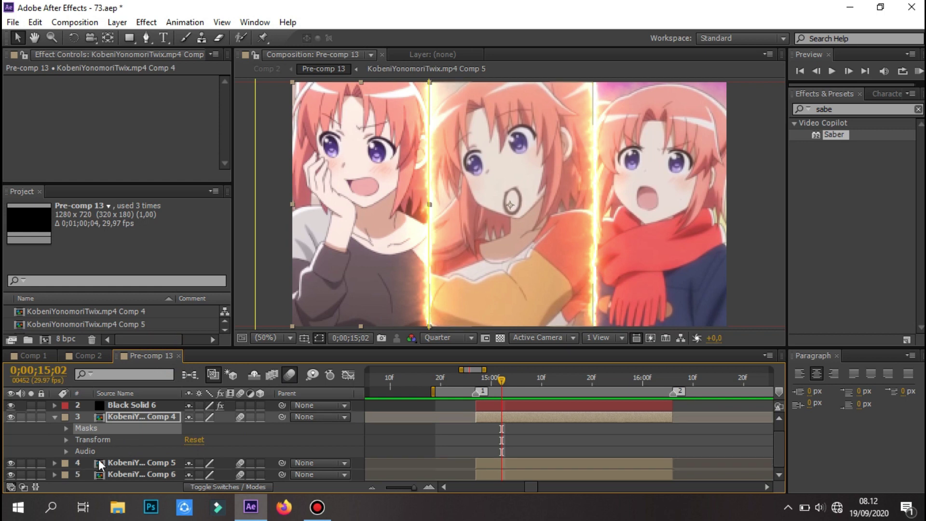
click(56, 463)
click(86, 452)
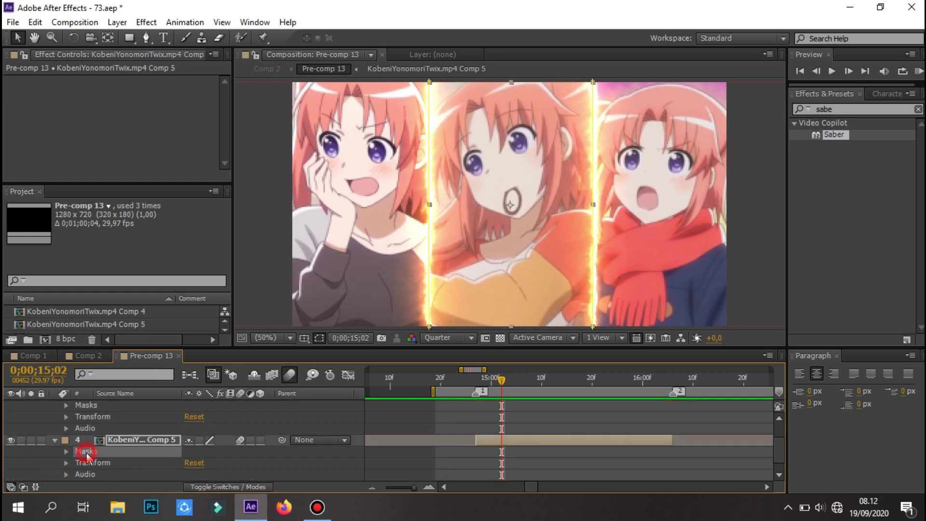
- Inspect the Comp 6 layer's masks, then close the Pre-comp 13 timeline
click(99, 355)
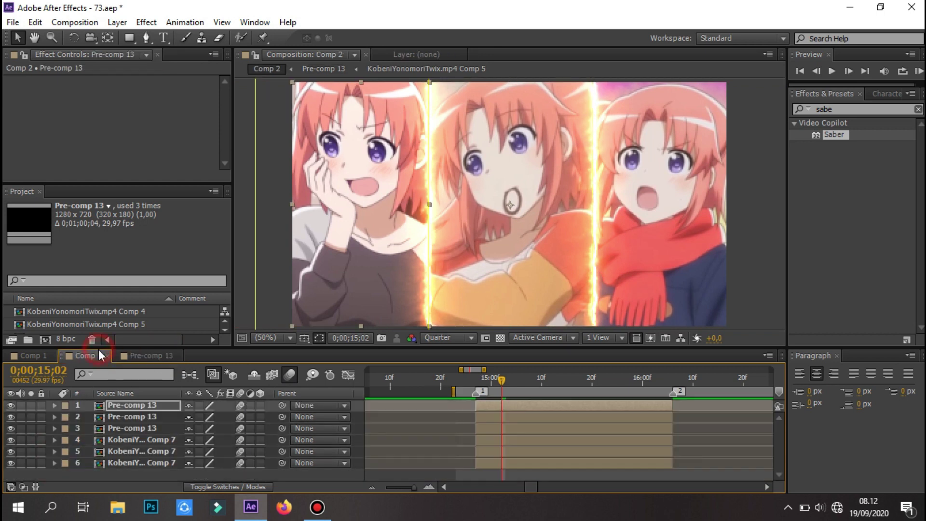
click(491, 417)
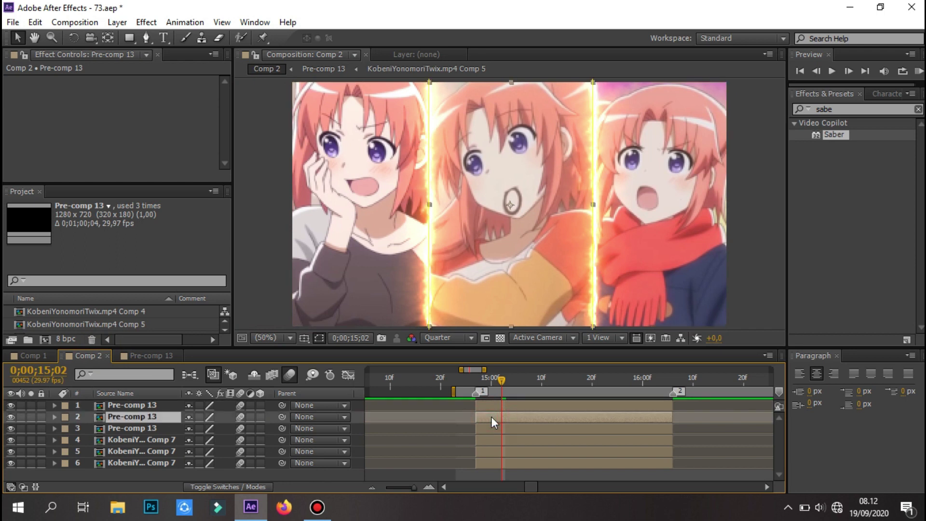
click(168, 359)
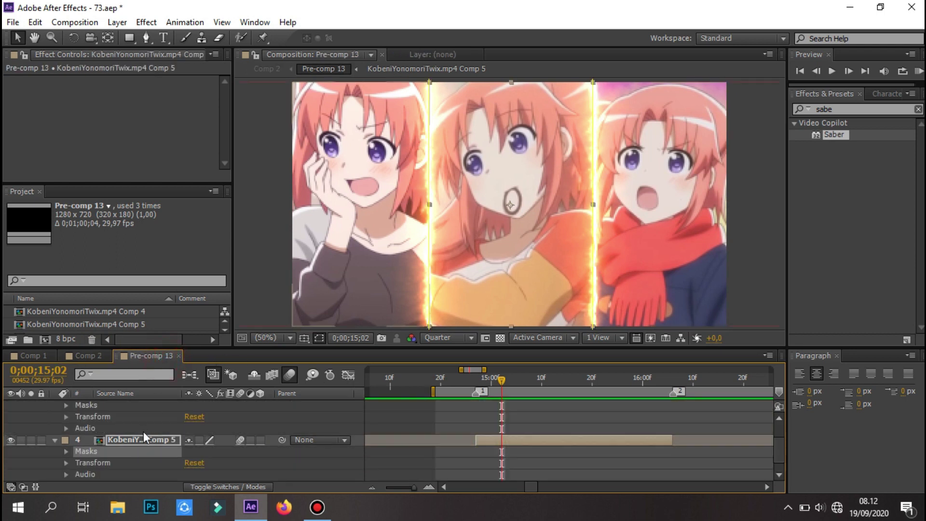
scroll(129, 450, down, 1)
click(55, 474)
scroll(77, 454, down, 3)
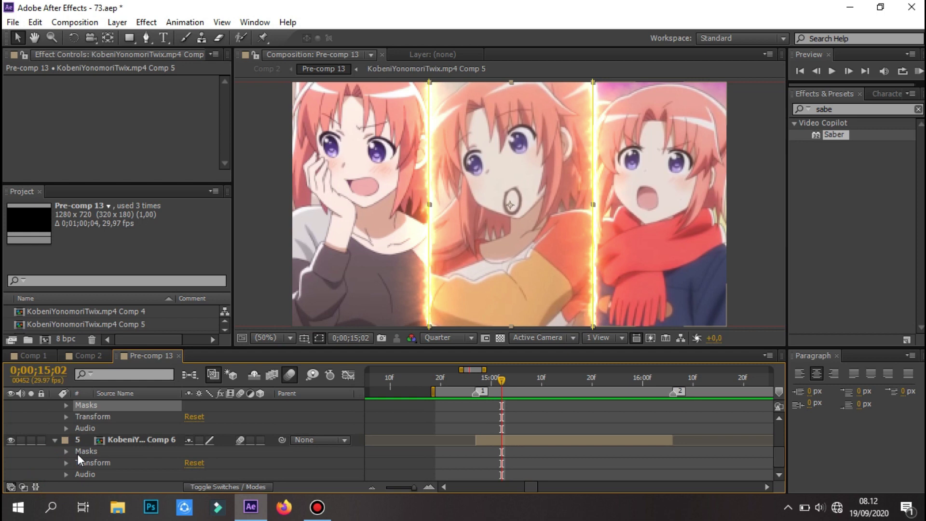
click(80, 454)
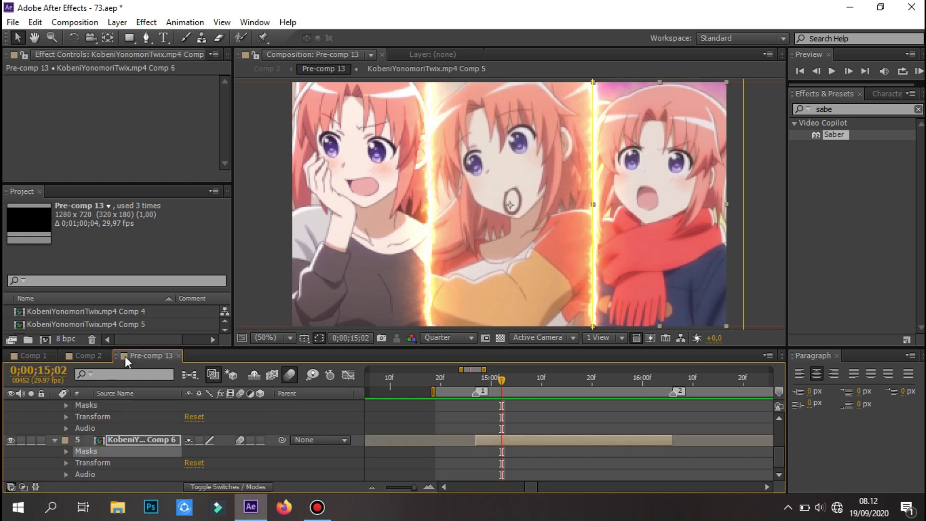
click(178, 355)
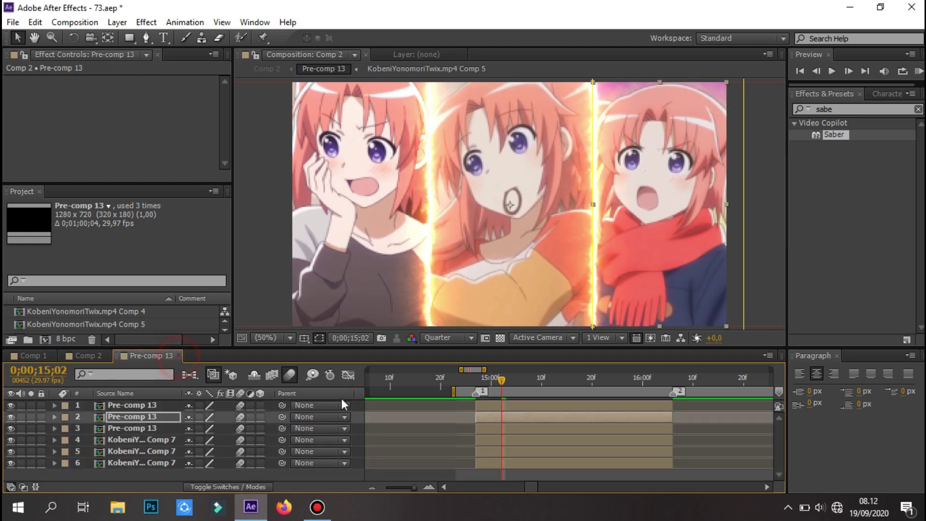
- In Comp 2, expand layers 1 and 2 to check their masks
click(510, 430)
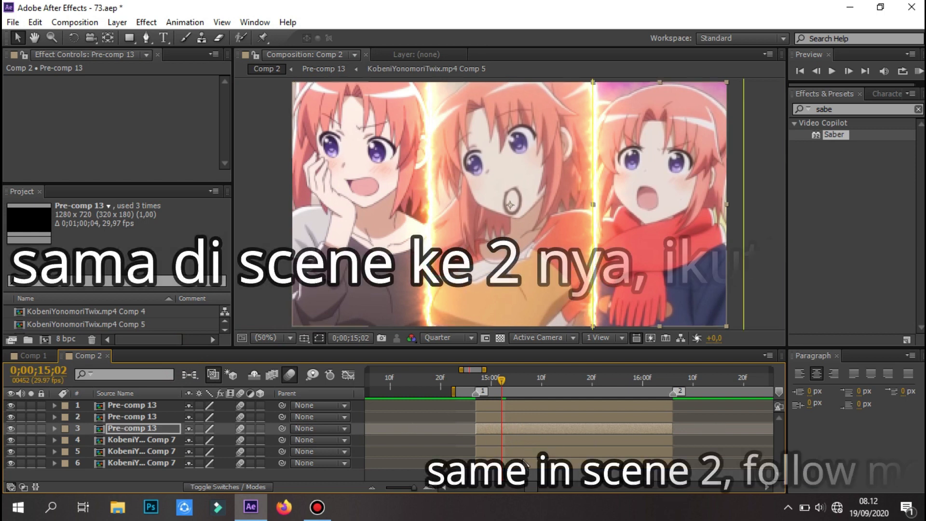
click(486, 405)
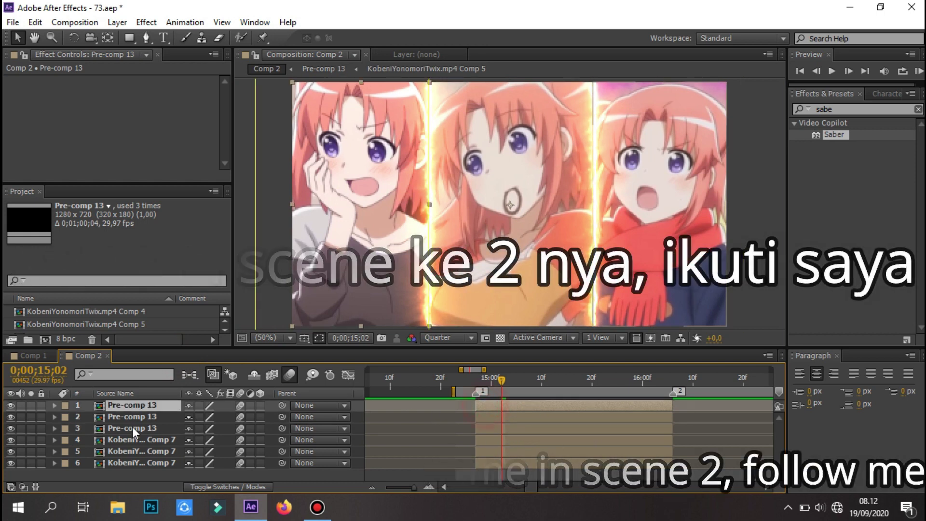
click(55, 405)
click(93, 417)
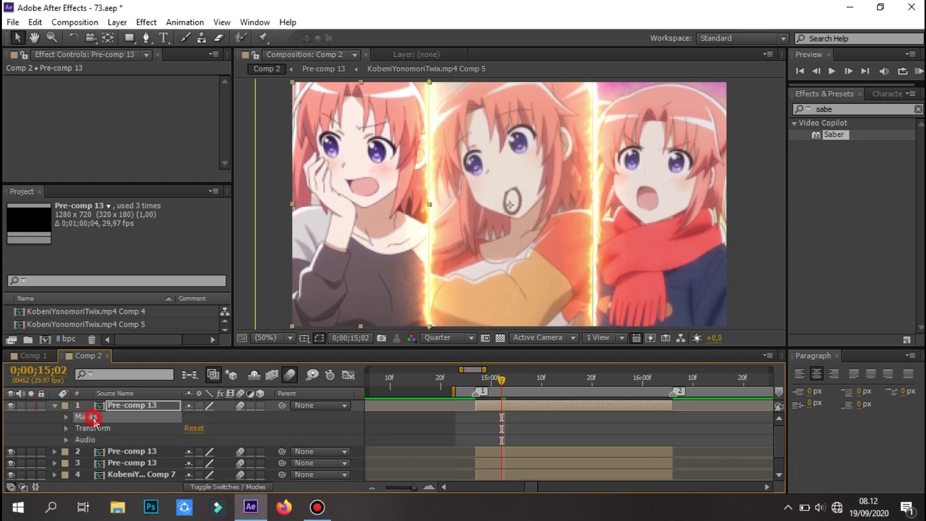
click(55, 405)
click(510, 441)
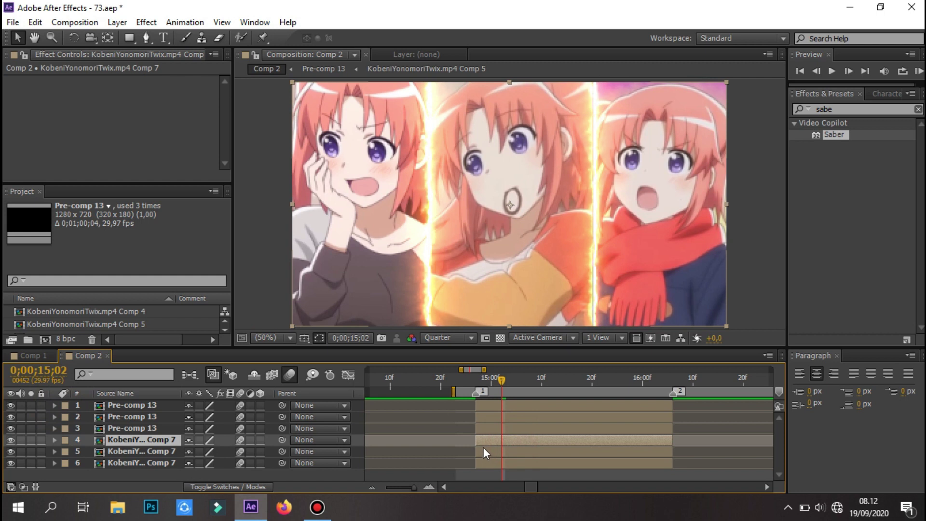
key(Return)
click(90, 417)
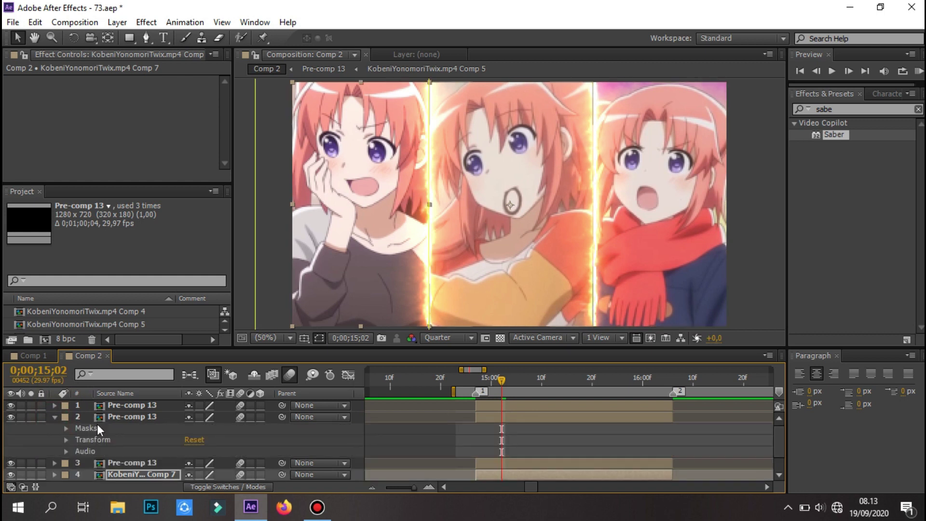
click(54, 417)
- Check layer 3's masks, then deselect everything and select the left panel's layer
click(138, 453)
key(Return)
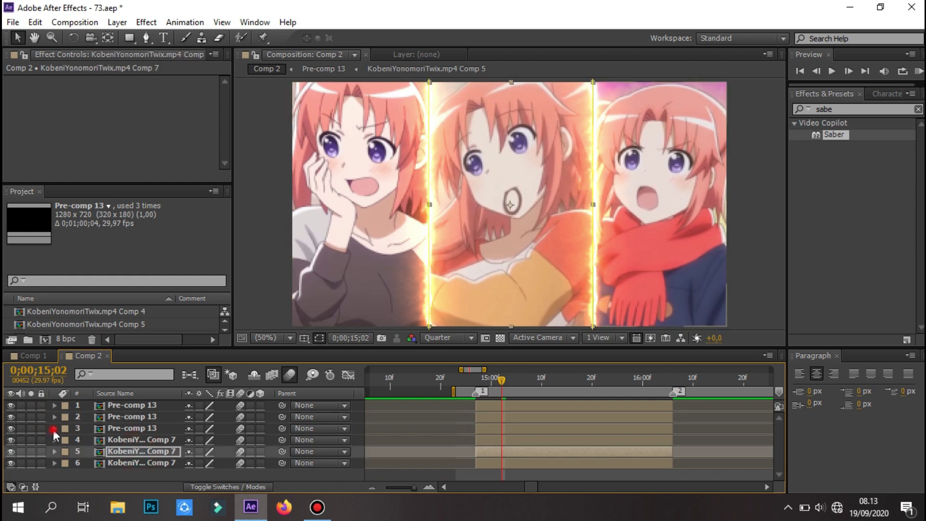
click(53, 429)
click(80, 443)
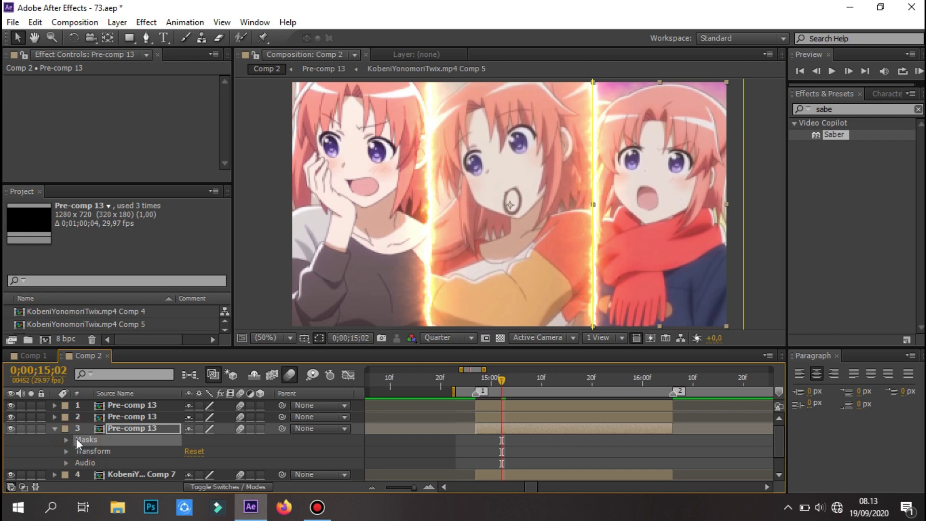
click(55, 429)
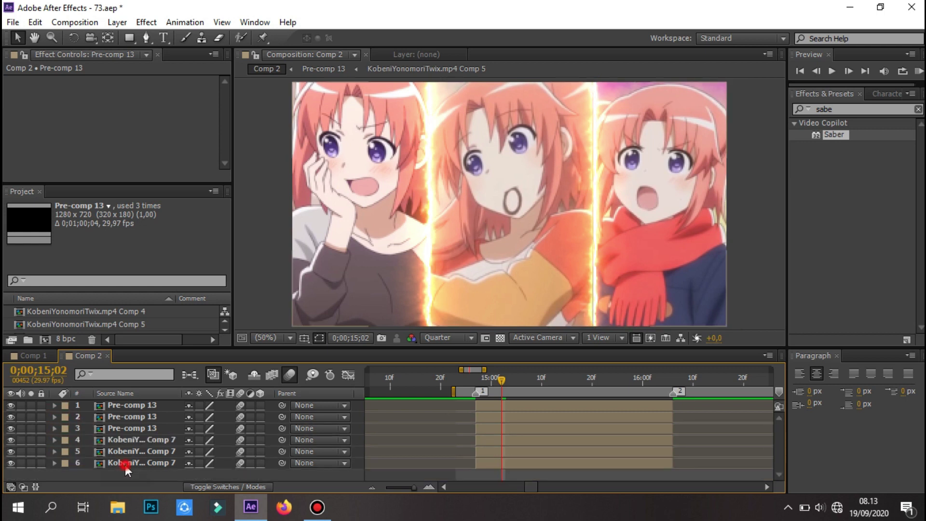
click(126, 463)
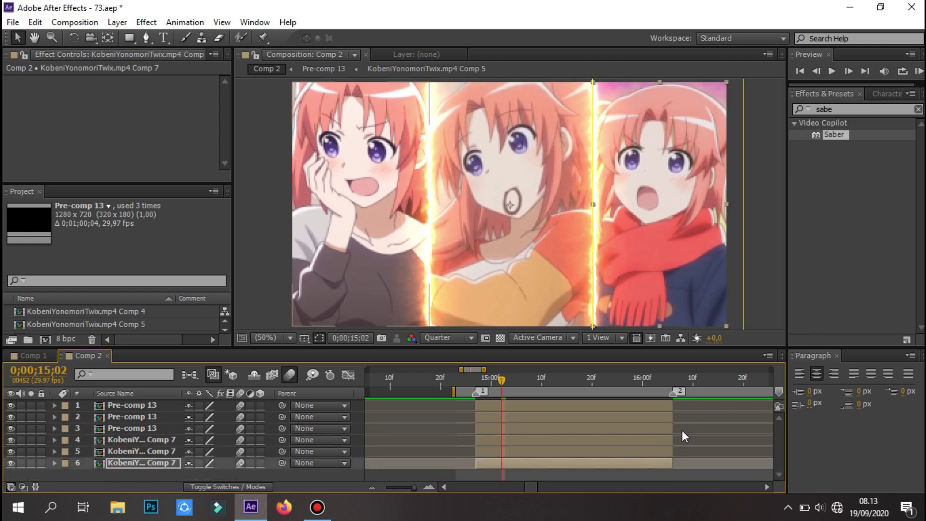
click(463, 477)
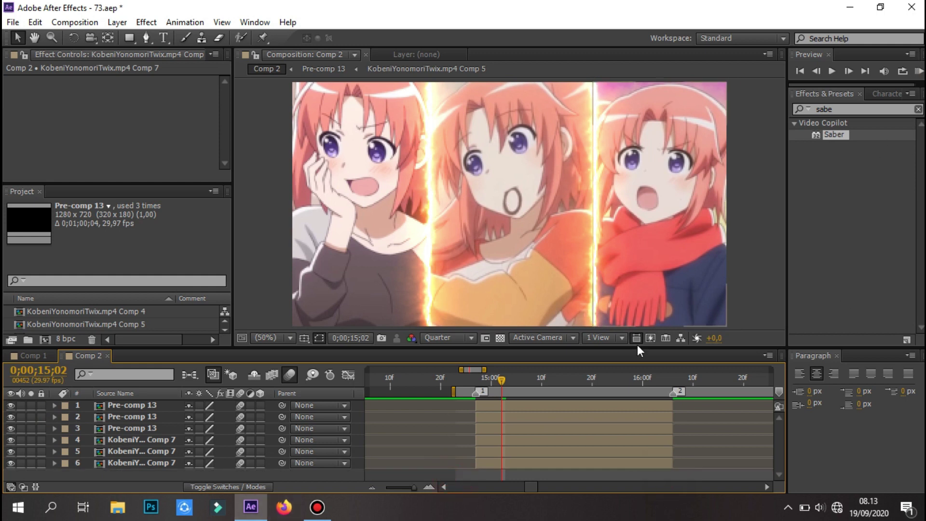
click(598, 405)
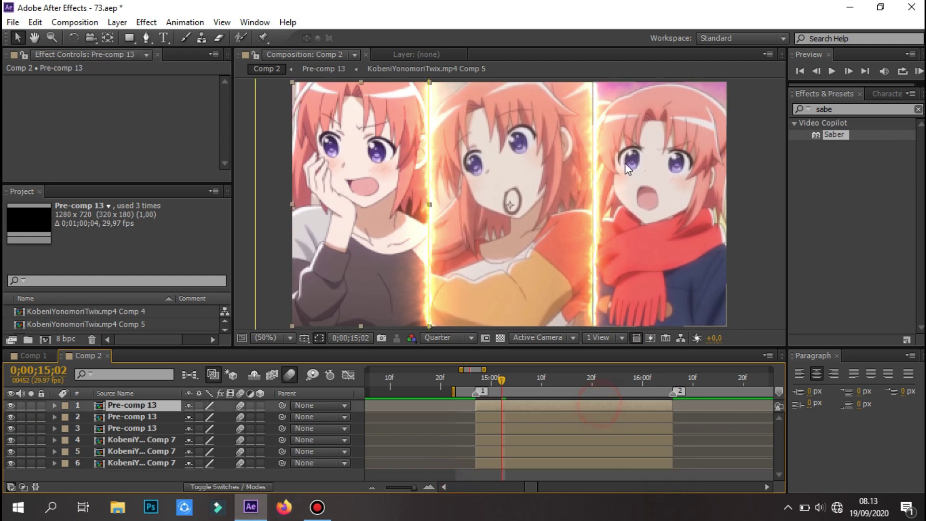
click(575, 478)
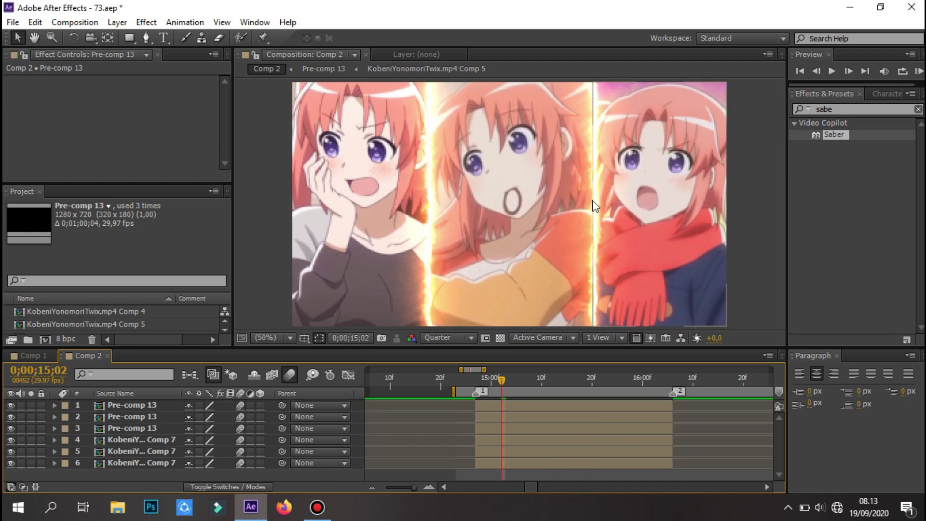
click(558, 407)
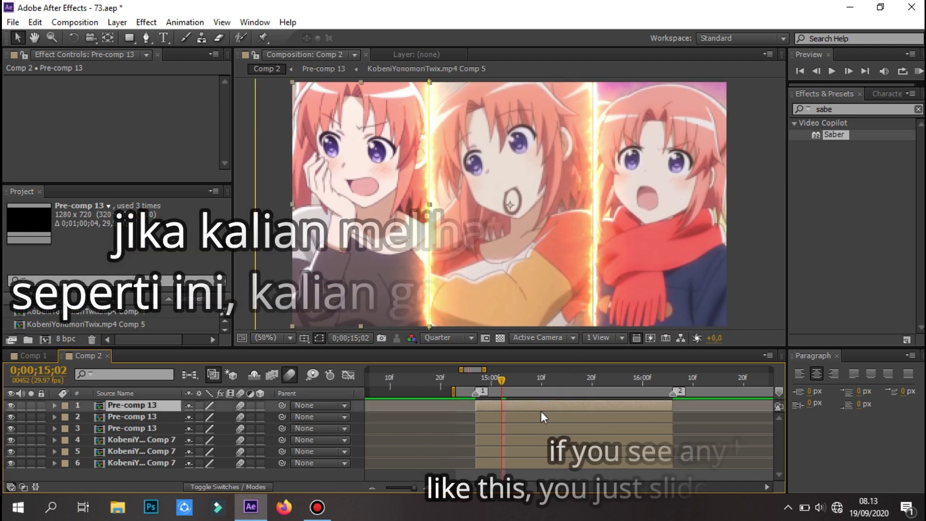
click(544, 417)
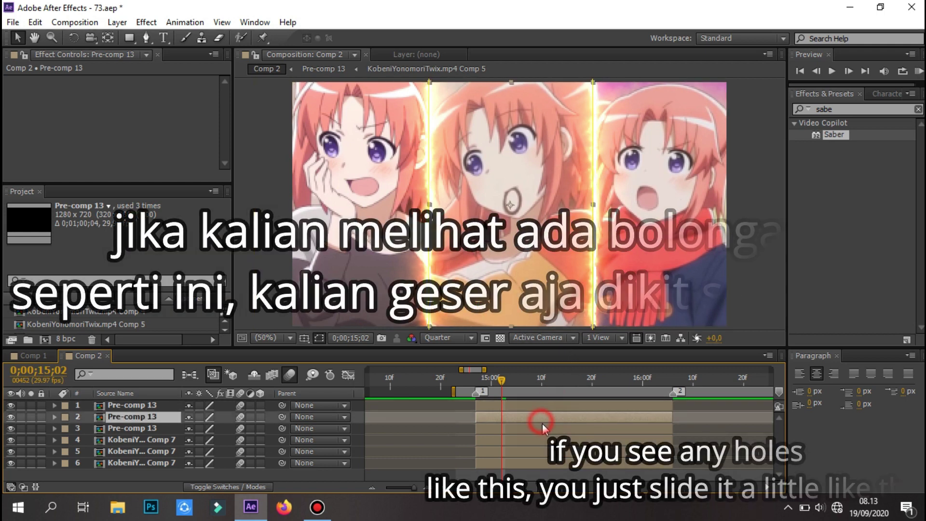
click(594, 193)
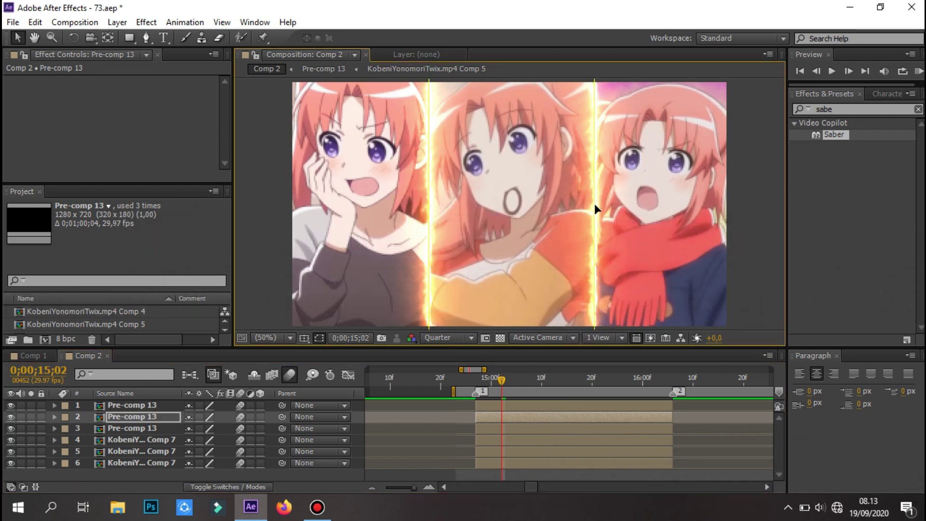
click(592, 461)
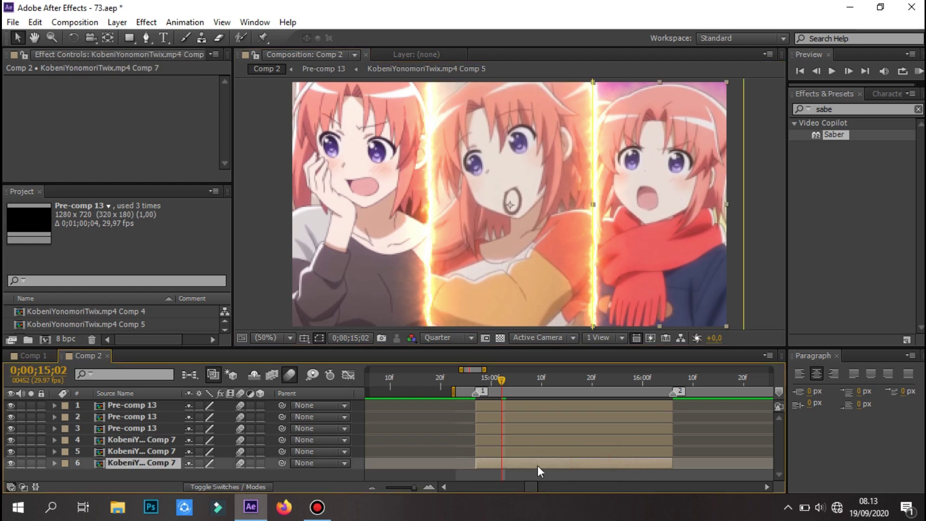
click(540, 457)
click(594, 191)
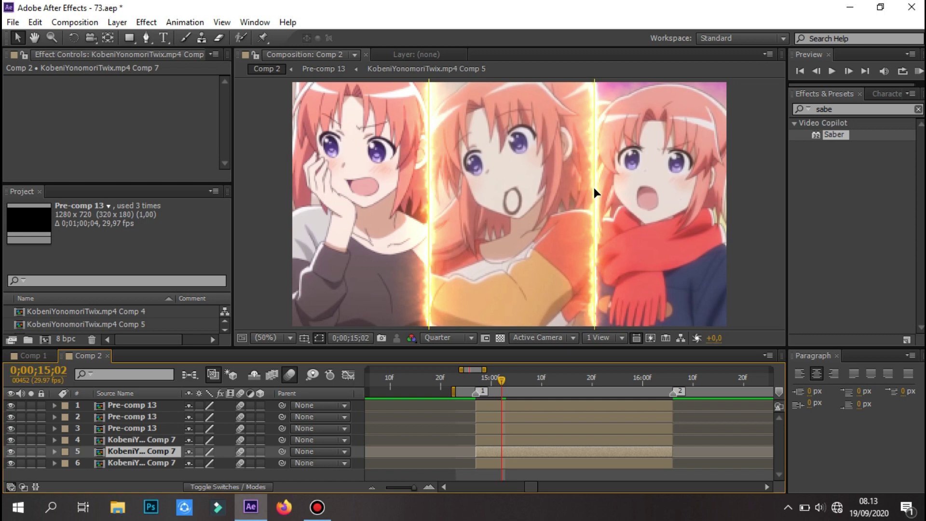
click(595, 188)
click(648, 479)
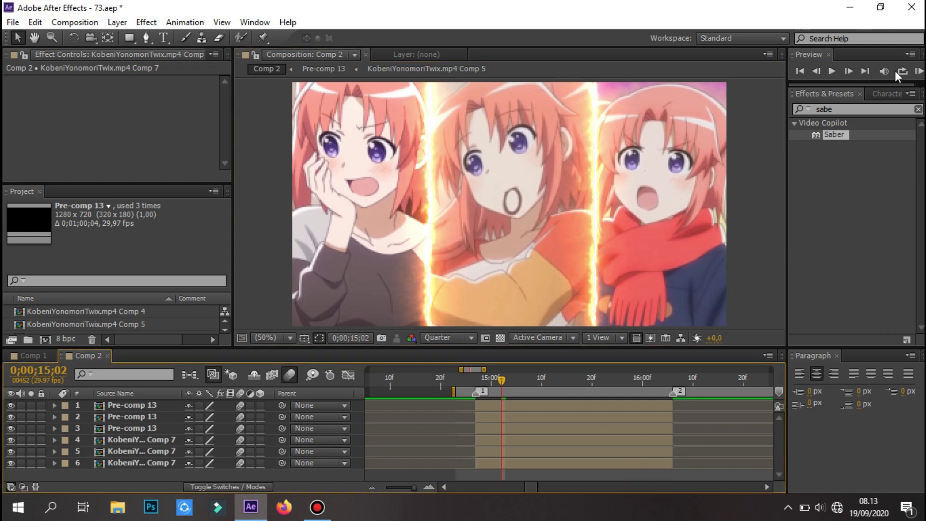
click(918, 71)
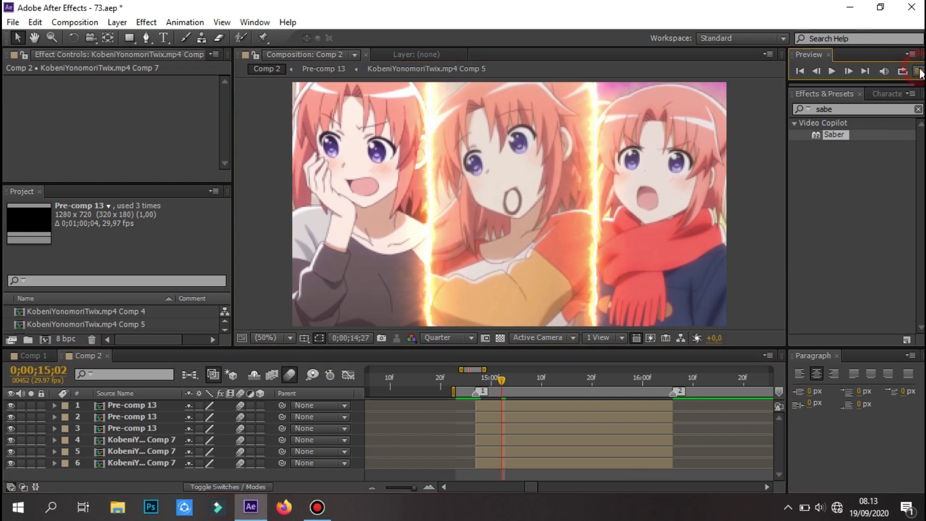
click(598, 453)
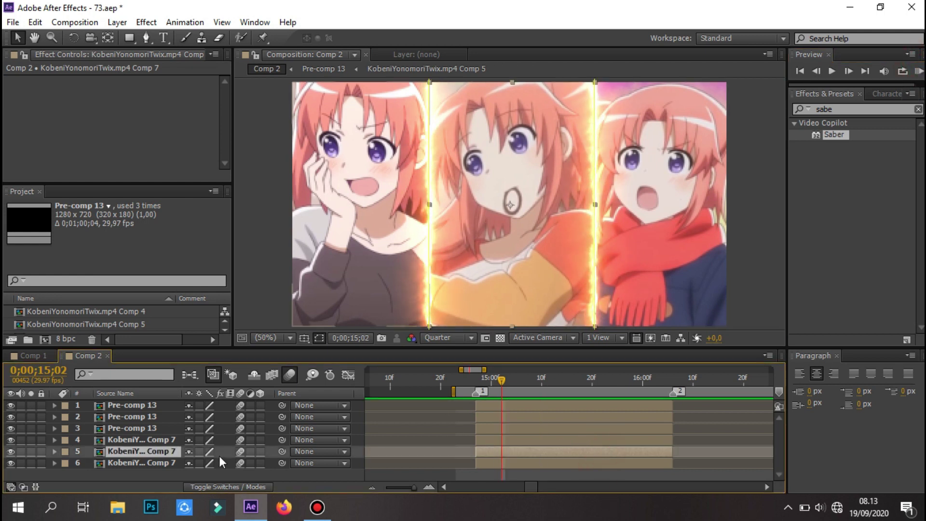
- Make all six panel layers 3D and set the viewer to Custom View 1
drag(260, 405, 260, 463)
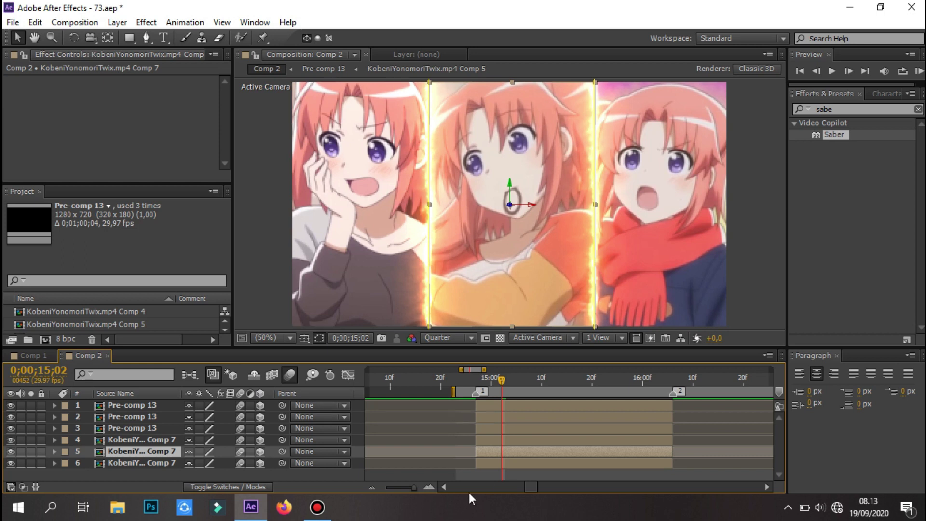
click(545, 473)
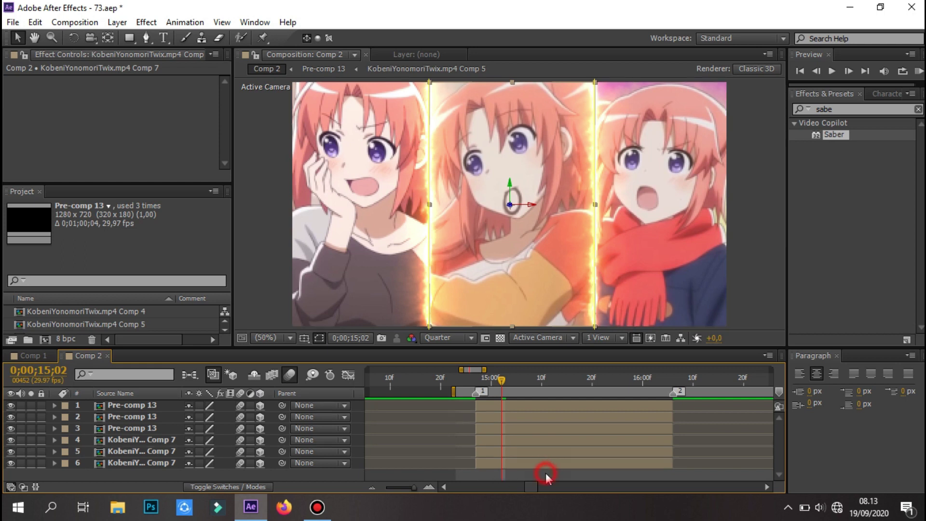
click(602, 336)
click(545, 337)
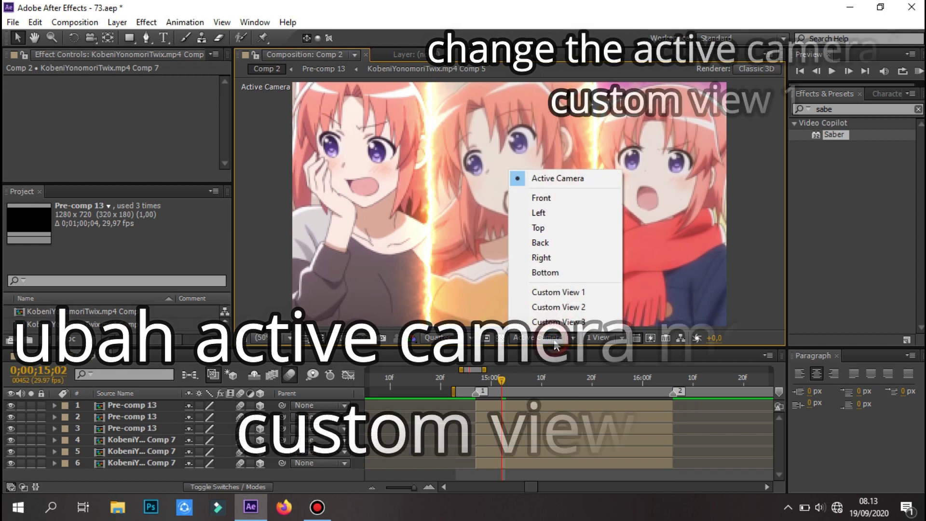
click(568, 293)
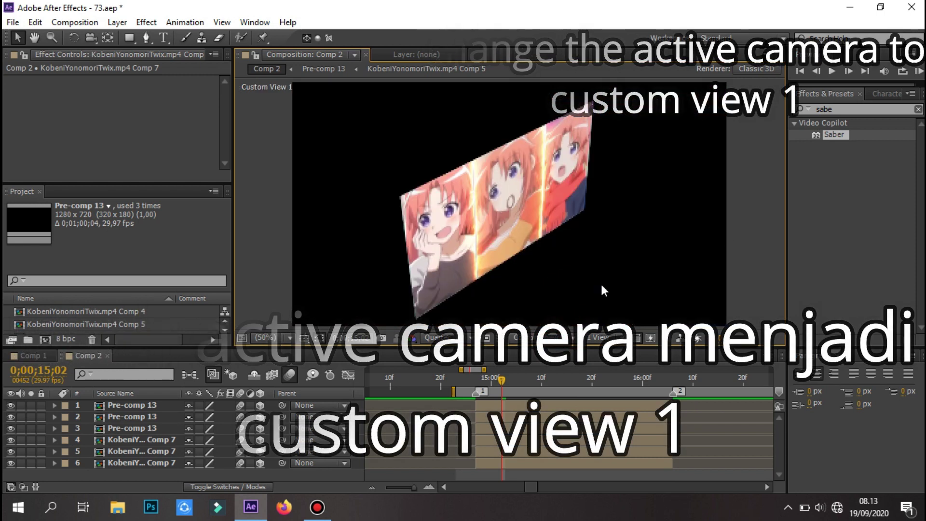
- Give the first Pre-comp 13 layer X Rotation -90° and Position Y 0
click(520, 409)
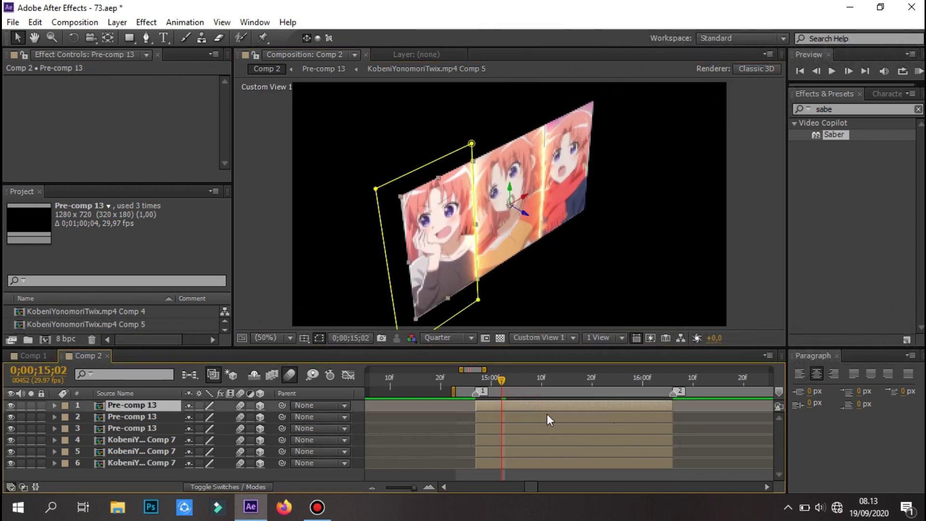
key(r)
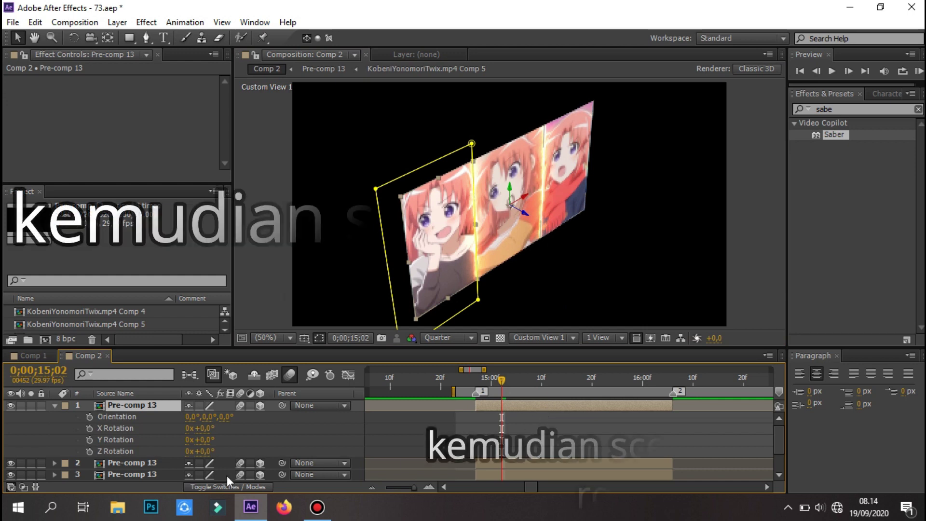
drag(192, 428, 143, 424)
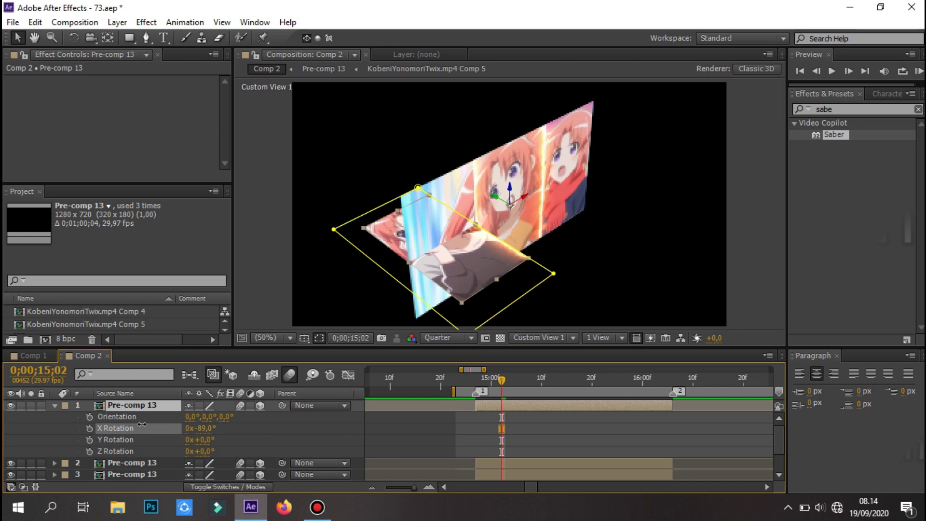
drag(143, 424, 140, 424)
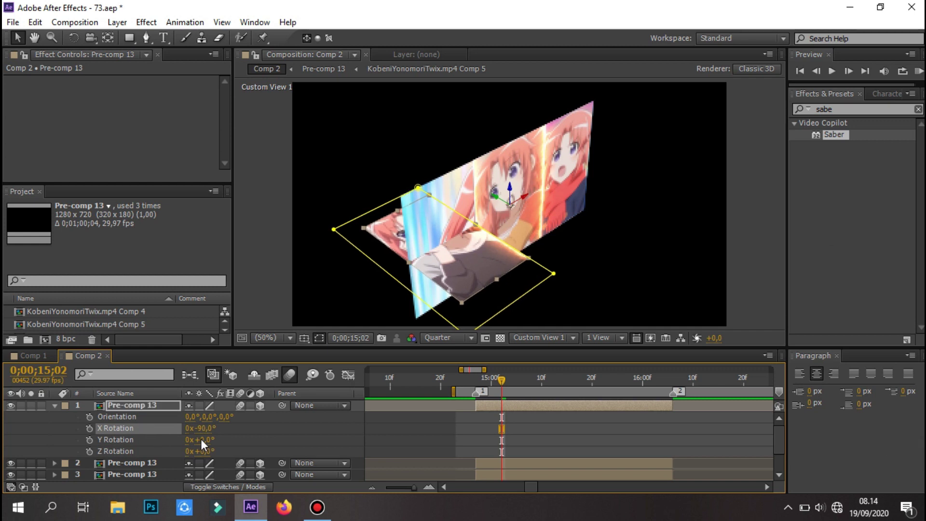
click(519, 406)
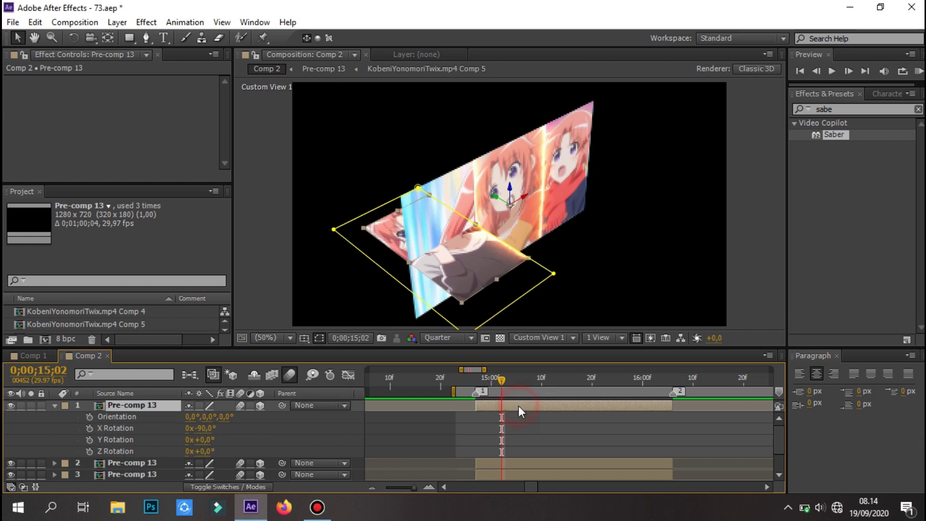
key(p)
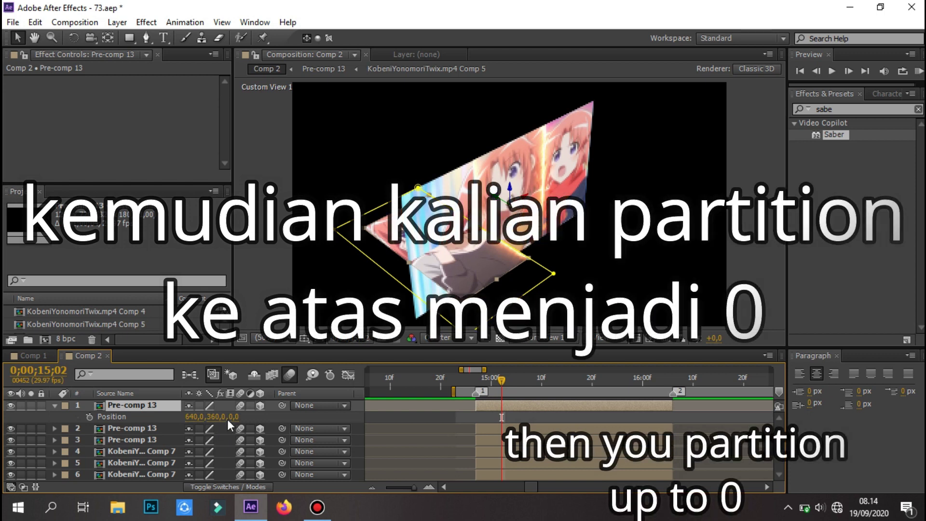
drag(223, 417, 107, 417)
drag(213, 416, 154, 404)
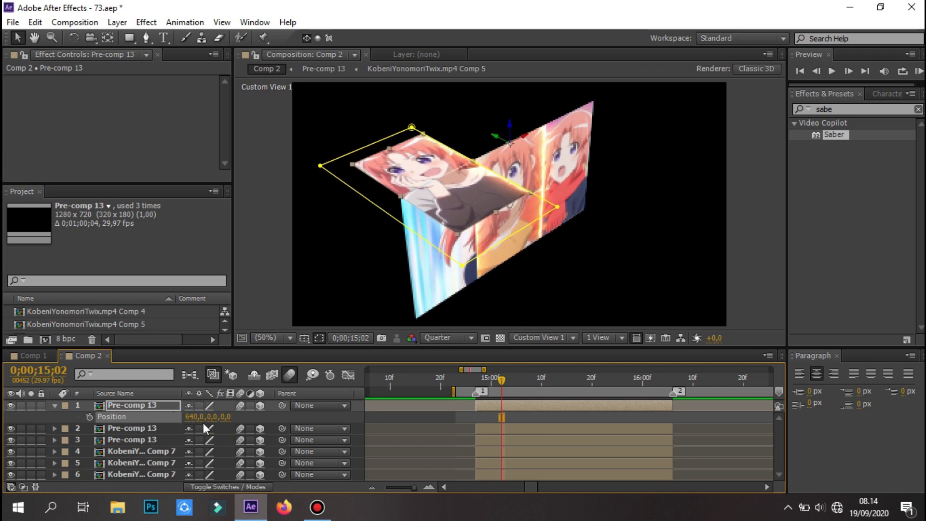
- Tilt the second Pre-comp 13 panel to 90° X rotation
click(556, 429)
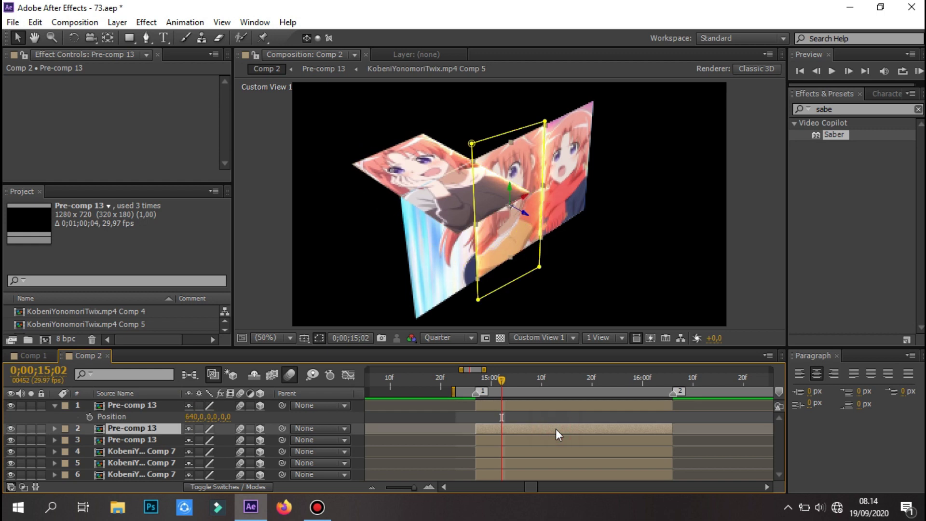
key(r)
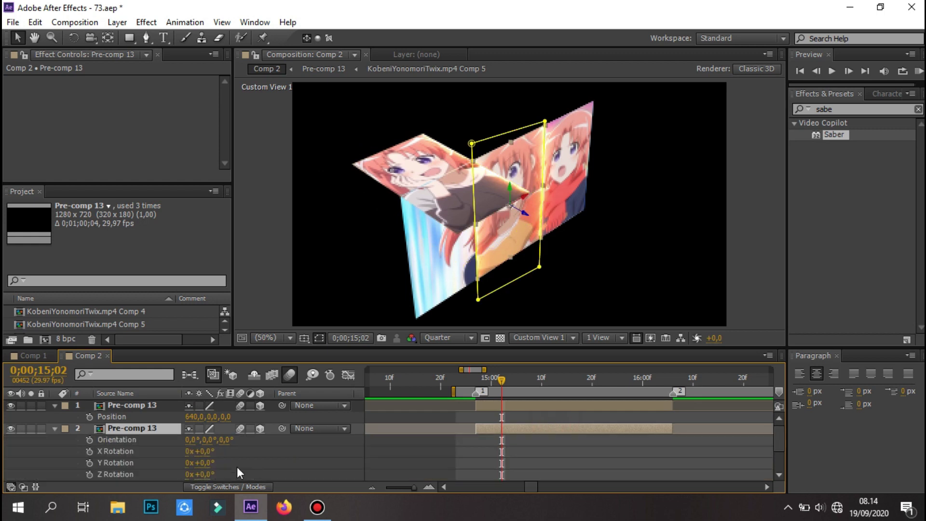
drag(203, 454, 209, 453)
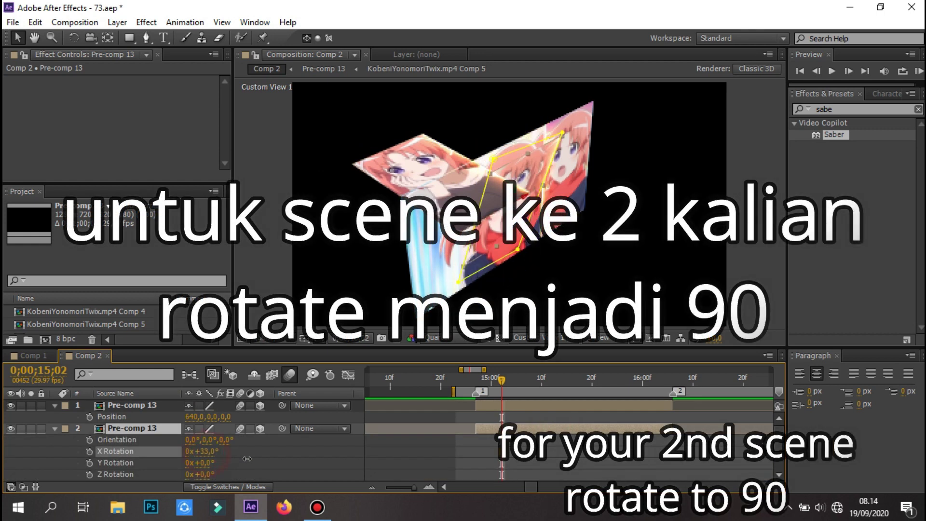
click(208, 453)
text(90)
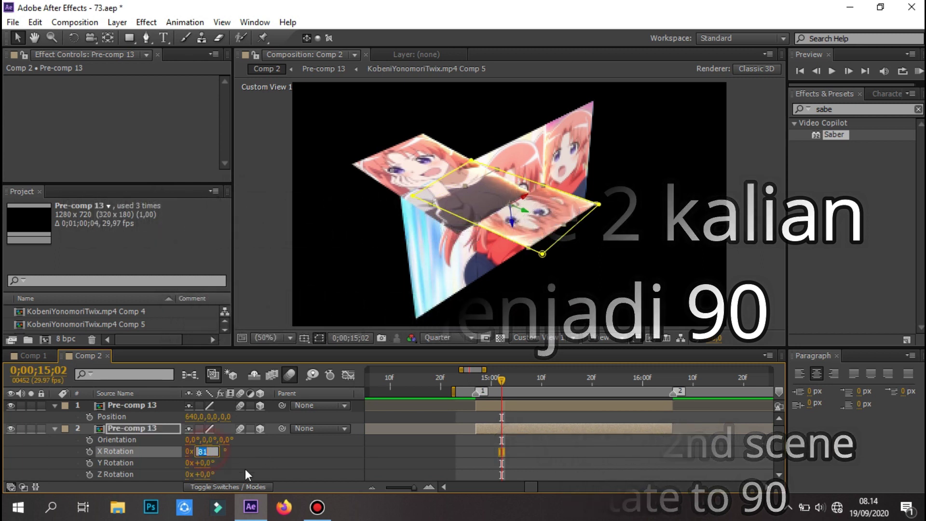
click(260, 456)
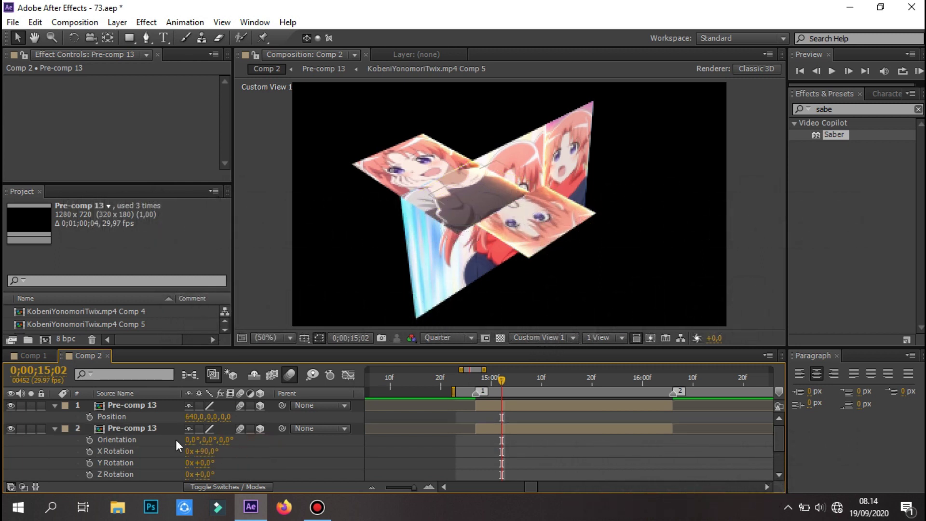
- Lower the second panel's position and set the preview resolution to Half
click(149, 428)
key(p)
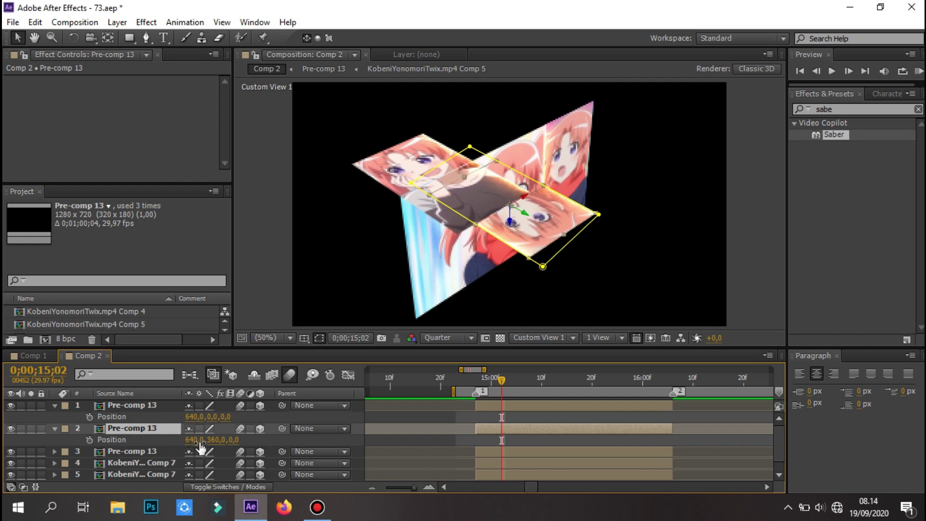
drag(208, 440, 449, 435)
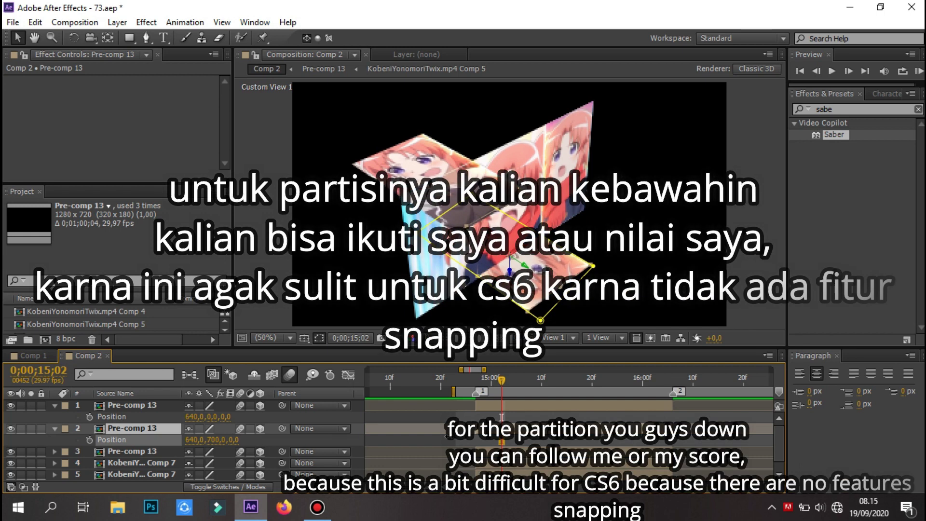
click(450, 437)
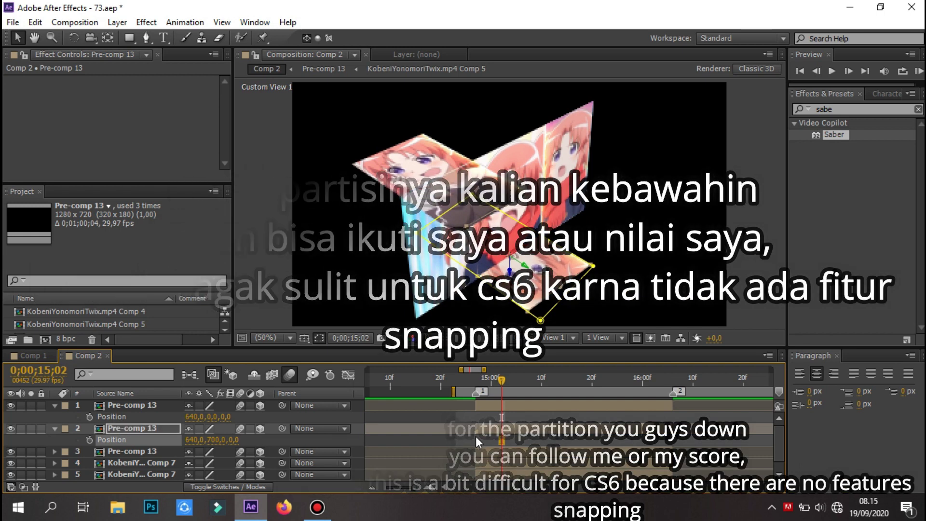
scroll(499, 281, up, 2)
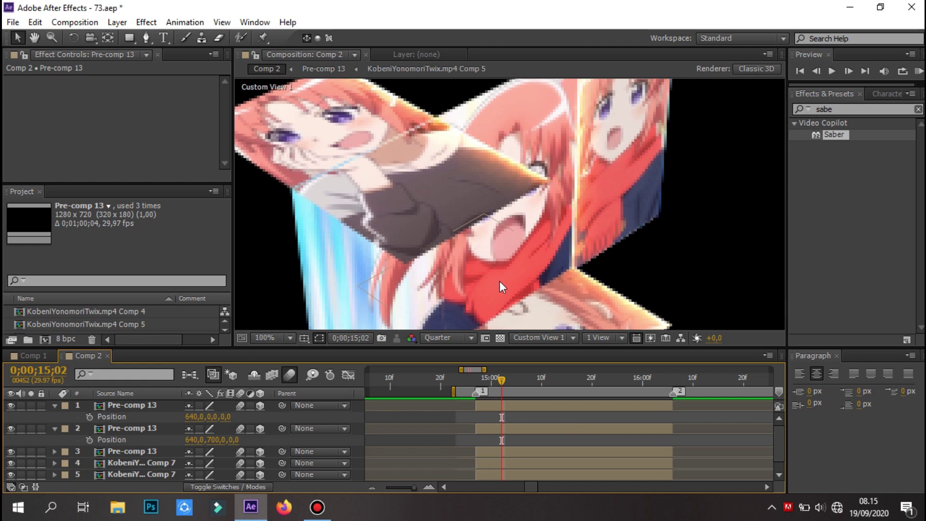
click(436, 338)
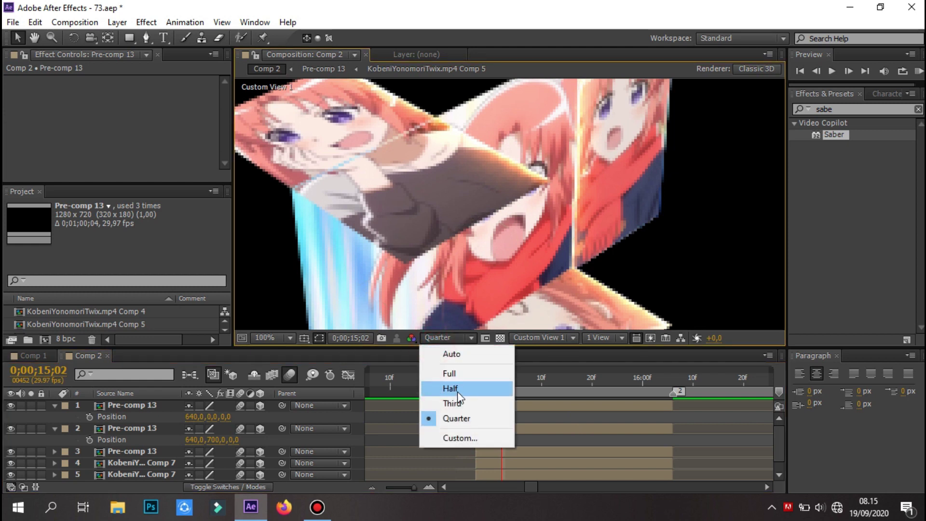
click(457, 389)
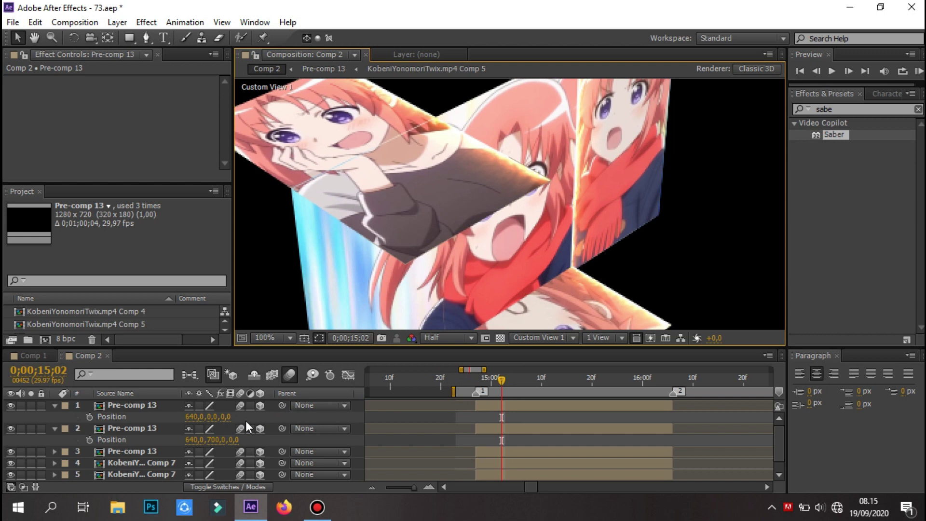
- Fine-tune the second panel's Y position to 712 and inspect the panel joint
drag(220, 439, 334, 450)
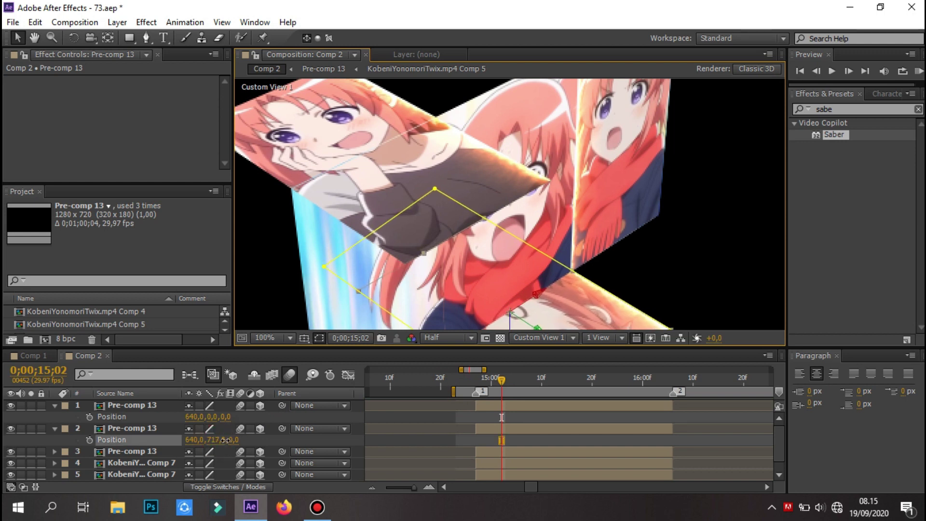
click(442, 416)
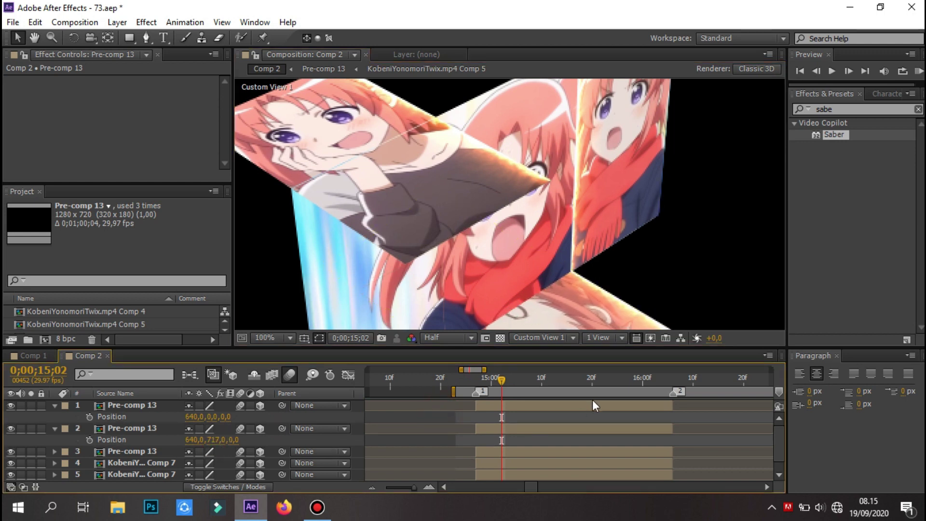
key(comma)
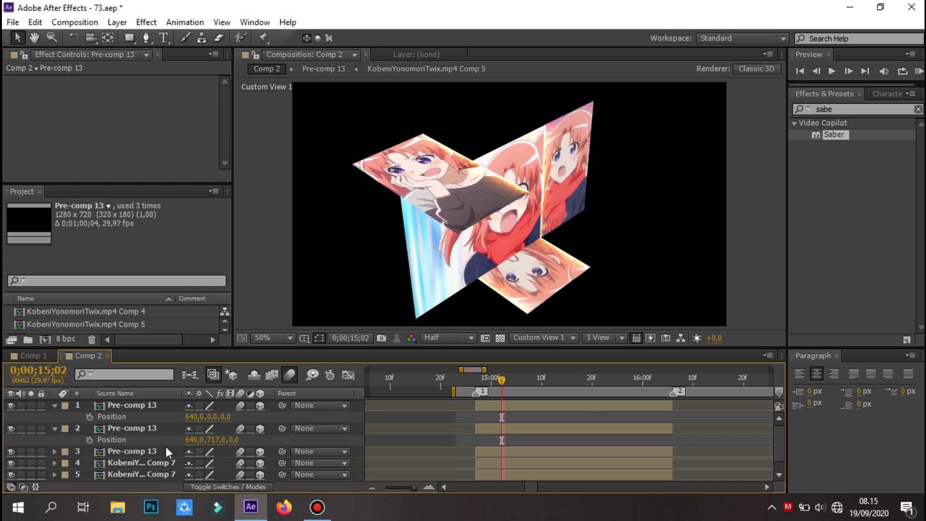
drag(211, 443, 212, 449)
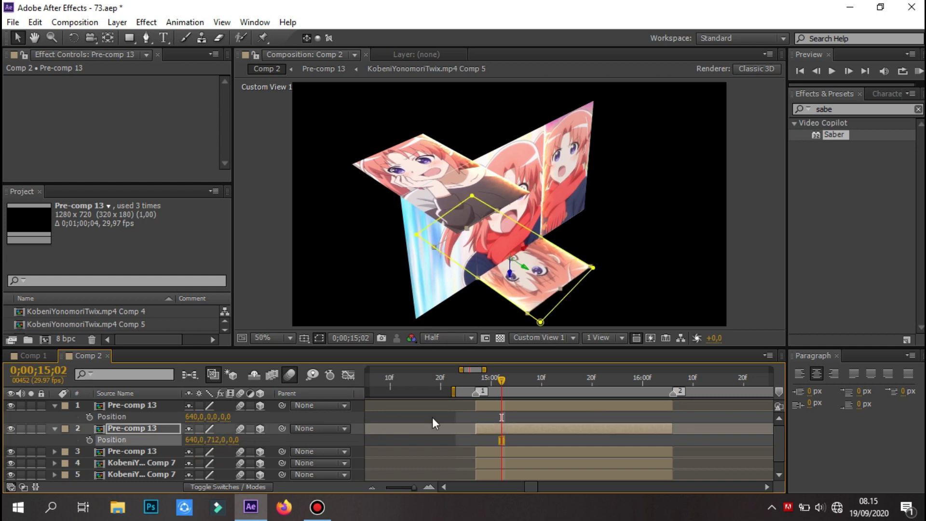
click(481, 437)
key(period)
key(period)
key(period)
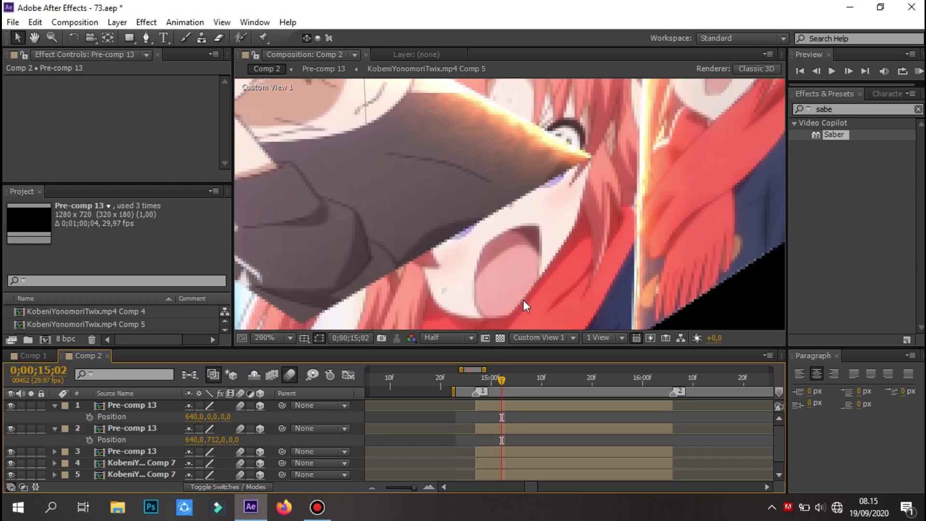
drag(594, 307, 607, 230)
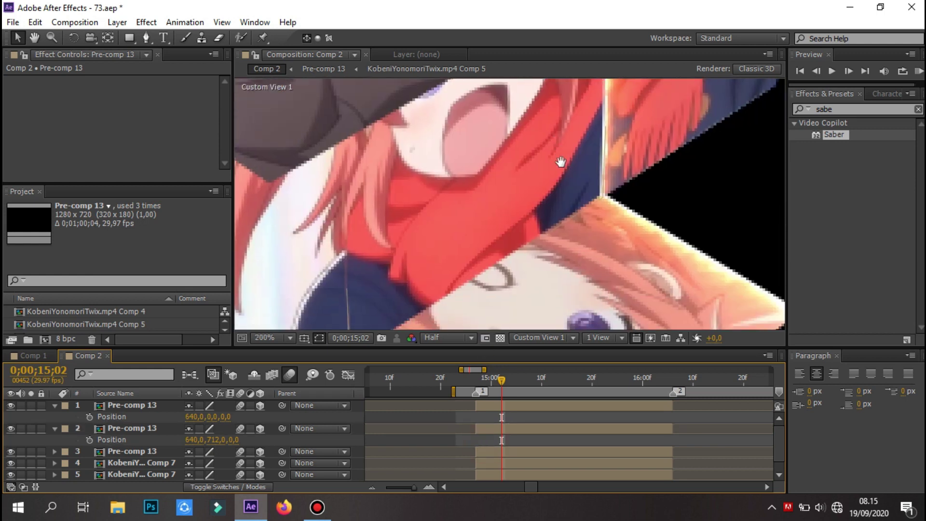
click(280, 339)
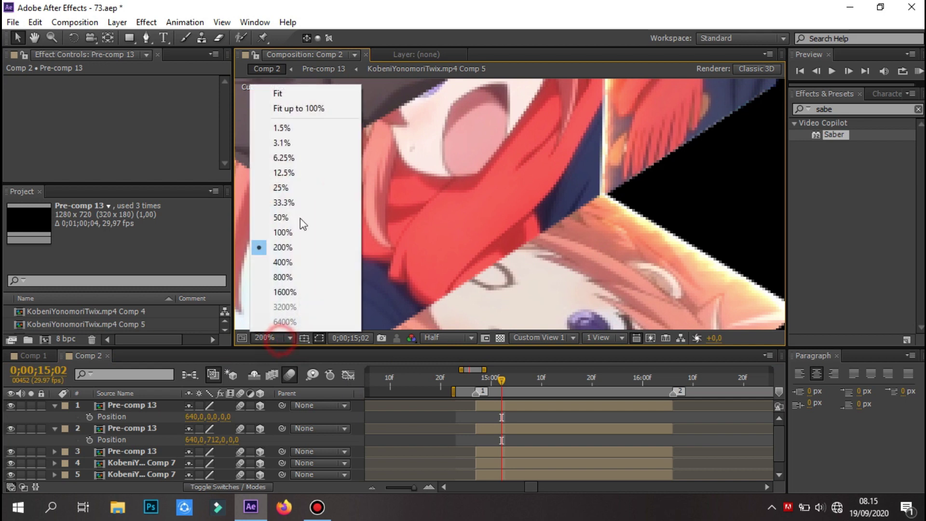
click(294, 93)
- Rotate the third Pre-comp 13 panel to -90° on X
click(528, 449)
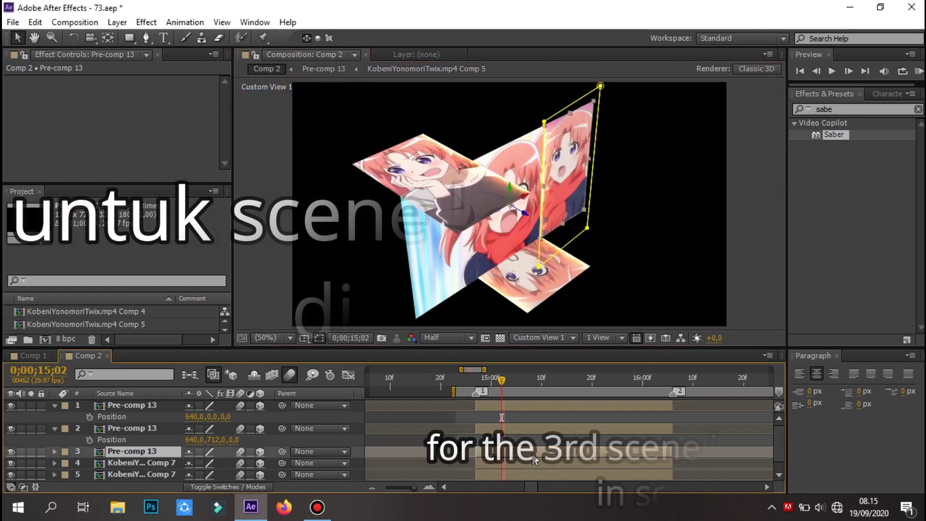
key(r)
click(116, 417)
key(ctrl+v)
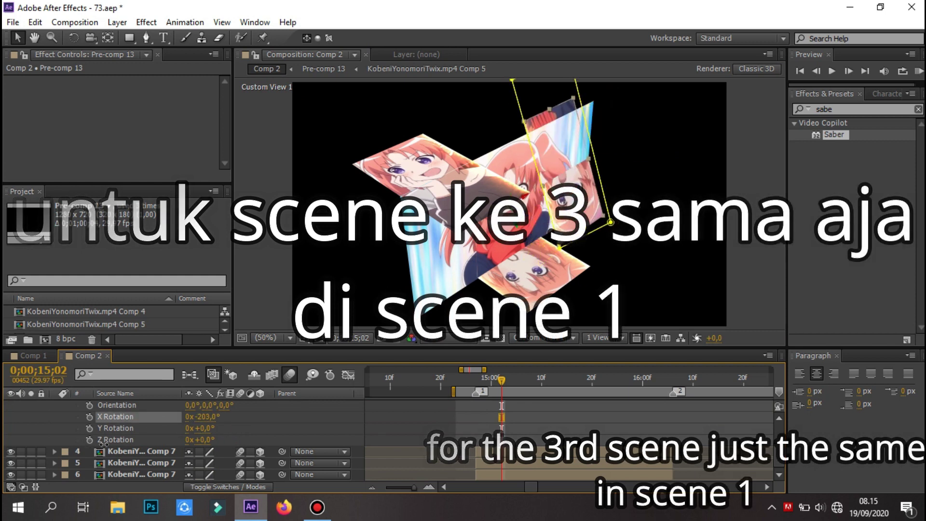
drag(201, 416, 205, 435)
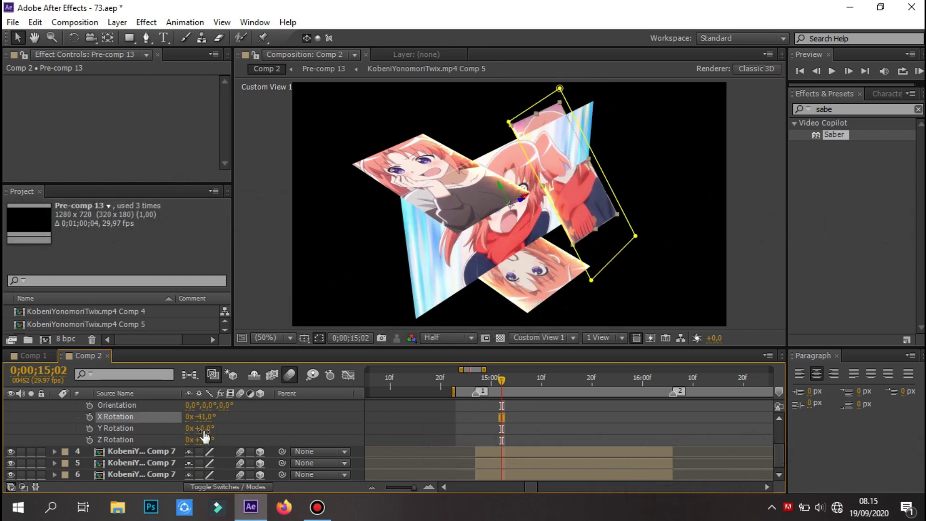
text(90)
key(Return)
- Set the third panel's Y position to 0
scroll(146, 430, up, 2)
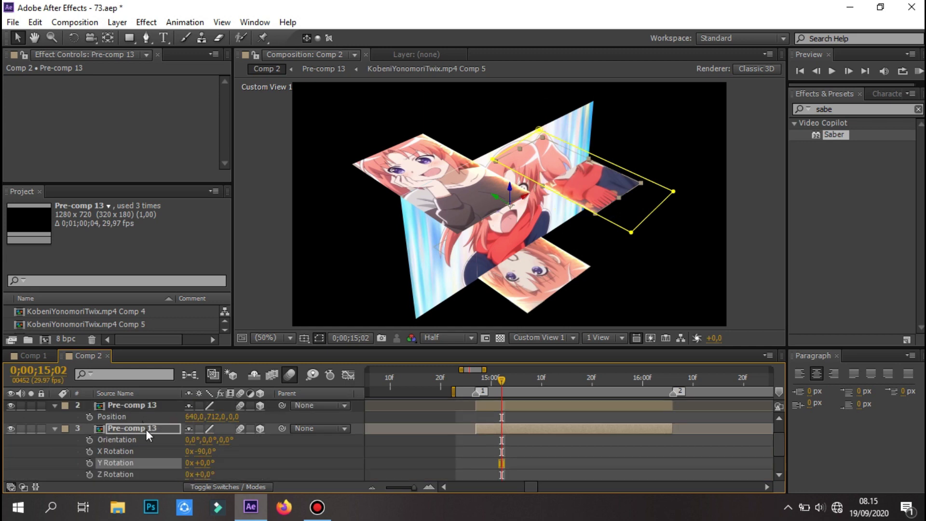
key(p)
click(211, 440)
text(0,0,0,0,0,0)
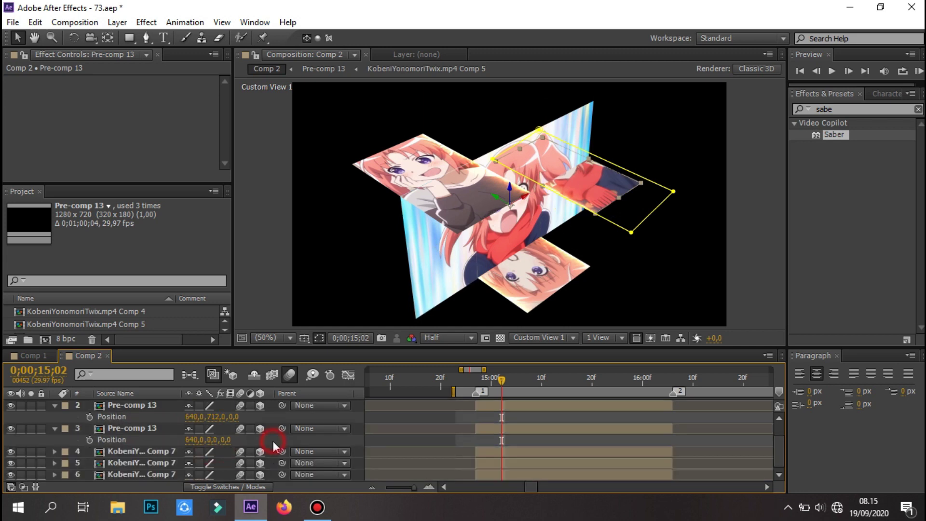
key(Return)
- Place the fourth panel at position 640, 443, 0
click(519, 452)
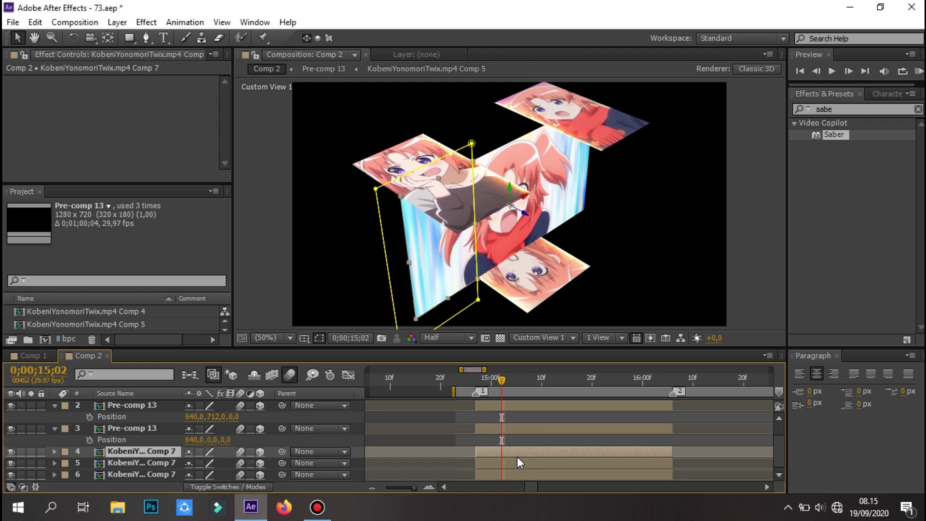
key(p)
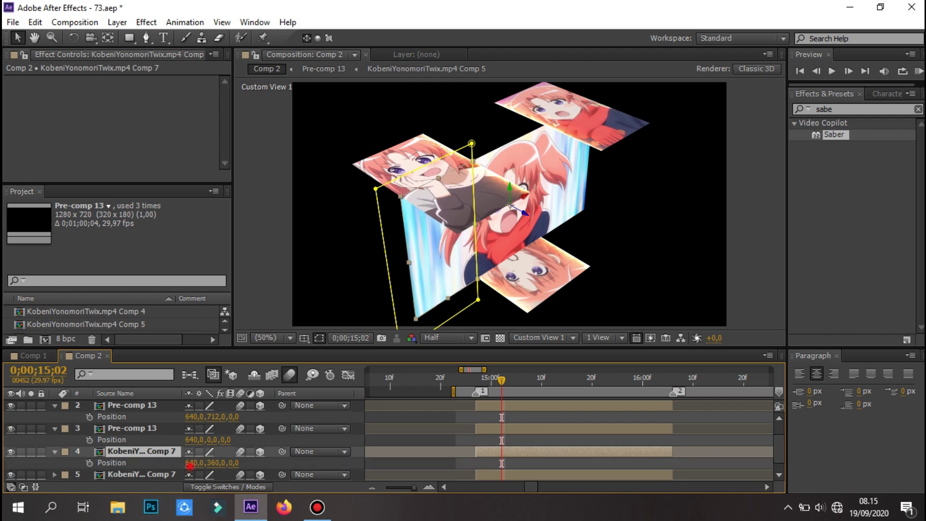
drag(190, 463, 257, 476)
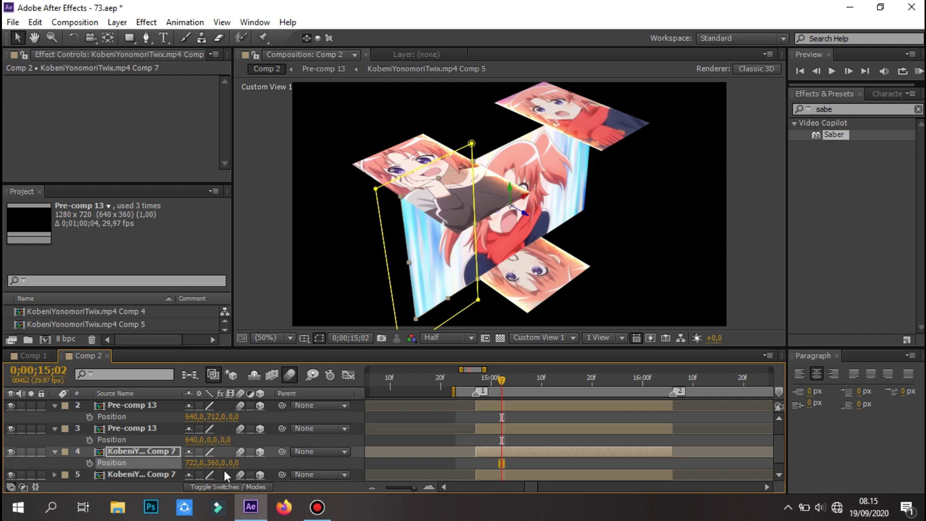
drag(193, 463, 258, 472)
key(ctrl+z)
key(ctrl+z)
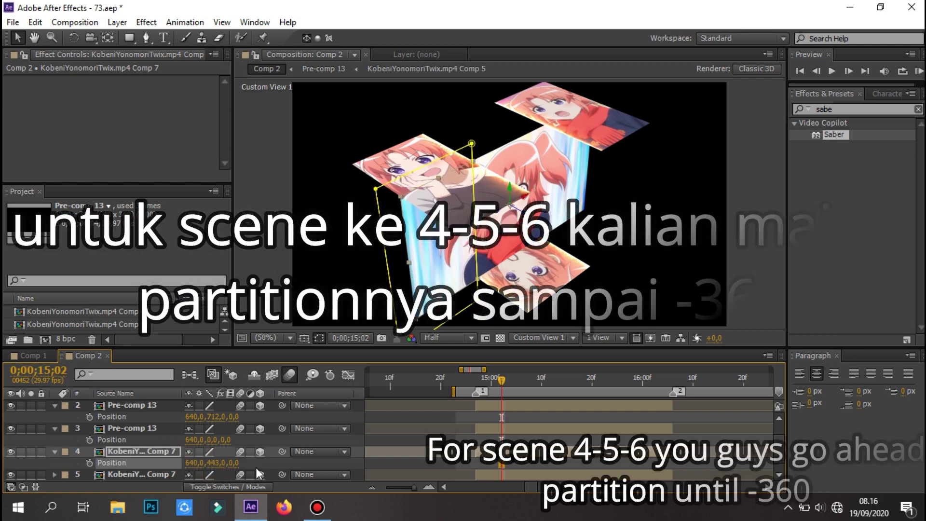
- Set Position Z to -360 on the fourth and fifth panel layers
key(ctrl+z)
mouse_move(232, 462)
mouse_down()
mouse_move(203, 464)
mouse_move(239, 462)
mouse_up()
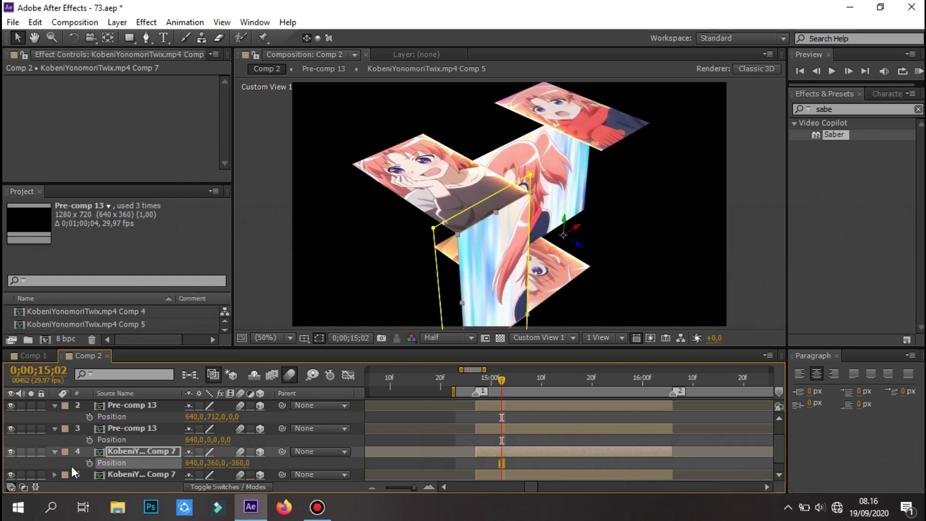
click(496, 473)
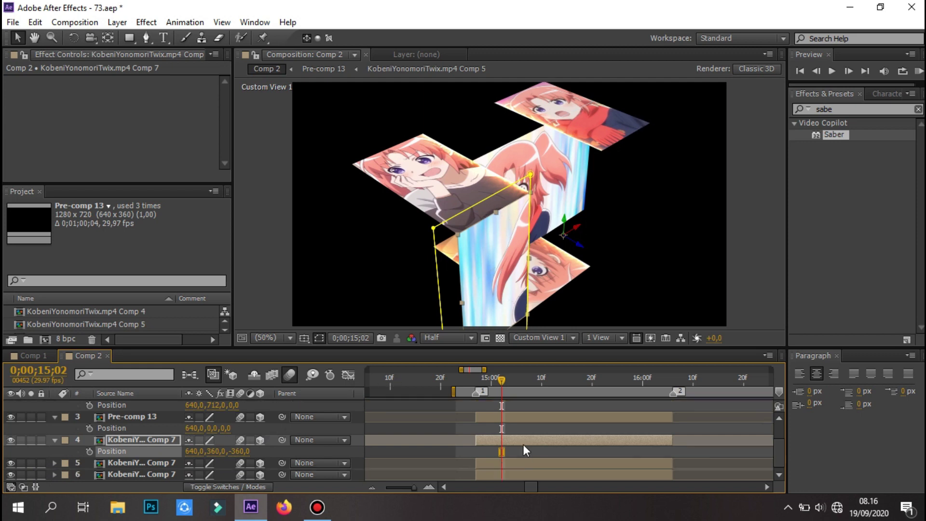
key(p)
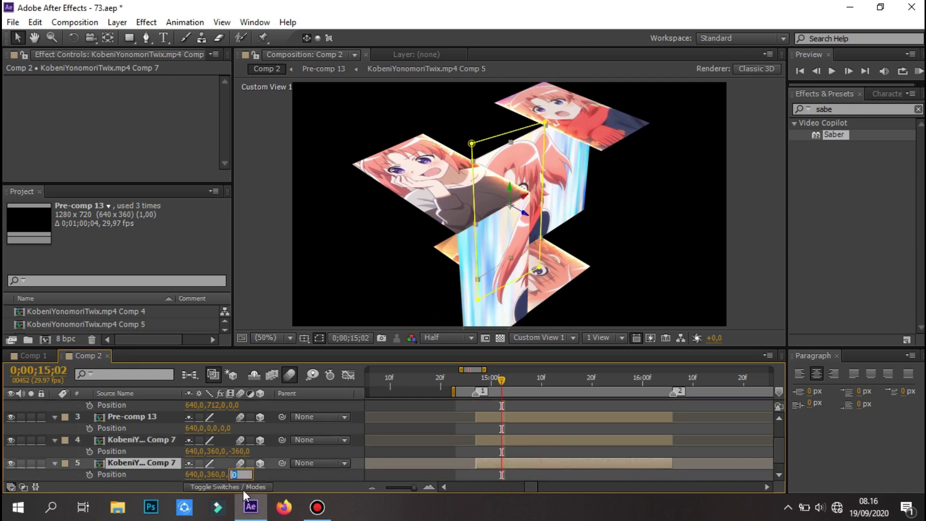
text(360)
key(Return)
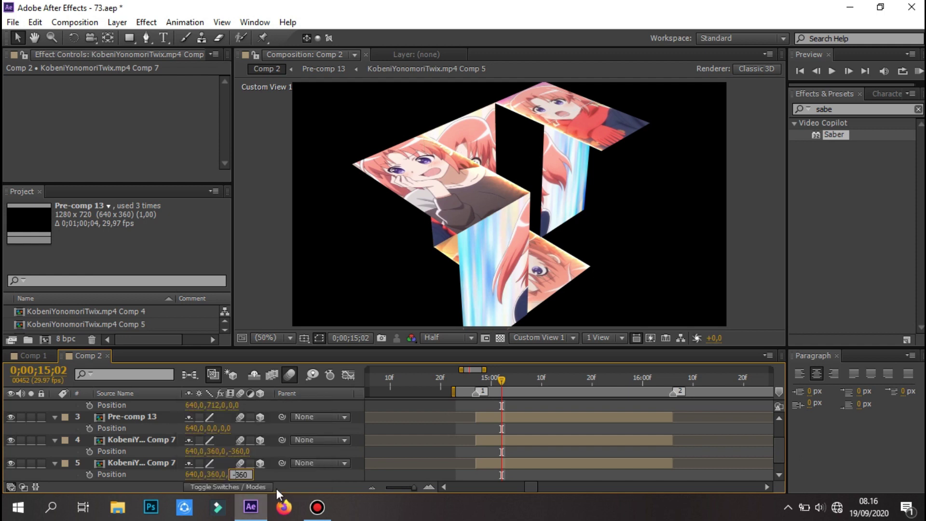
key(ctrl+d)
click(240, 474)
- Commit the sixth panel's Z of -360 and view the scene from Custom View 2
text(-360)
click(738, 247)
click(541, 338)
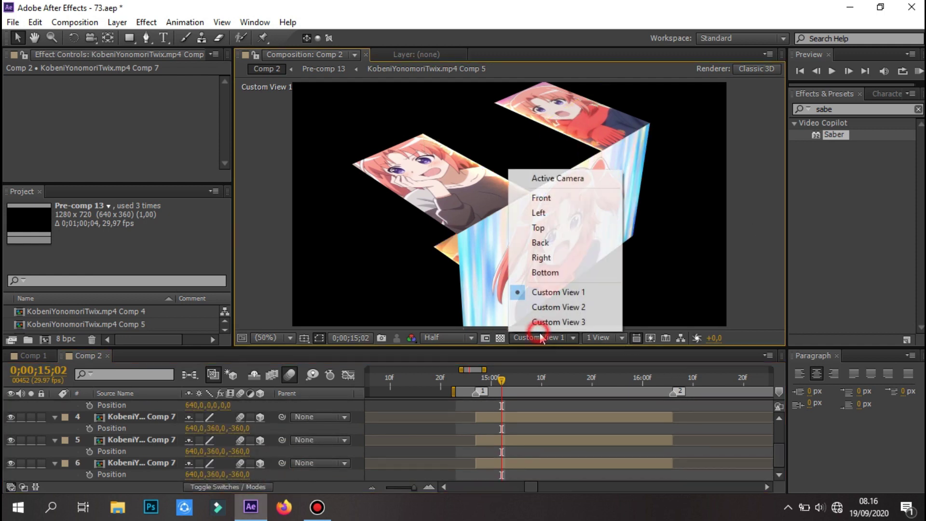
click(542, 311)
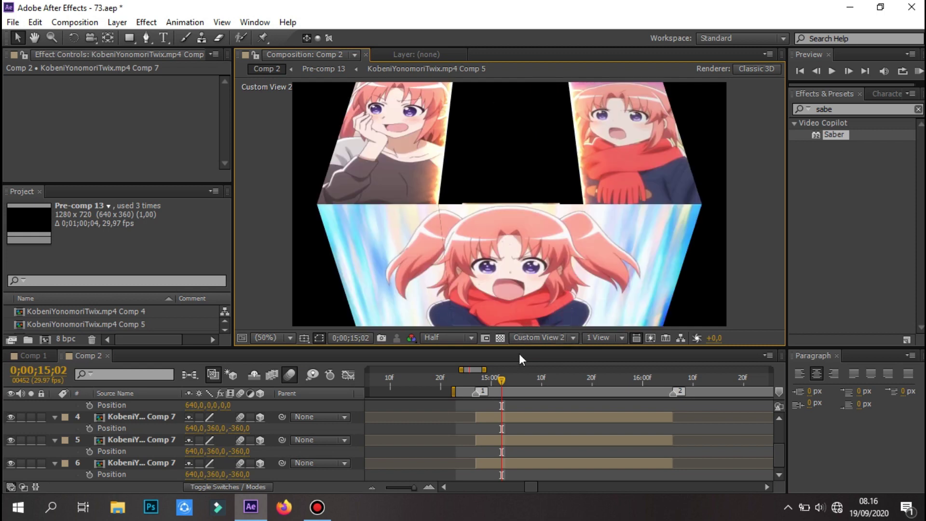
scroll(523, 276, down, 1)
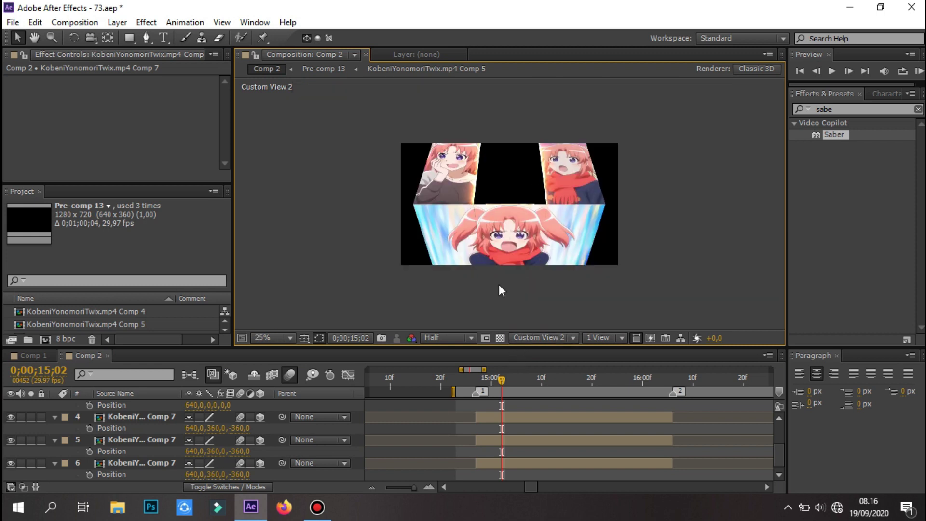
scroll(499, 285, up, 1)
- Check Custom View 3 fitted up to 100%, then return to Active Camera
click(531, 338)
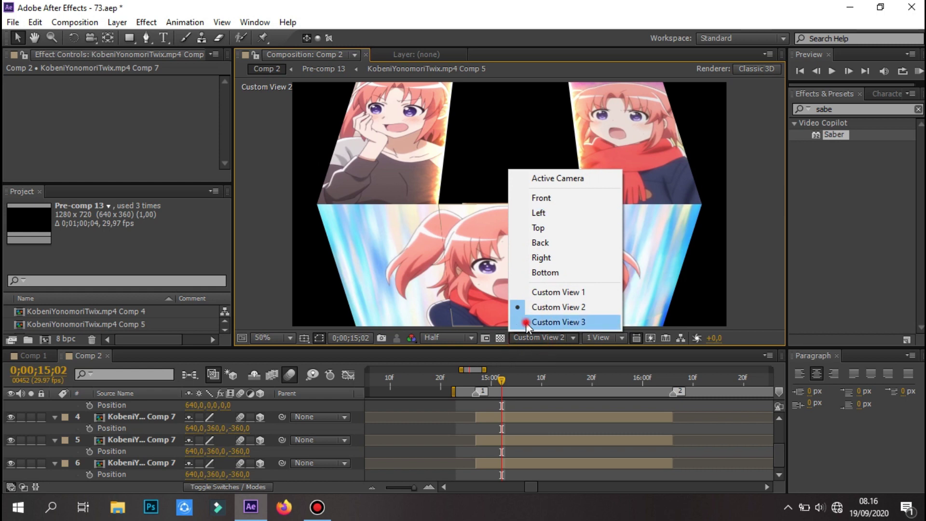
click(540, 322)
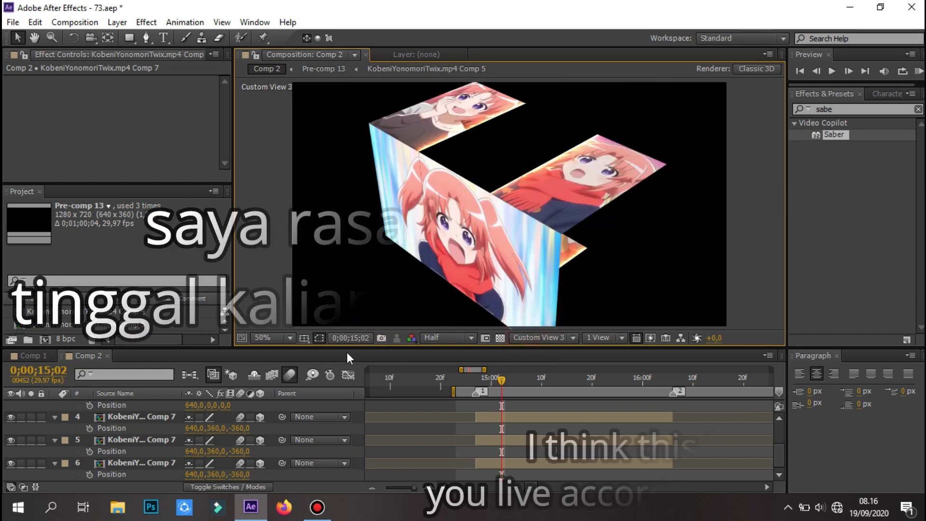
click(290, 338)
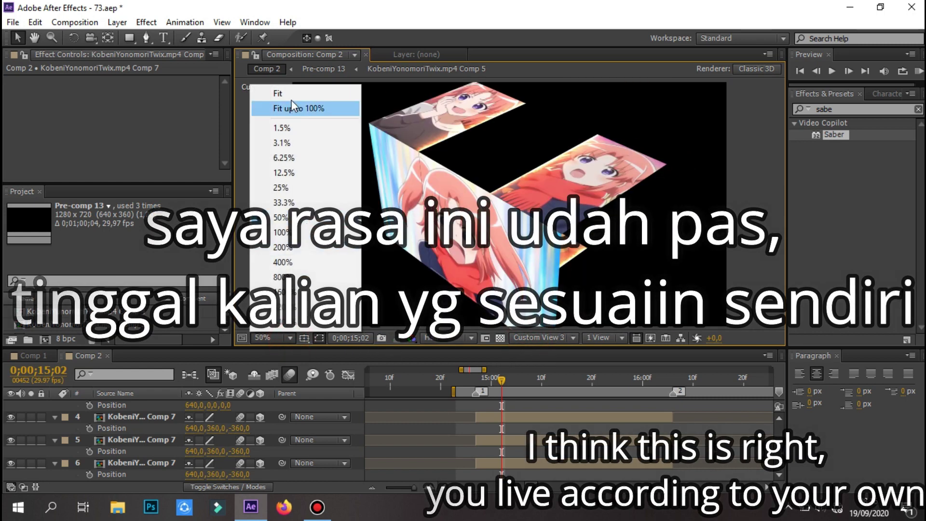
click(295, 108)
click(539, 340)
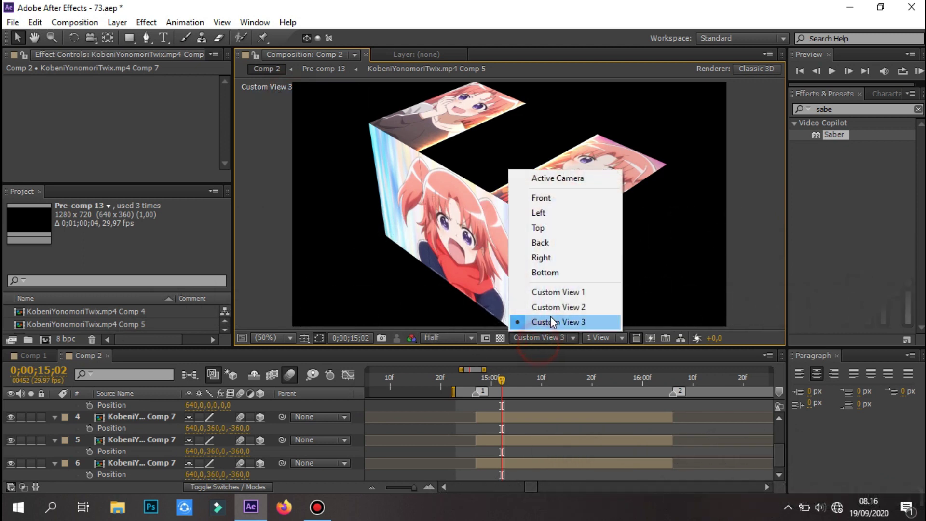
click(558, 182)
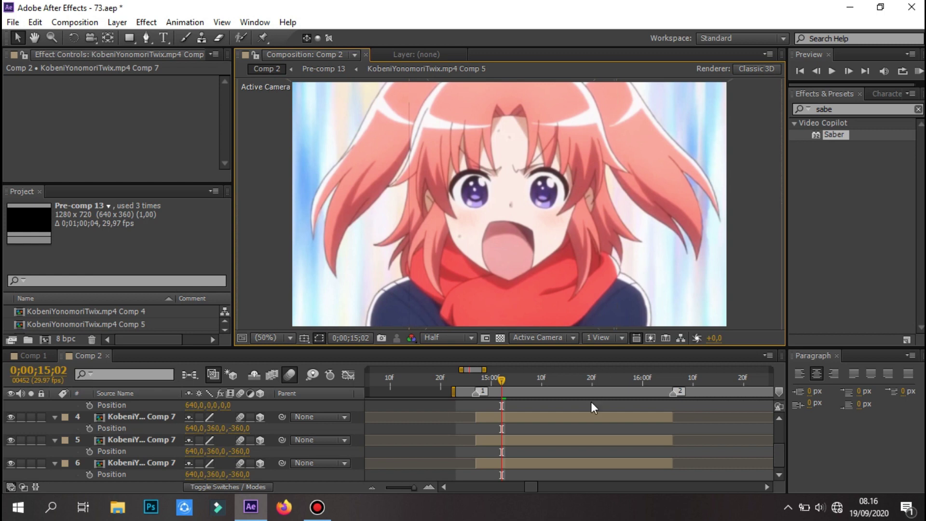
- Add a new Null Object layer to the composition
key(p)
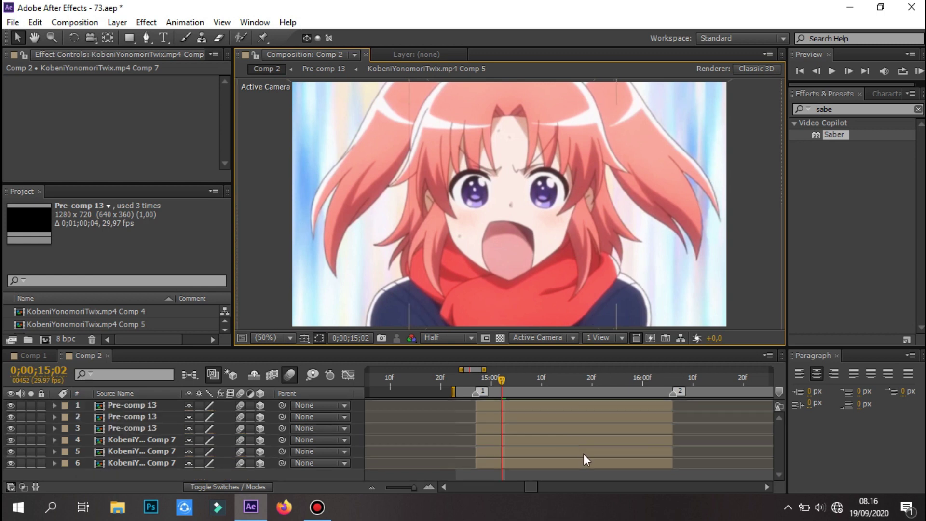
right_click(54, 475)
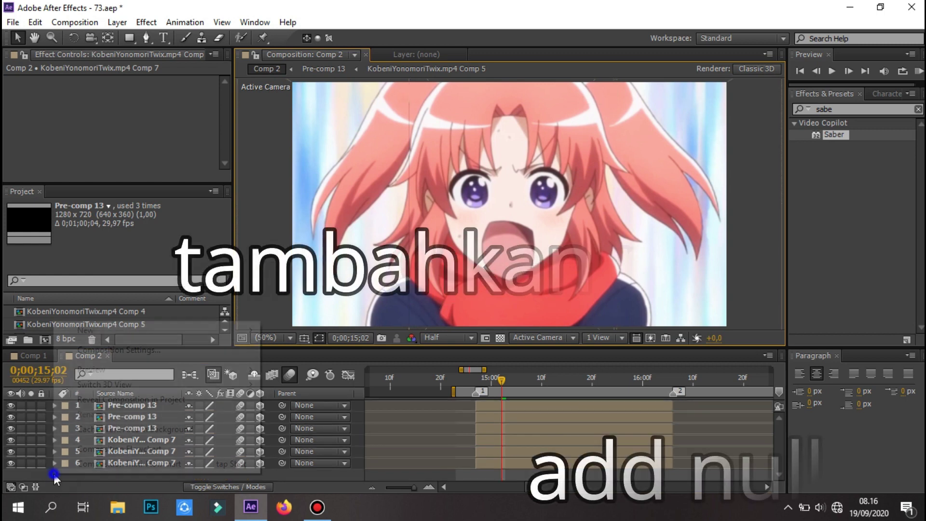
mouse_move(202, 340)
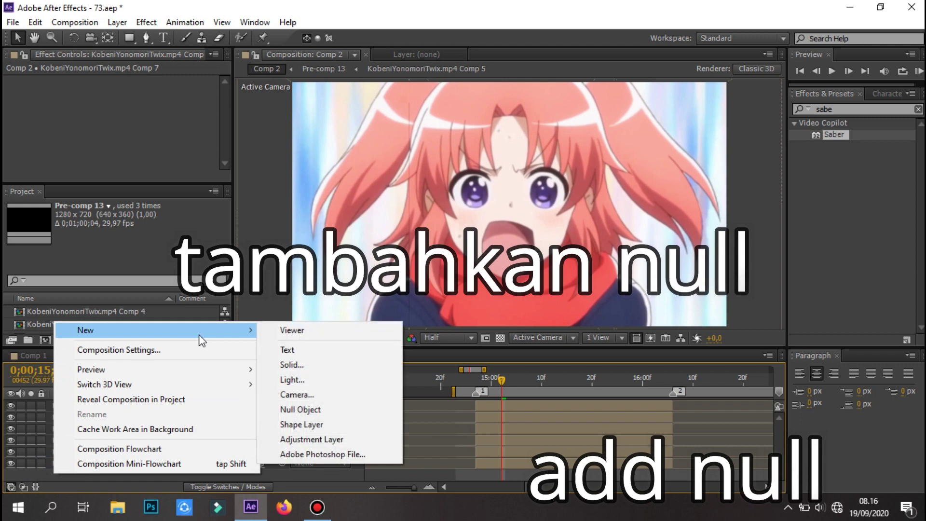
click(305, 413)
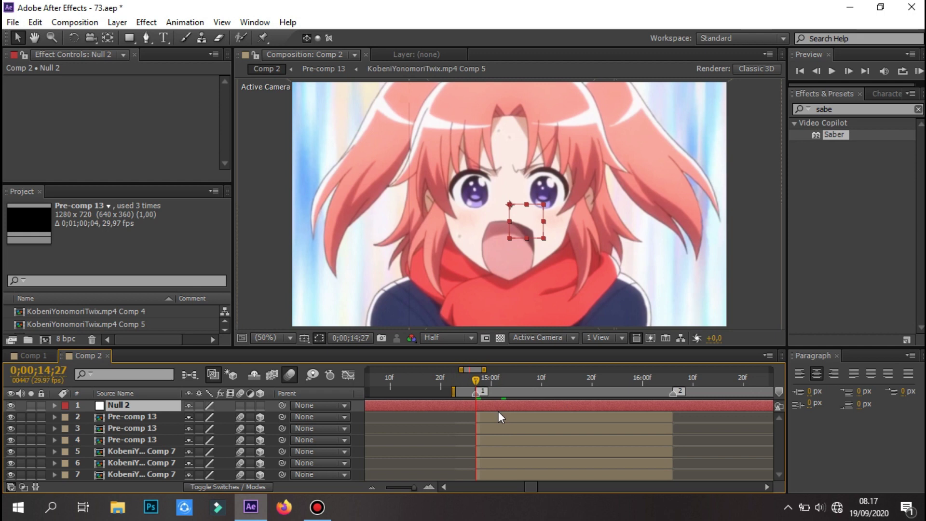
- Trim Null 2 to start at the playhead and end at 0;00;16;06
key(alt+bracketleft)
click(438, 417)
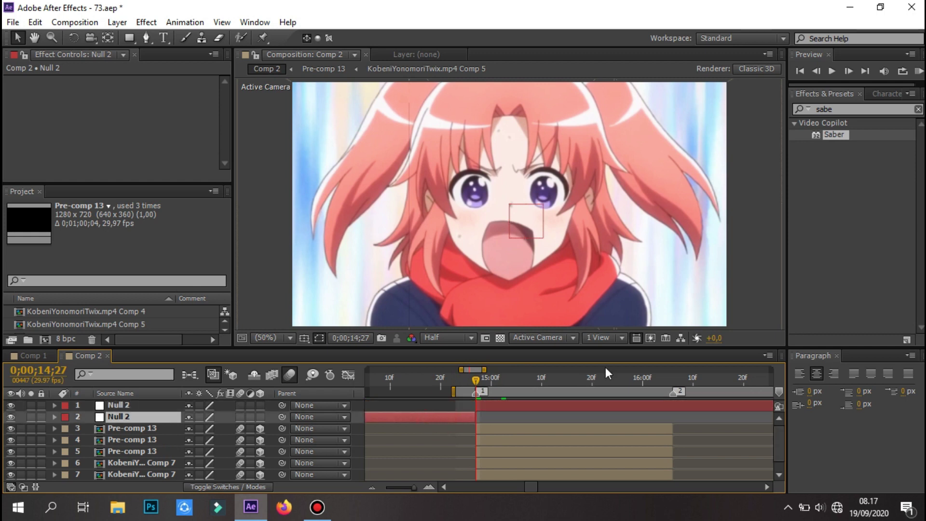
click(671, 382)
click(680, 404)
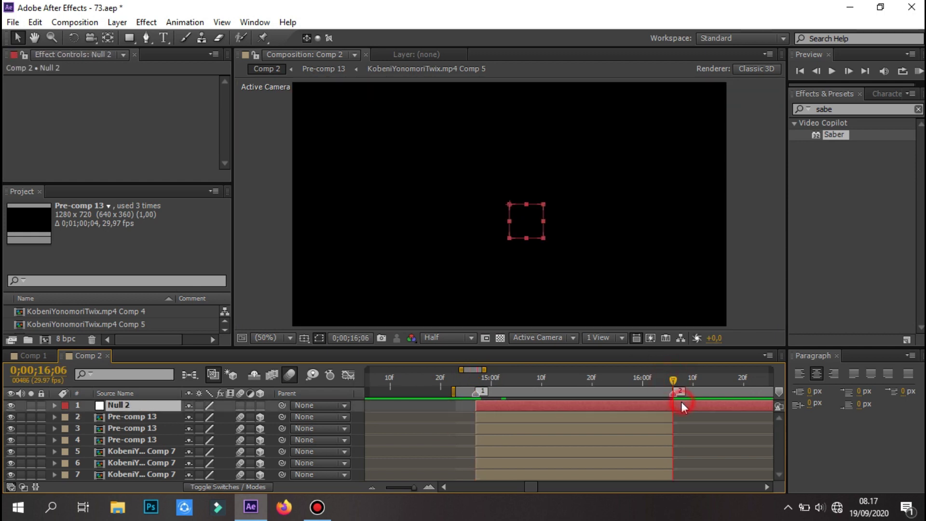
key(ctrl+shift+d)
key(Delete)
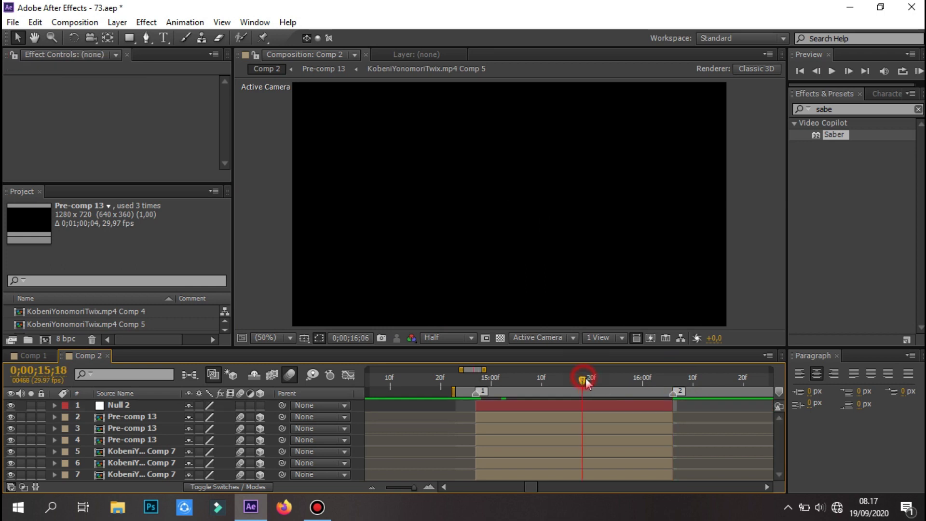
- Parent panel layers 2–7 to Null 2, then select Null 2 at 0;00;14;27
key(ctrl+a)
ctrl+click(555, 410)
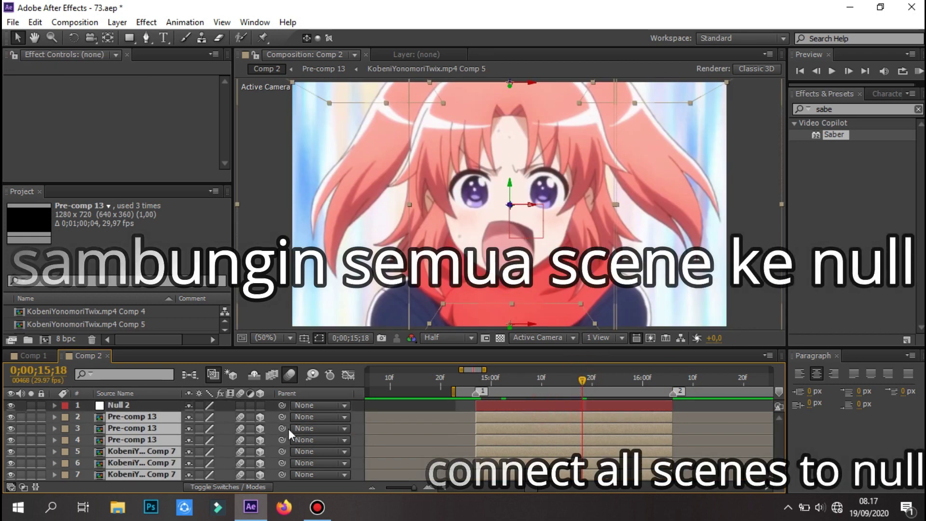
drag(282, 417, 306, 404)
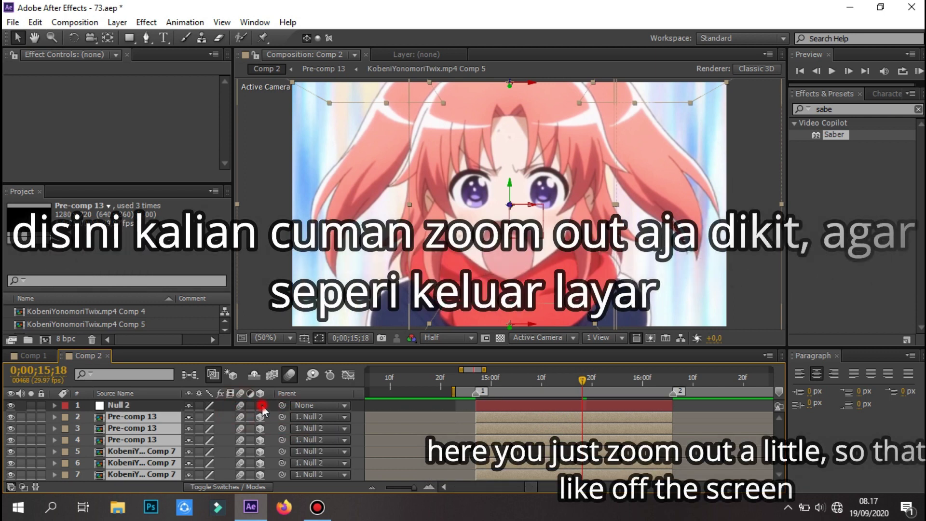
click(499, 409)
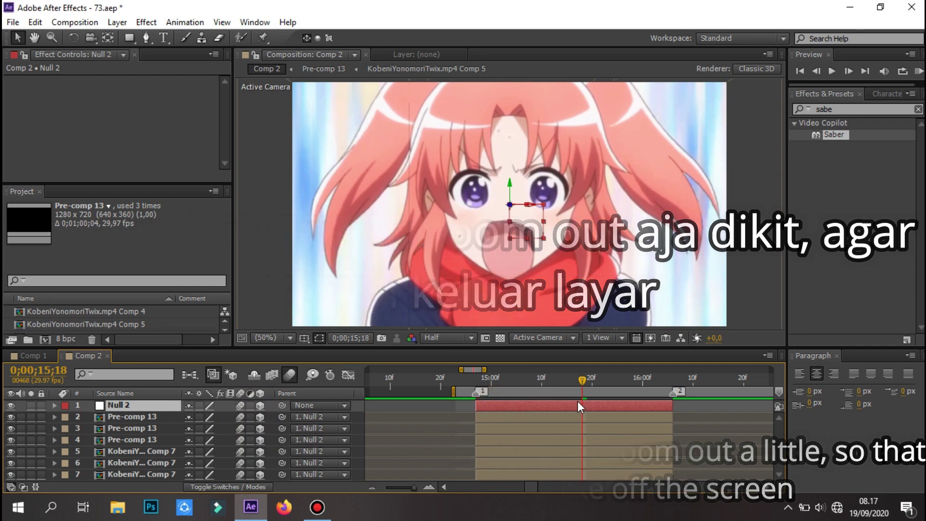
click(478, 380)
- Keyframe Null 2's Position, animating its Z depth outward for a zoom-out
key(p)
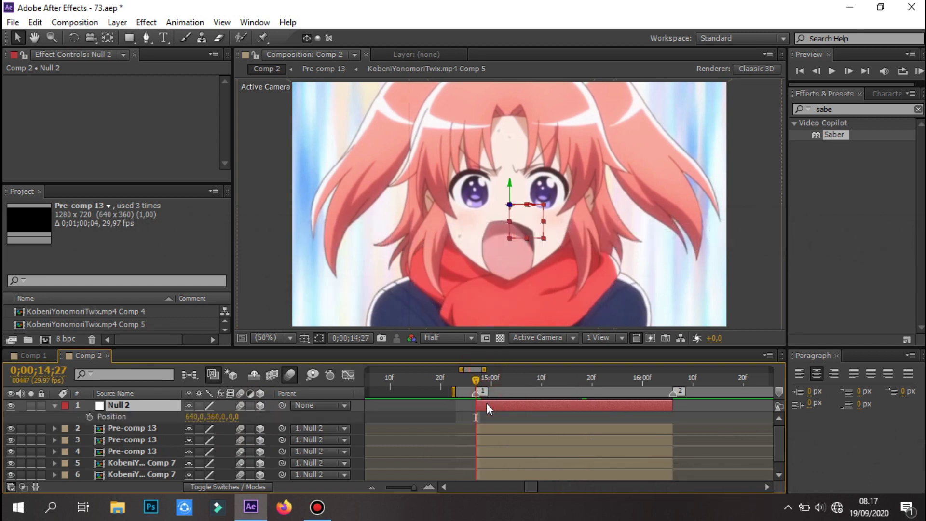
click(87, 417)
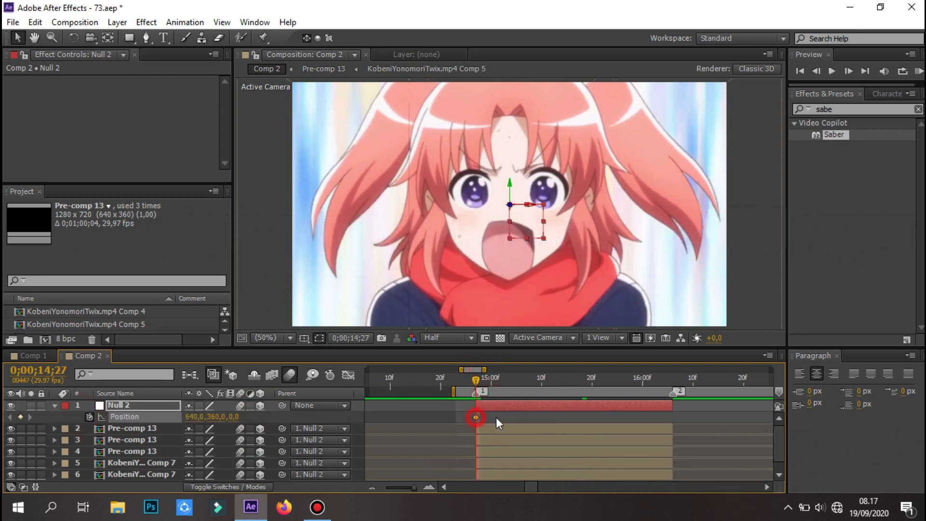
drag(234, 417, 17, 497)
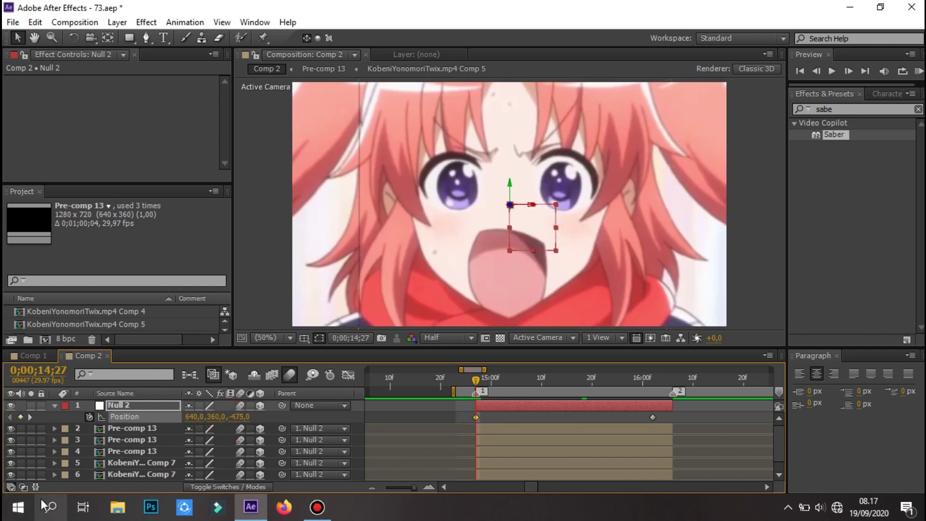
drag(238, 417, 185, 435)
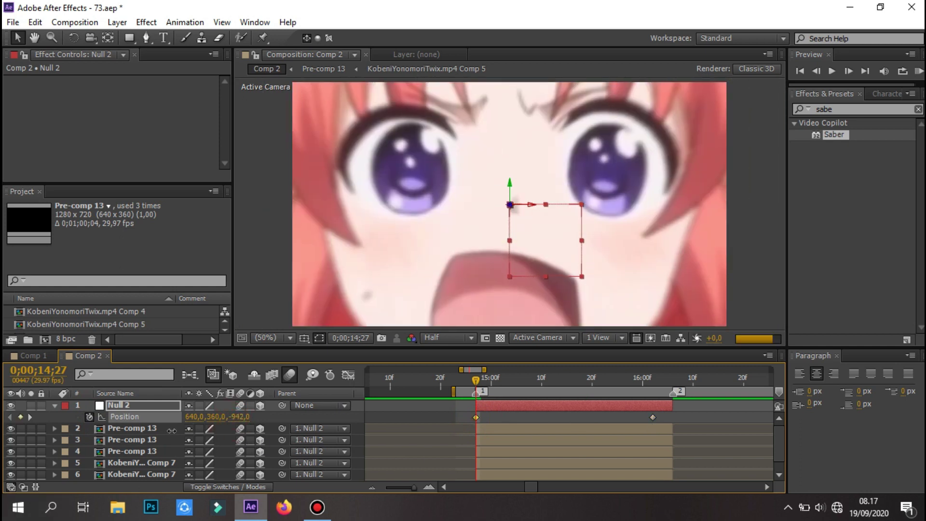
drag(654, 418, 664, 418)
click(662, 382)
drag(691, 324, 350, 453)
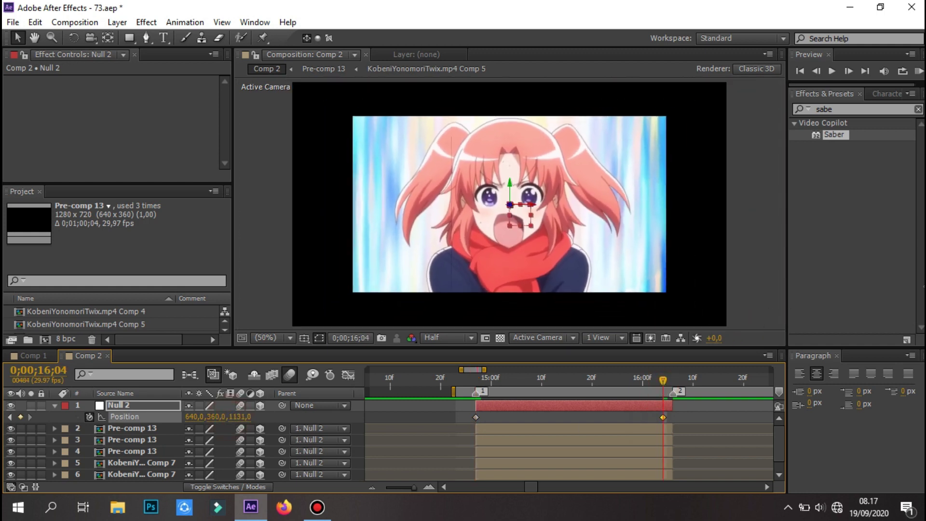
drag(241, 417, 458, 431)
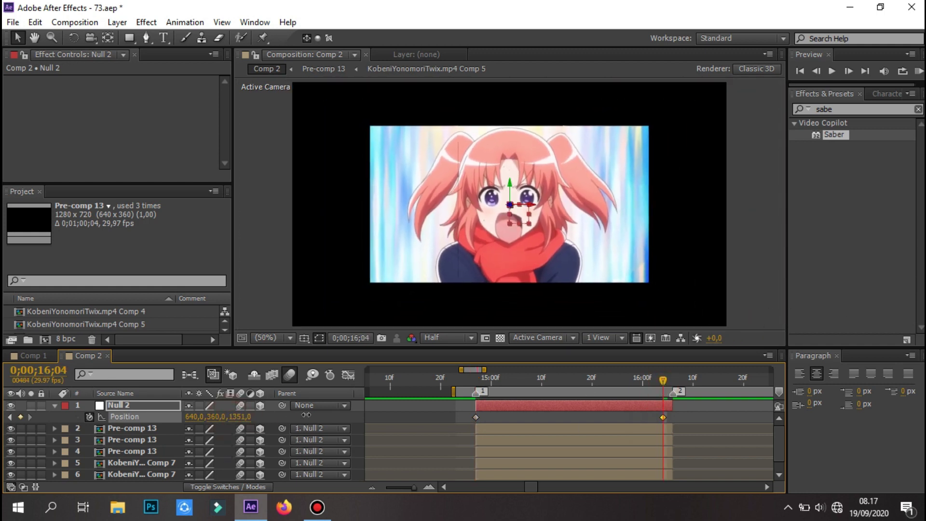
- Apply Easy Ease to both Position keyframes, soften the speed curve's end, and preview
mouse_move(662, 418)
mouse_down()
mouse_move(673, 418)
mouse_move(473, 447)
mouse_move(480, 456)
mouse_up()
key(F9)
click(356, 375)
click(674, 454)
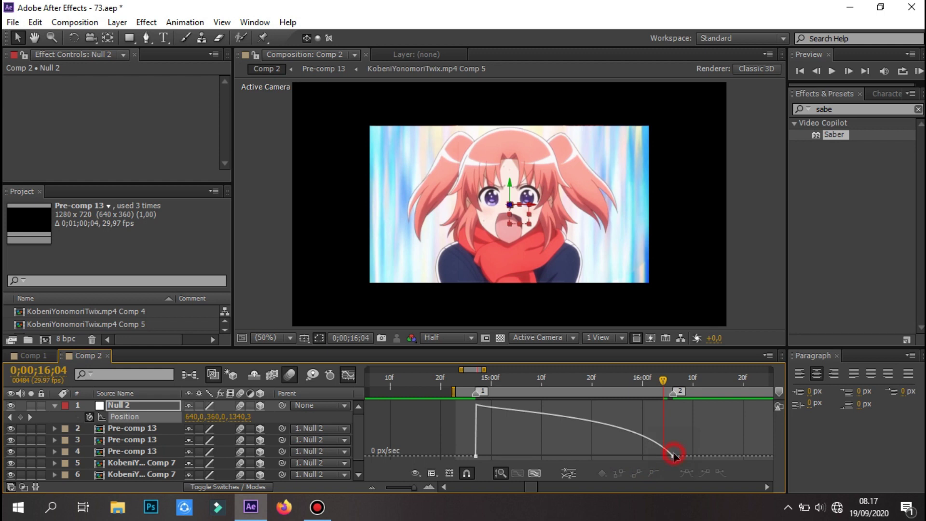
drag(640, 459, 520, 458)
click(347, 375)
click(919, 70)
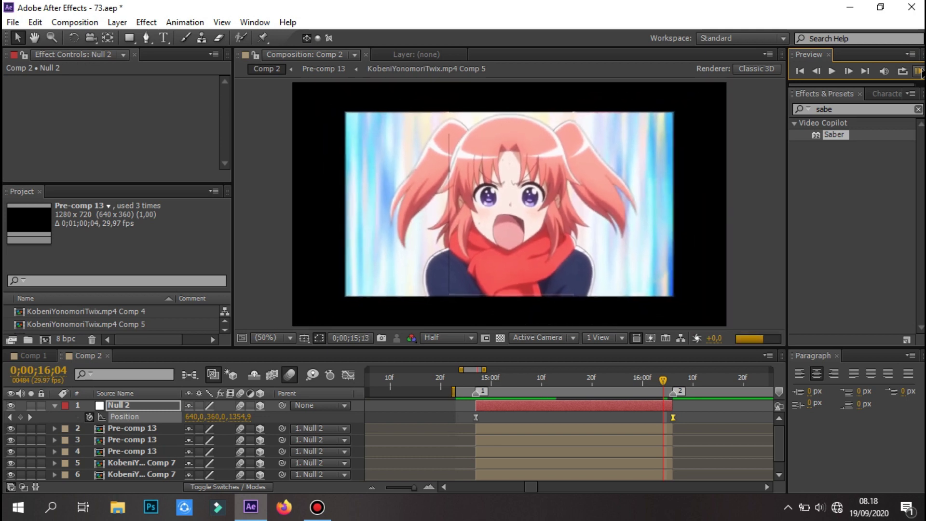
- Lower preview resolution to Quarter and preview from 0;00;14;27
click(470, 338)
click(471, 337)
click(451, 419)
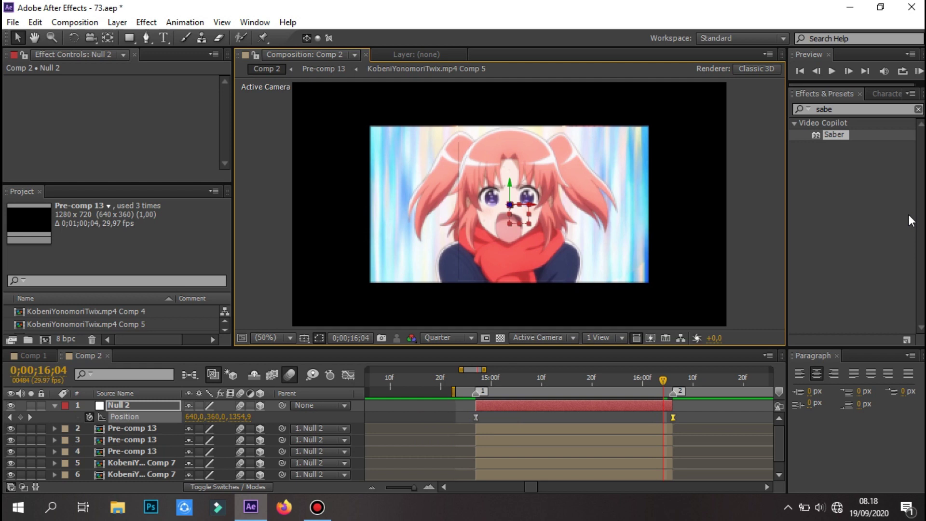
click(918, 73)
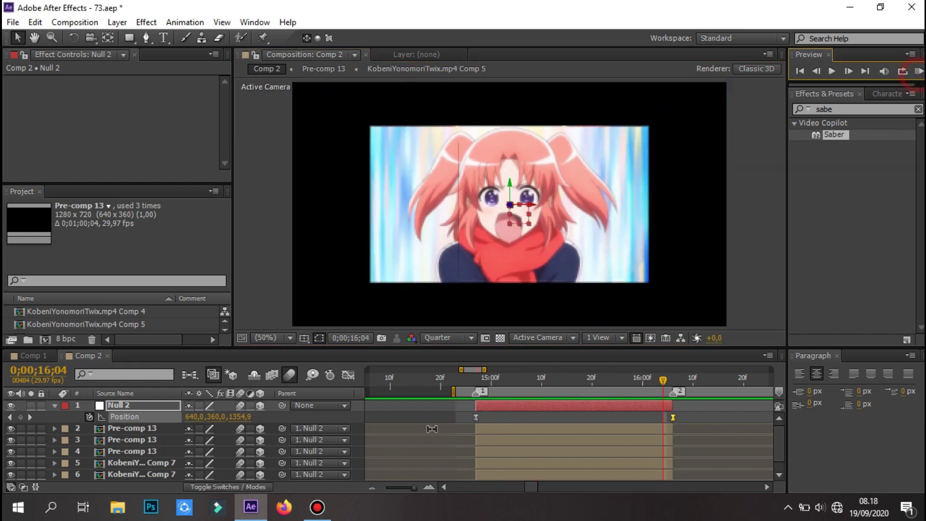
click(476, 382)
click(918, 72)
click(343, 419)
- Set Null 2's starting Z depth to 294 and preview the revised zoom
mouse_move(237, 418)
mouse_down()
mouse_move(401, 436)
mouse_move(377, 433)
mouse_up()
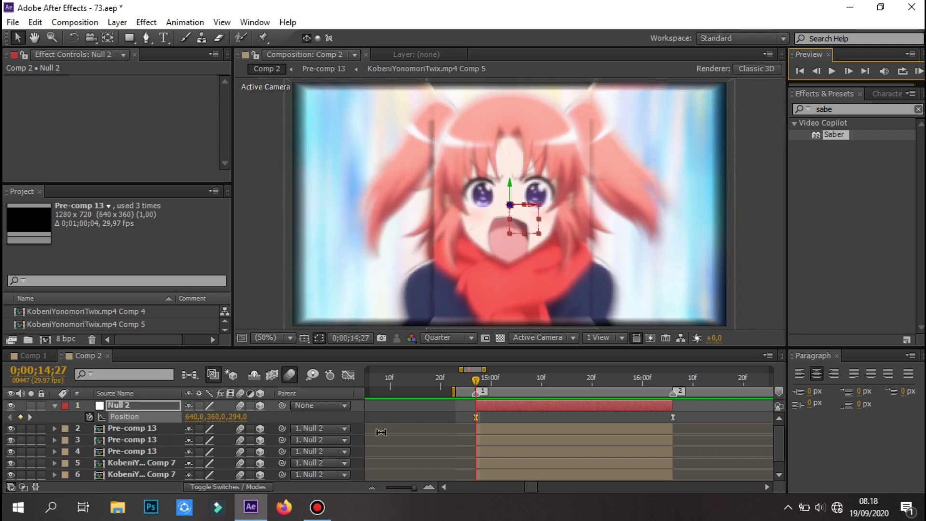
click(917, 70)
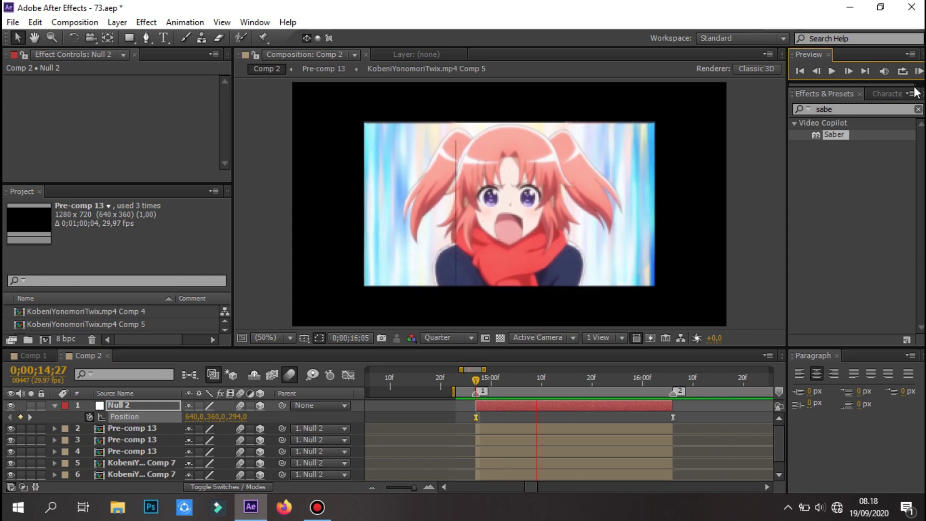
click(917, 74)
click(917, 73)
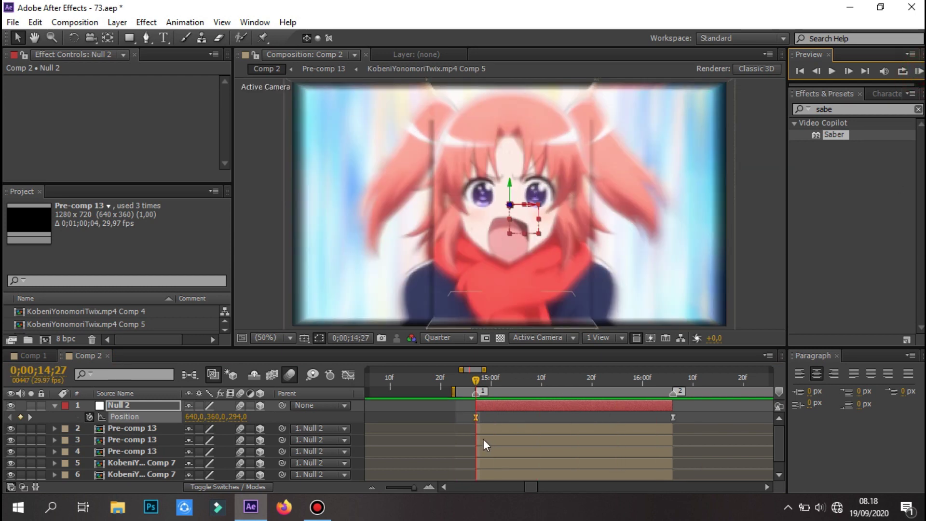
- Parent the Pre-comp 13 layer 2 to layer 5, the Comp 7 panel
scroll(495, 451, down, 1)
click(487, 463)
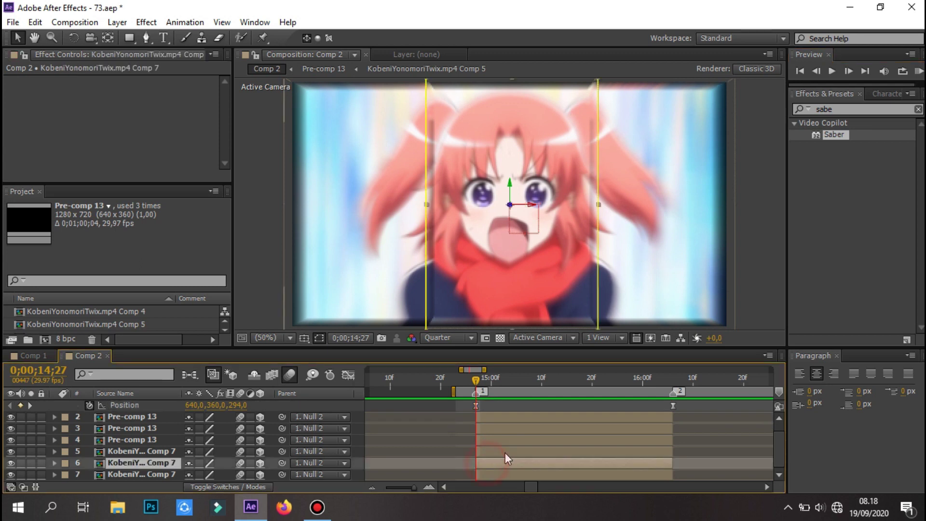
click(489, 472)
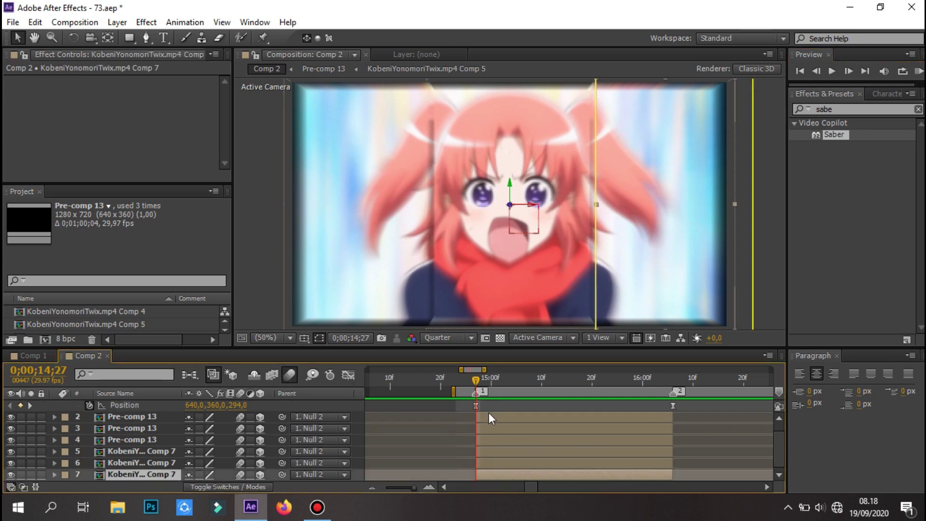
click(489, 416)
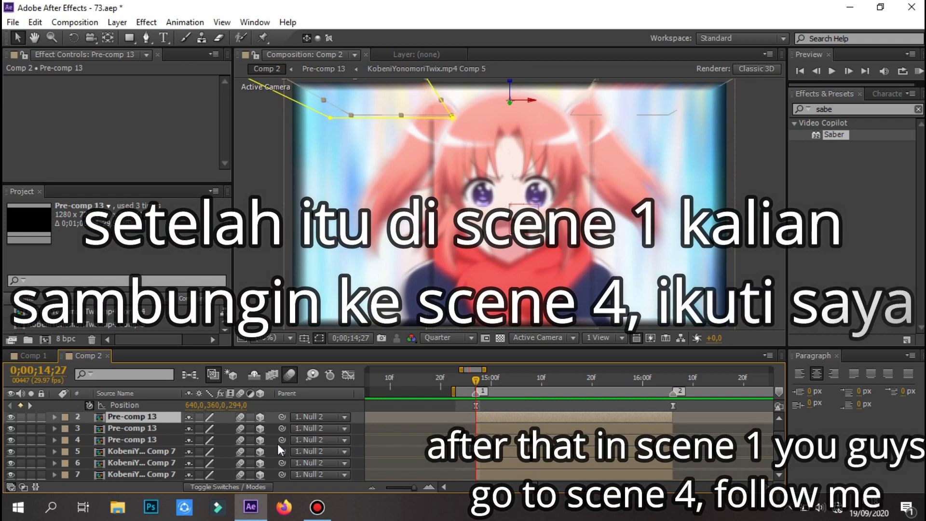
click(282, 418)
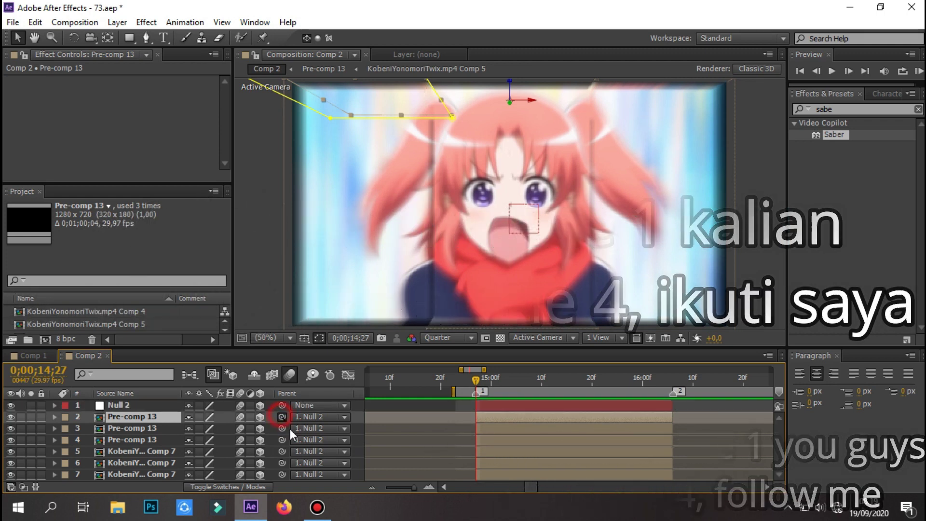
mouse_move(283, 421)
mouse_down()
mouse_move(466, 444)
mouse_move(164, 450)
mouse_up()
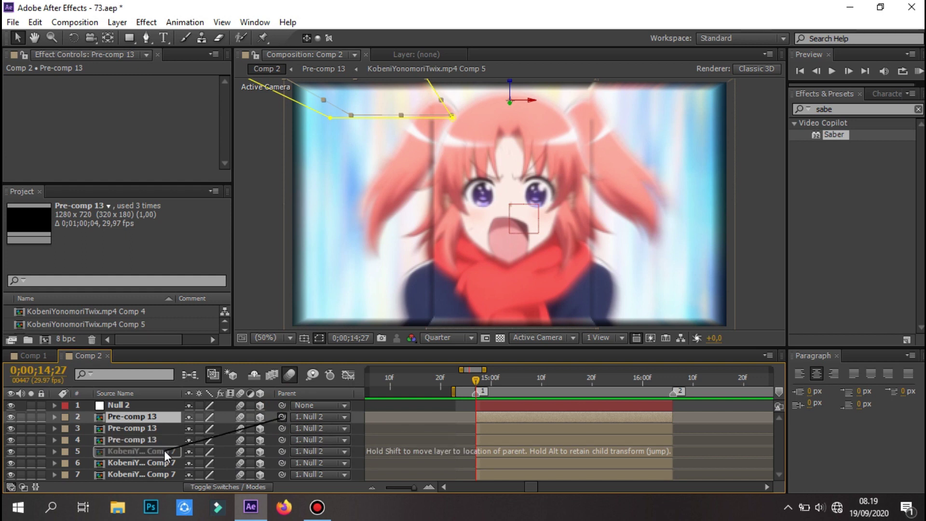
drag(164, 451, 164, 450)
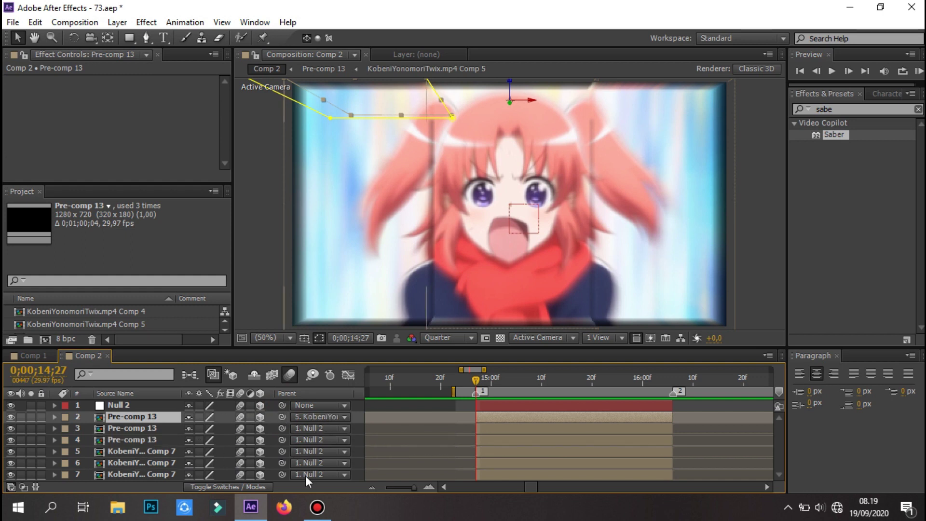
click(483, 456)
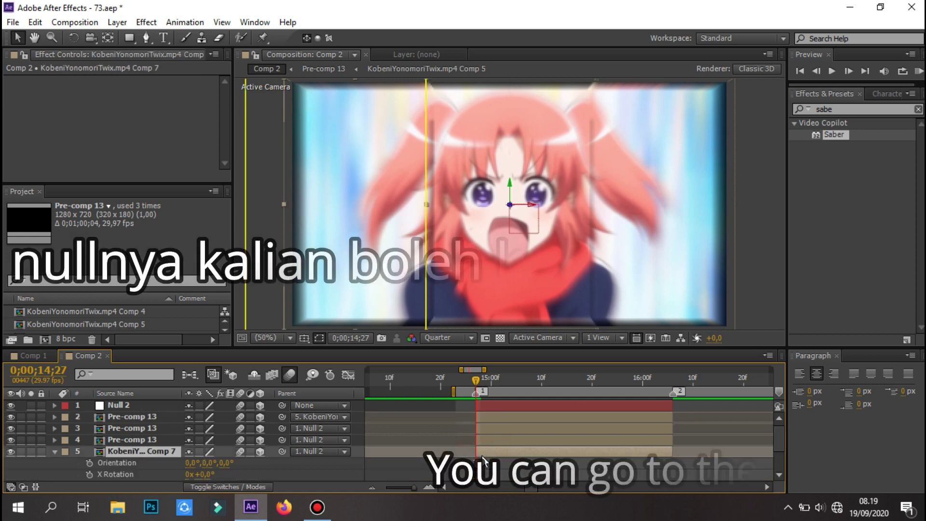
- Shift Null 2's Position animation later in time
ctrl+click(503, 410)
key(p)
drag(520, 406, 704, 432)
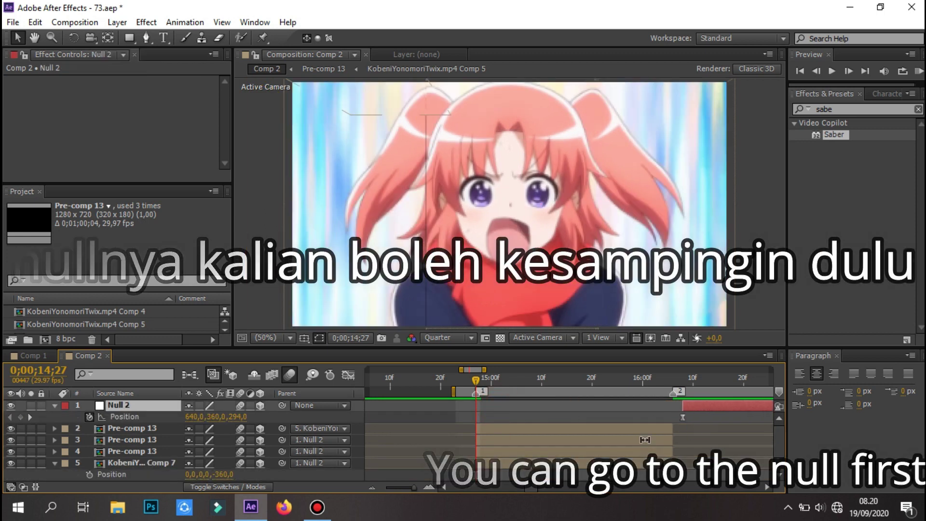
scroll(627, 436, down, 1)
- Keyframe layer 5's X Rotation from 0° at 14;27 to 90°
click(512, 443)
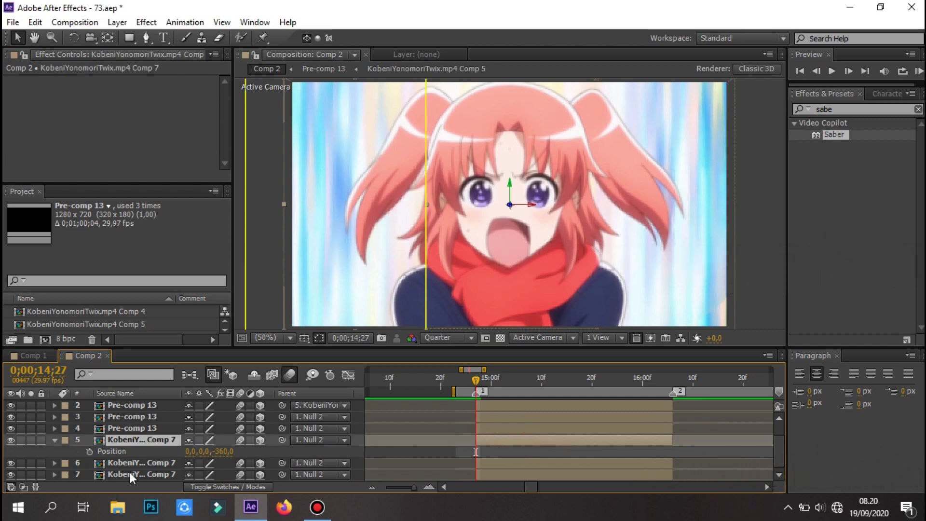
key(r)
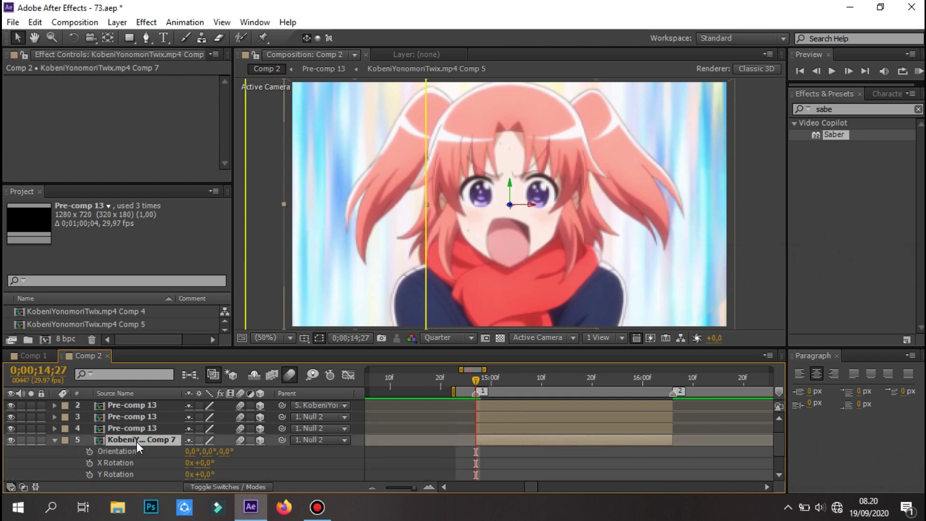
scroll(93, 467, down, 1)
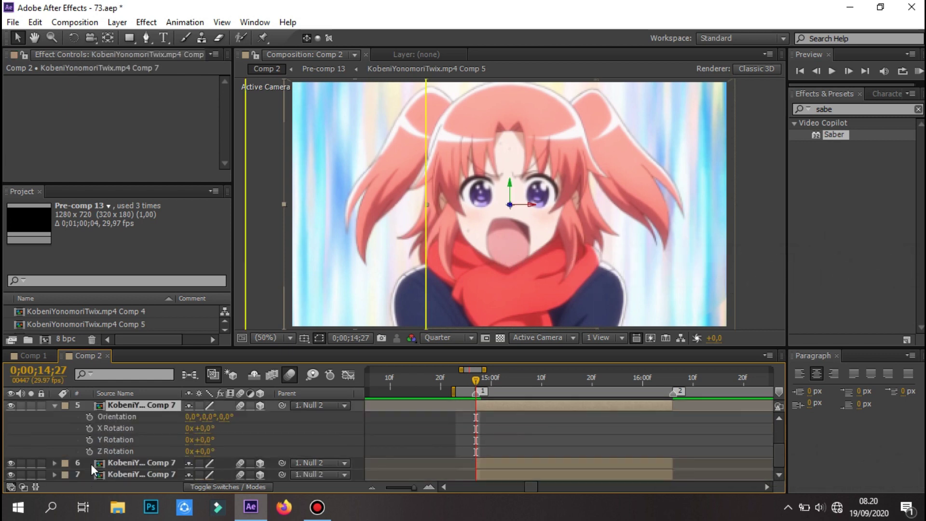
click(89, 428)
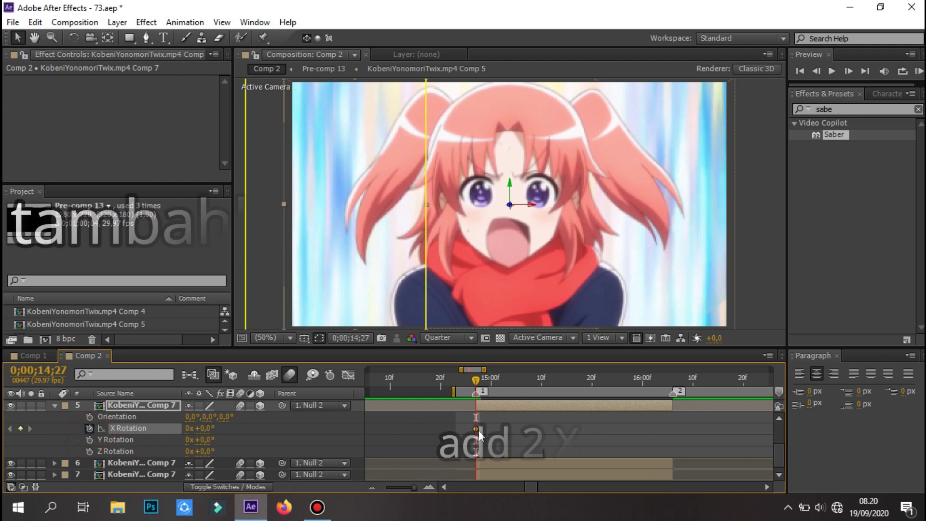
click(537, 378)
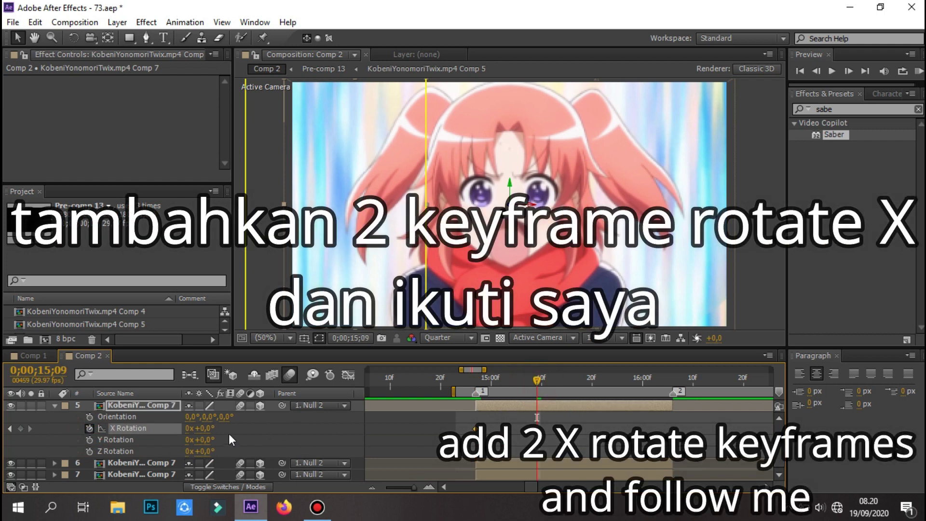
mouse_move(204, 429)
mouse_down()
mouse_move(287, 436)
mouse_move(144, 453)
mouse_up()
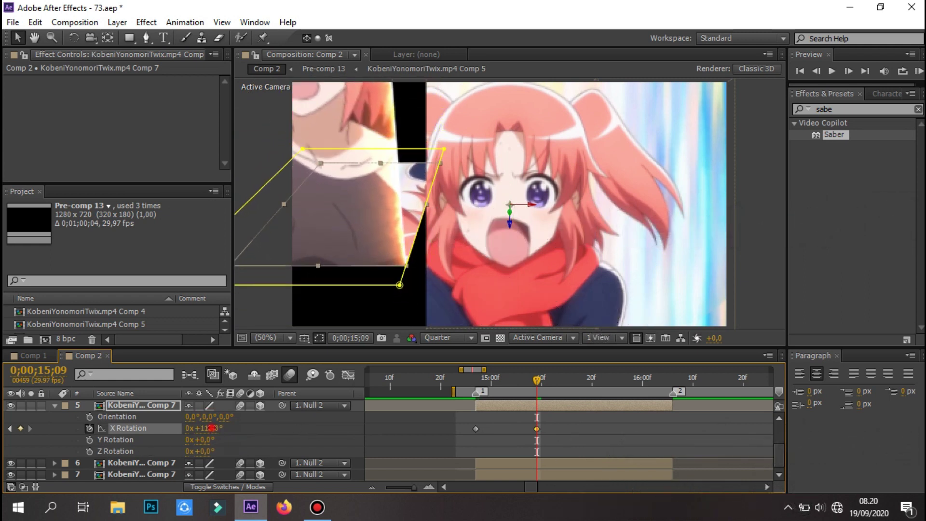
key(Return)
click(175, 407)
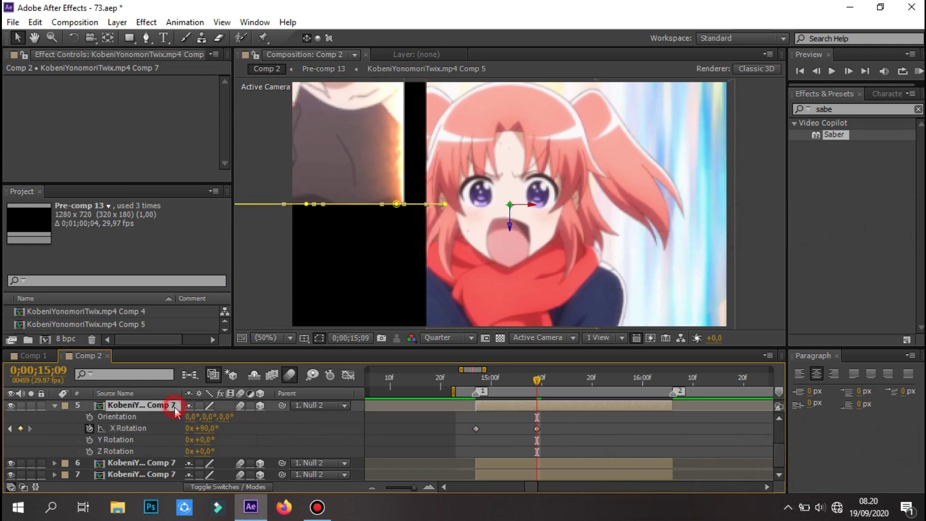
- Move the 90° X Rotation keyframe to 0;00;15;07
scroll(185, 415, up, 3)
click(849, 71)
click(849, 71)
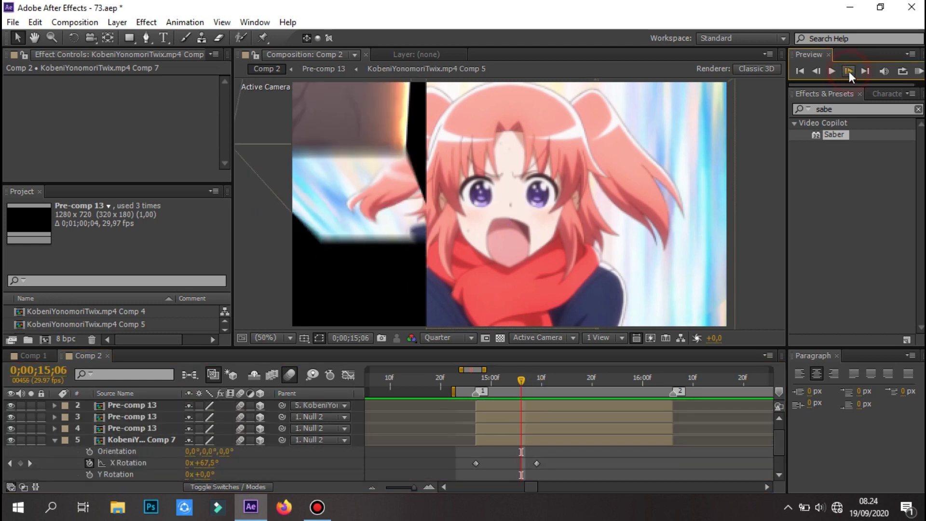
click(849, 71)
drag(536, 464, 527, 463)
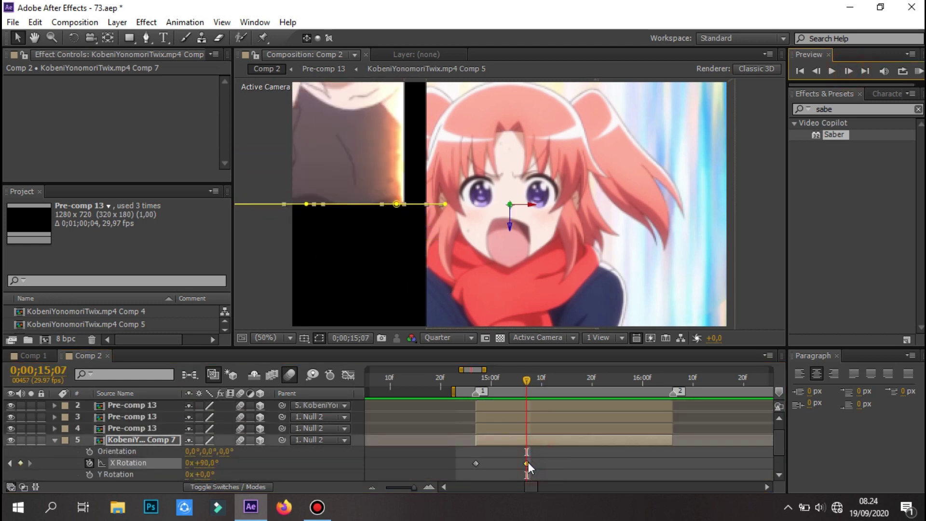
click(528, 441)
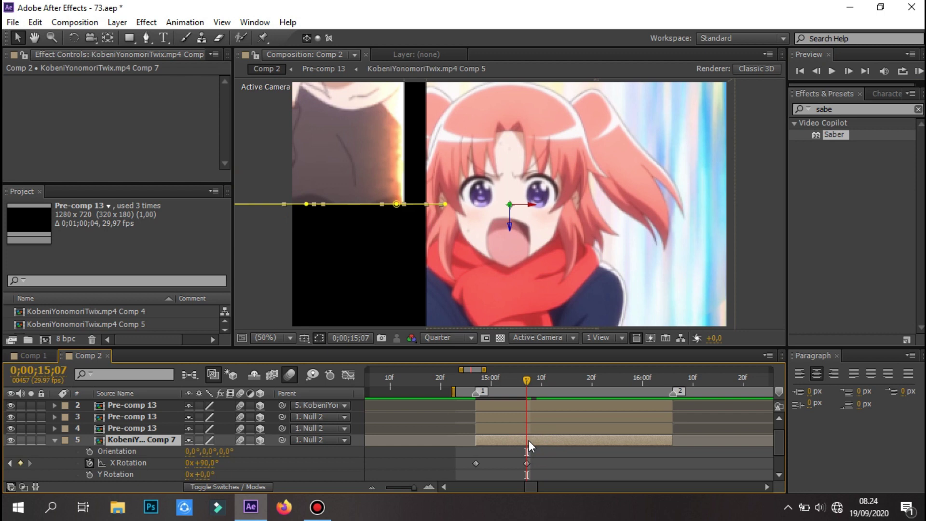
- Move layer 5's Position keyframe to 14;27 and key its Y at 360
key(r)
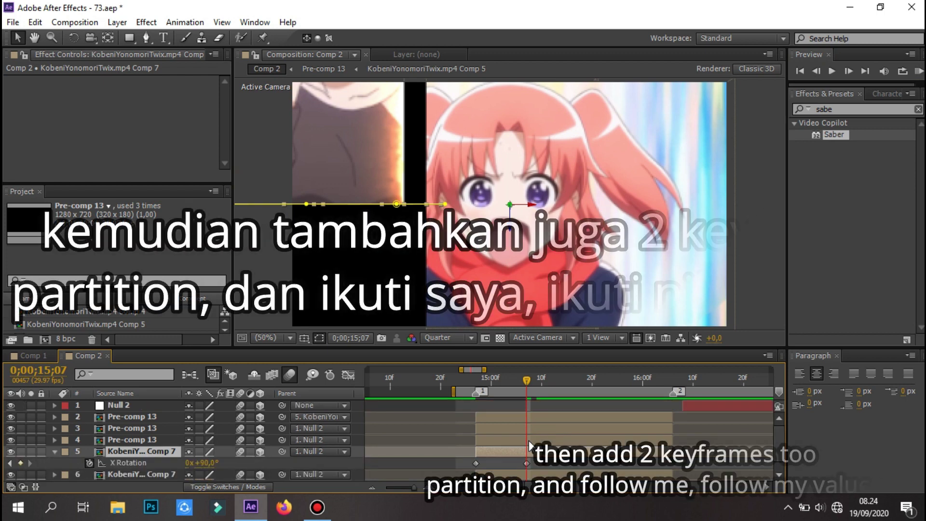
key(u)
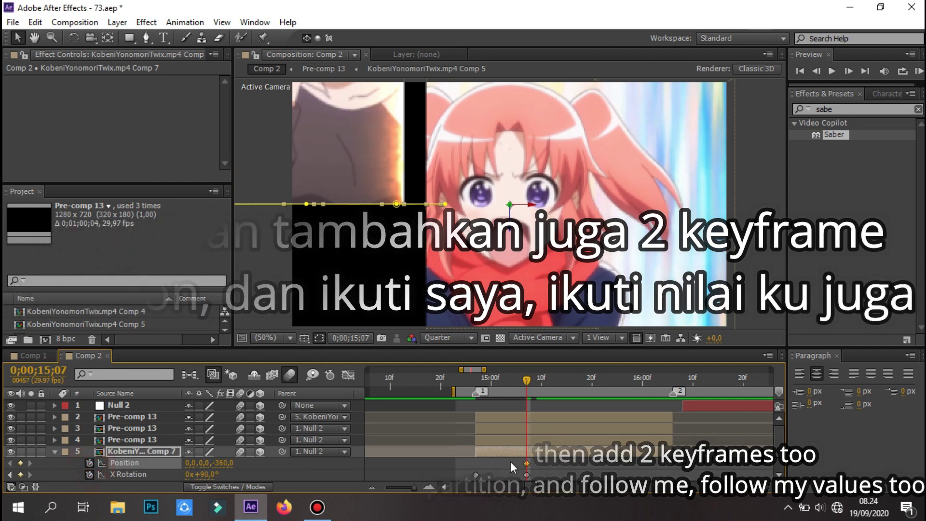
click(528, 464)
drag(527, 463, 472, 463)
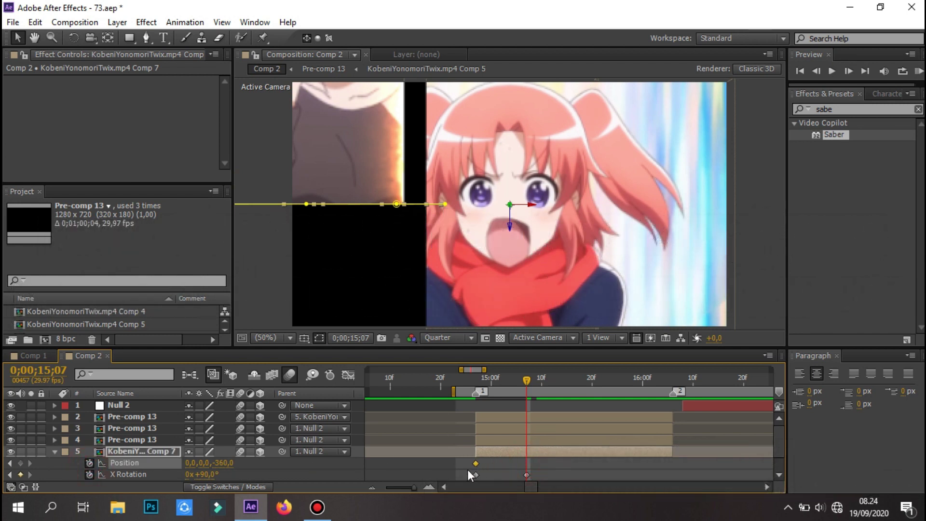
text(360)
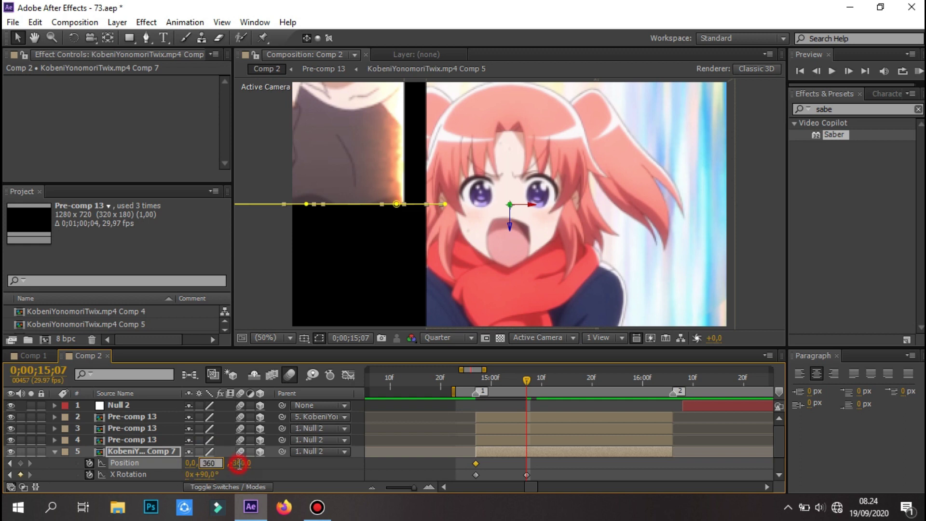
click(239, 463)
key(Return)
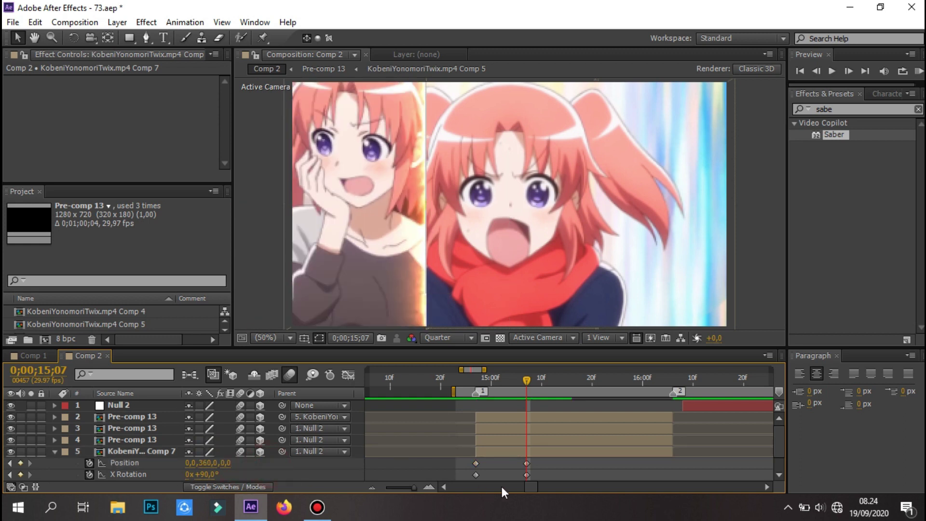
- Preview the panel folding animation
scroll(536, 459, down, 2)
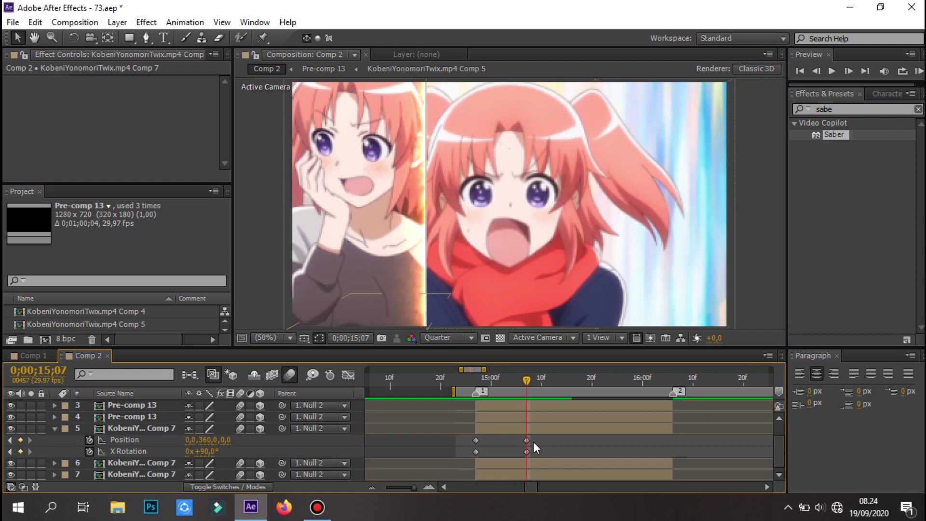
click(918, 72)
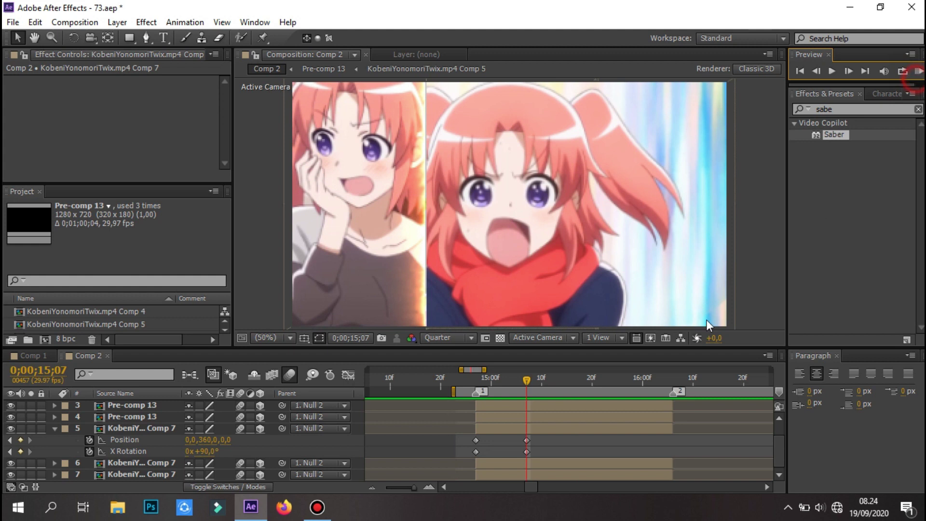
click(538, 416)
- Parent layer 4 (Pre-comp 13) to layer 6 and key layer 6's X Rotation at 0°
mouse_move(282, 416)
mouse_down()
mouse_move(304, 461)
mouse_move(320, 459)
mouse_up()
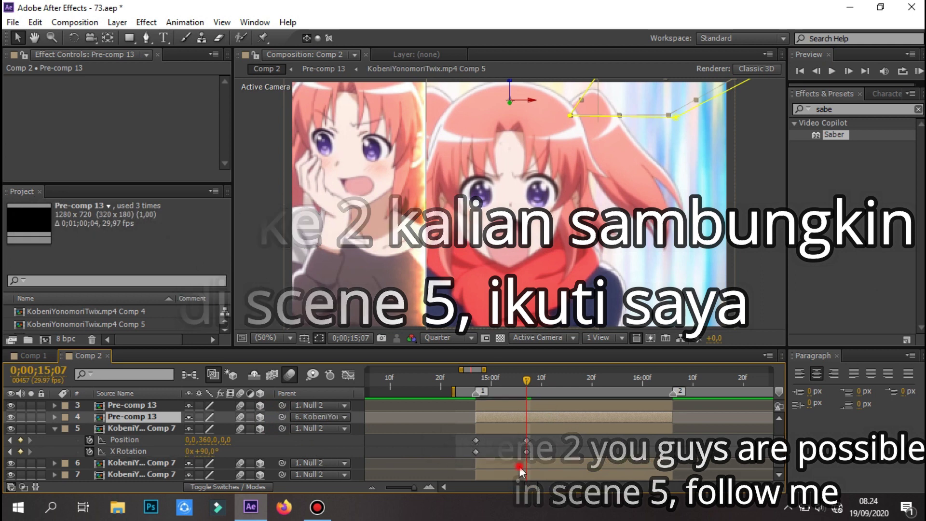
click(516, 466)
key(r)
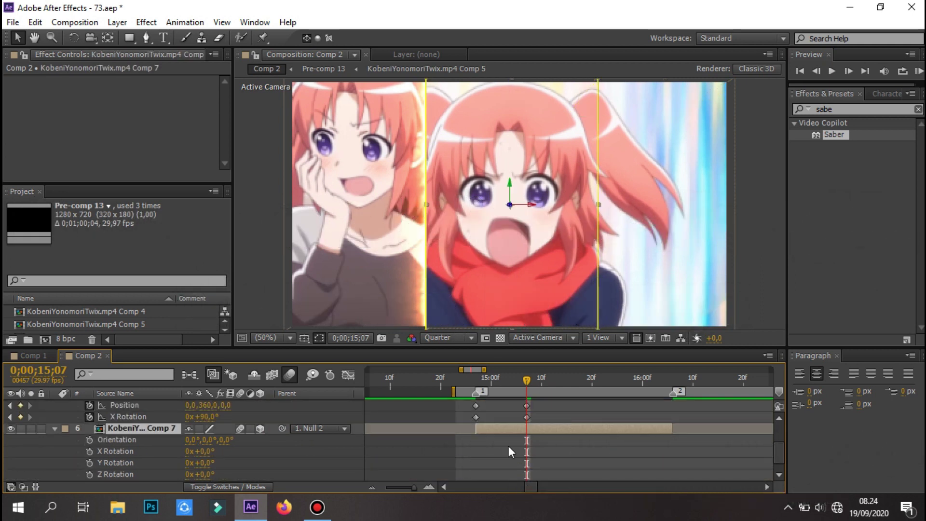
click(89, 451)
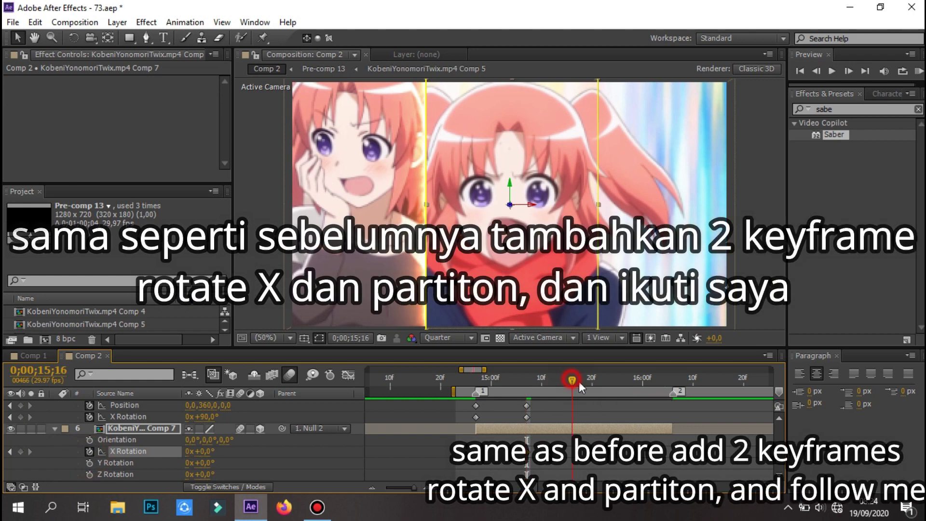
- Move the current time to around 15;18, then undo an accidental X Rotation change on layer 6
drag(573, 385, 583, 383)
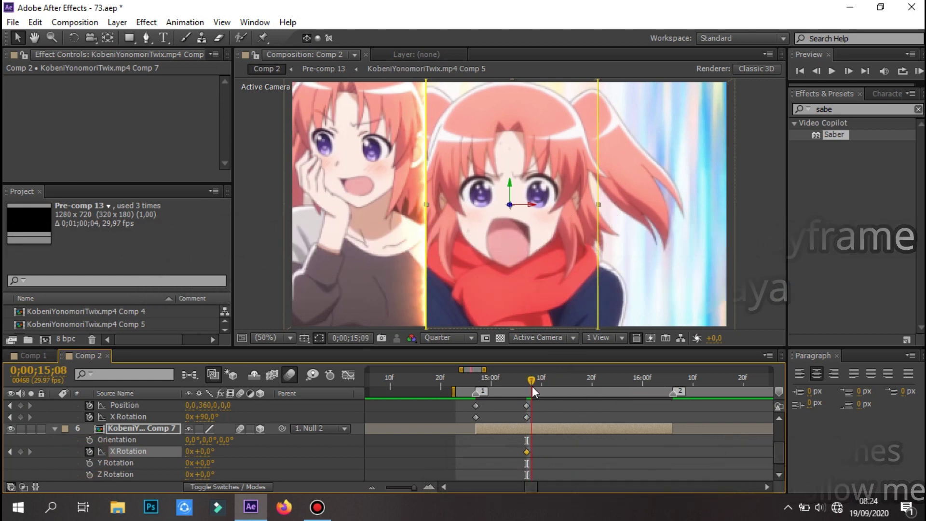
click(531, 386)
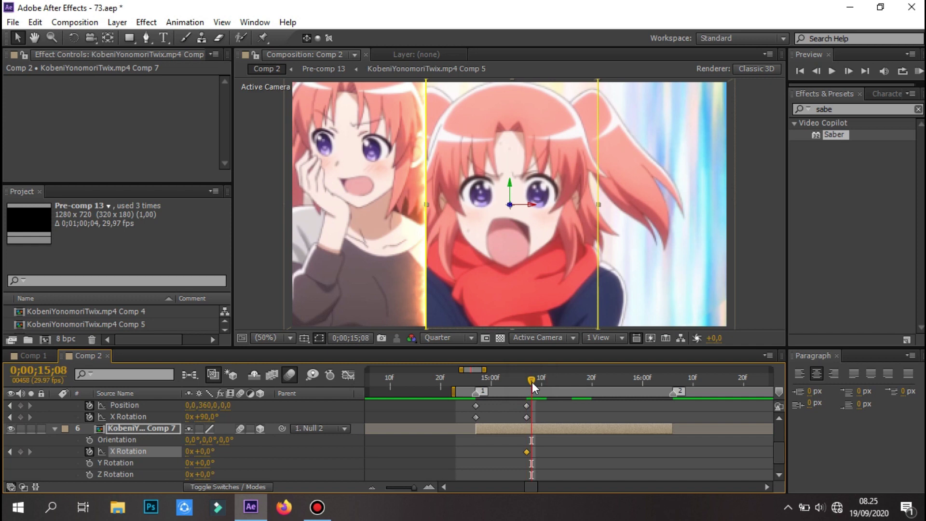
drag(537, 384, 556, 392)
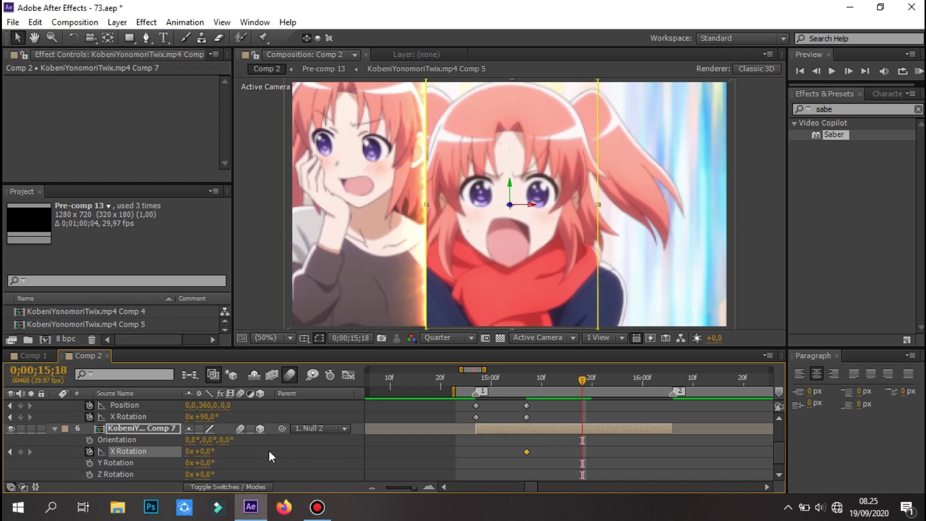
drag(212, 455, 248, 455)
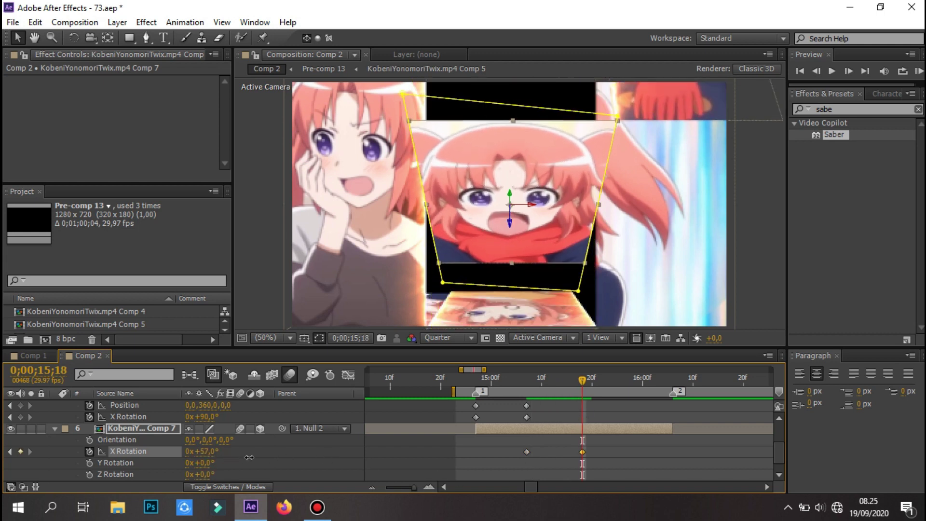
key(ctrl+z)
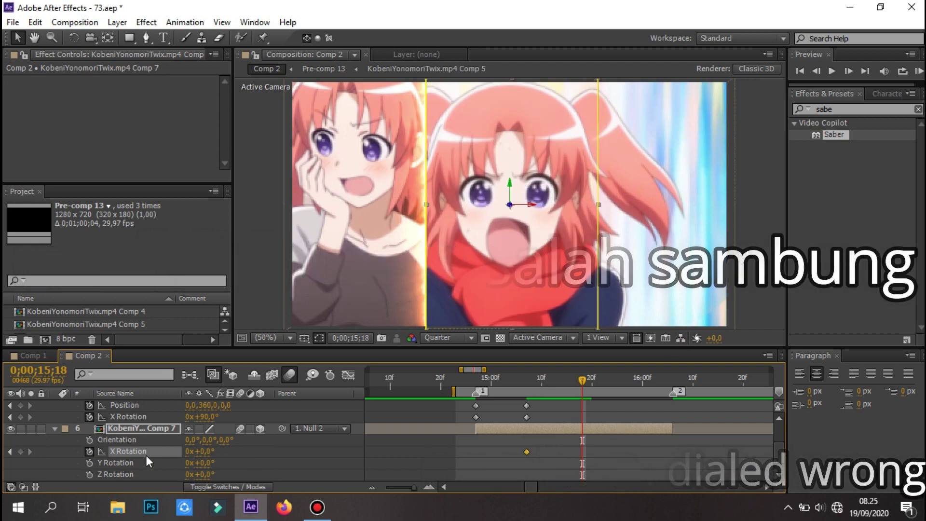
- Set layer 4's parent back to 1. Null 2
scroll(588, 456, up, 3)
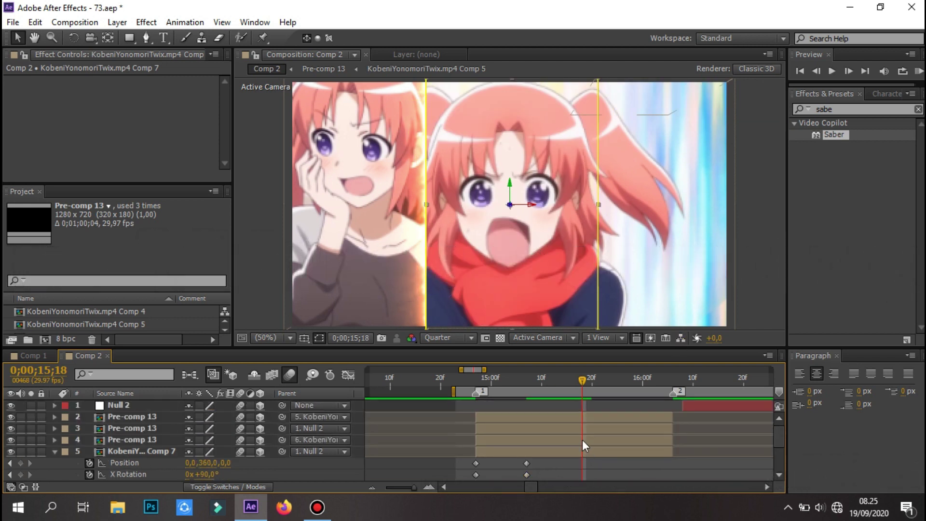
click(579, 429)
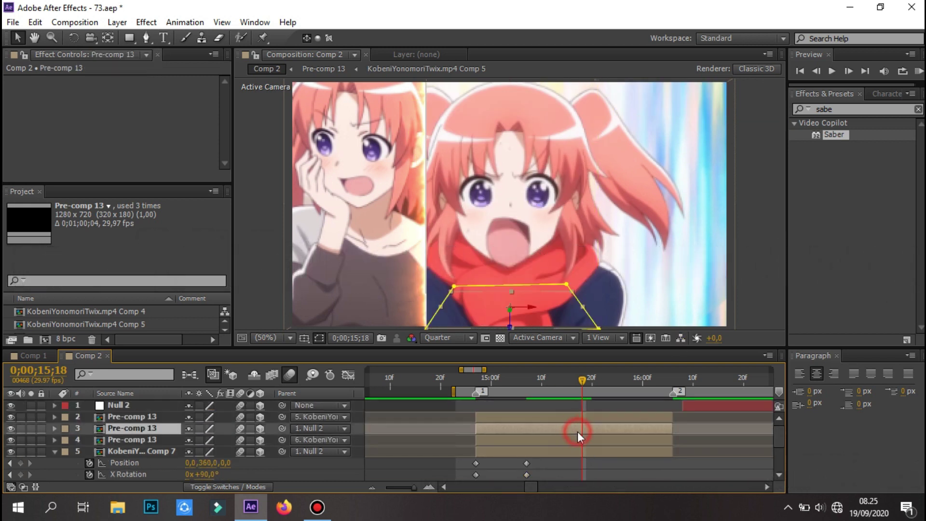
click(306, 429)
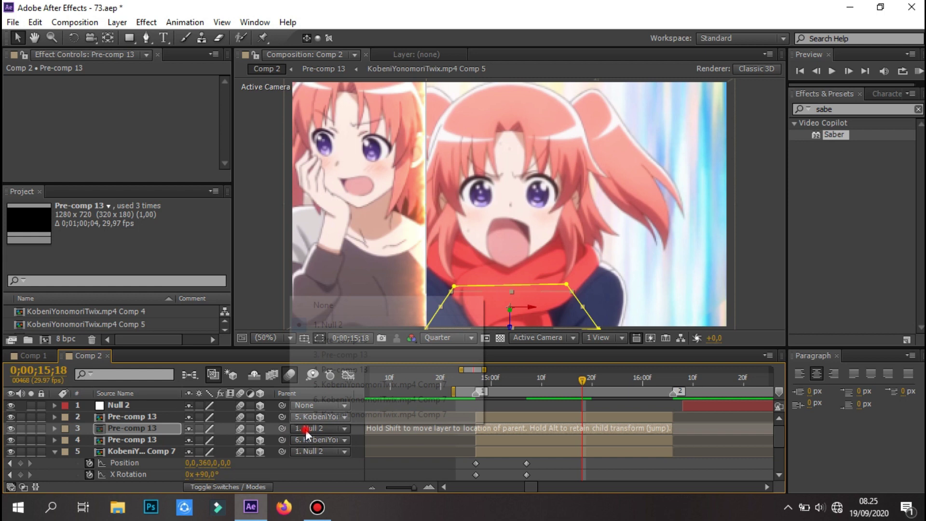
click(272, 427)
click(311, 440)
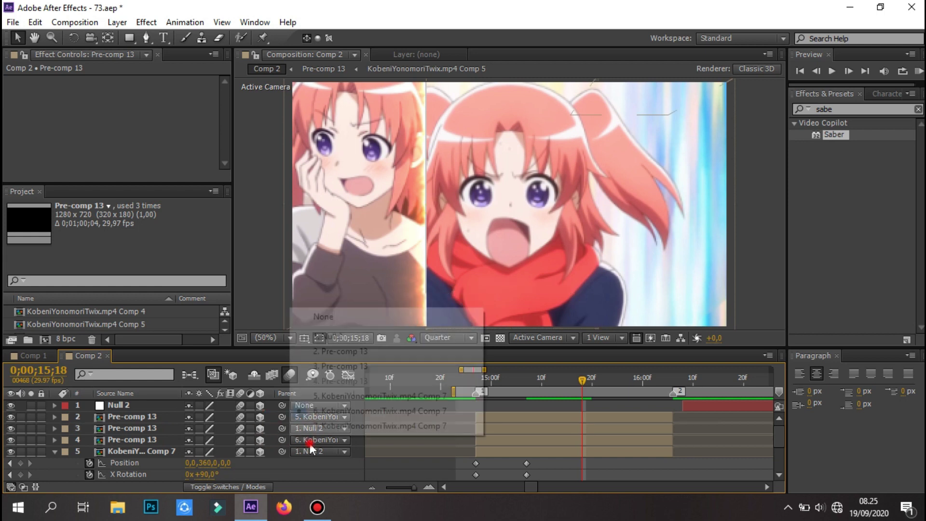
click(317, 336)
- Parent layer 3 (Pre-comp 13) to layer 6, correcting an accidental link to layer 2
drag(281, 431, 311, 486)
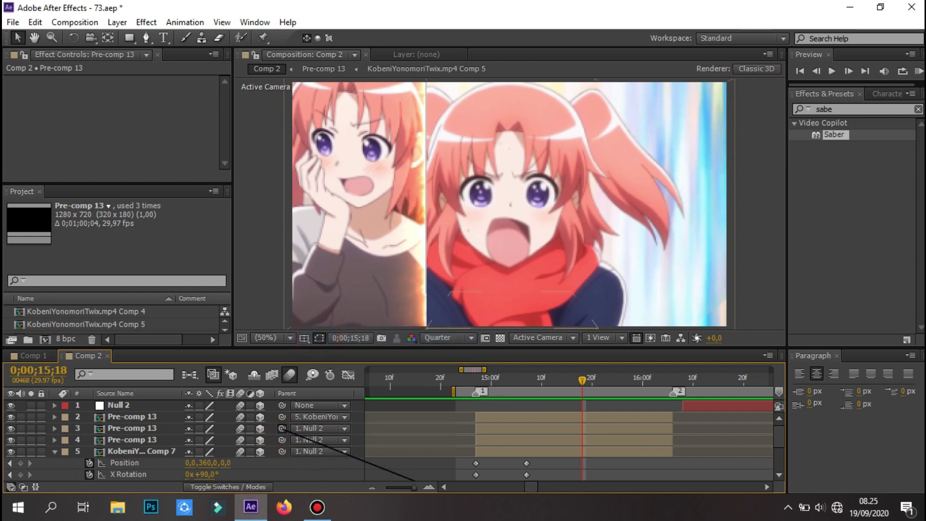
drag(413, 486, 488, 438)
drag(282, 429, 279, 416)
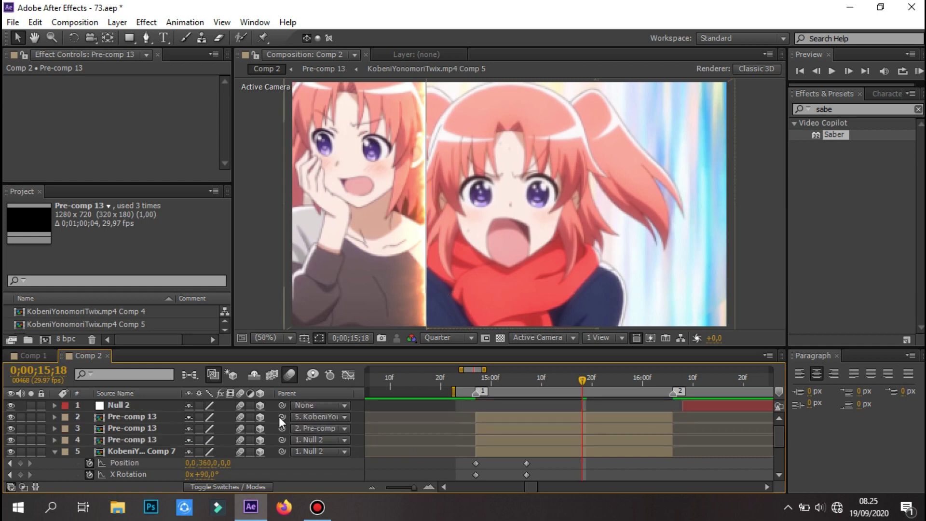
scroll(501, 446, down, 3)
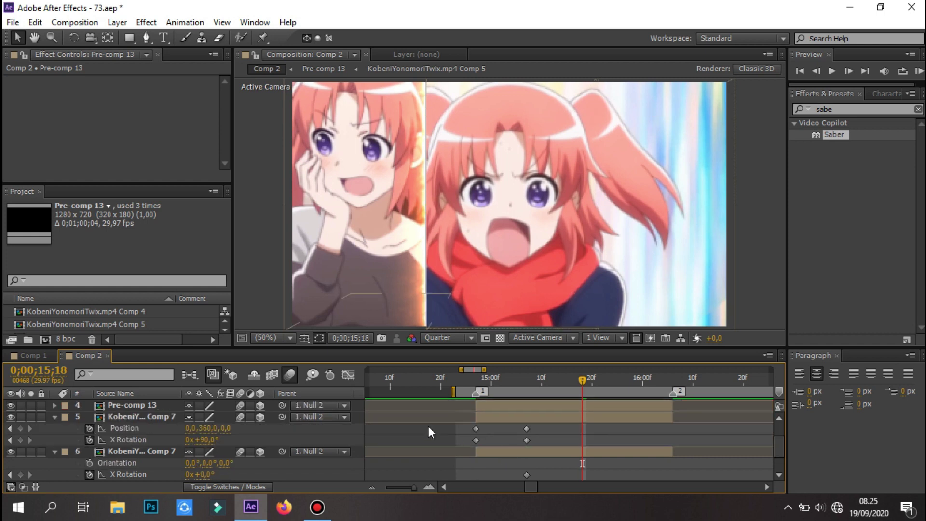
scroll(288, 429, up, 3)
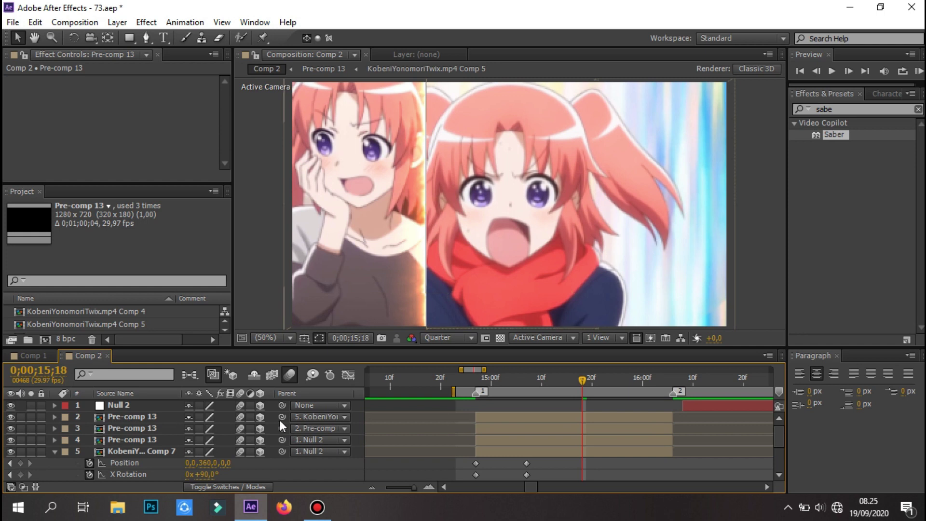
click(291, 428)
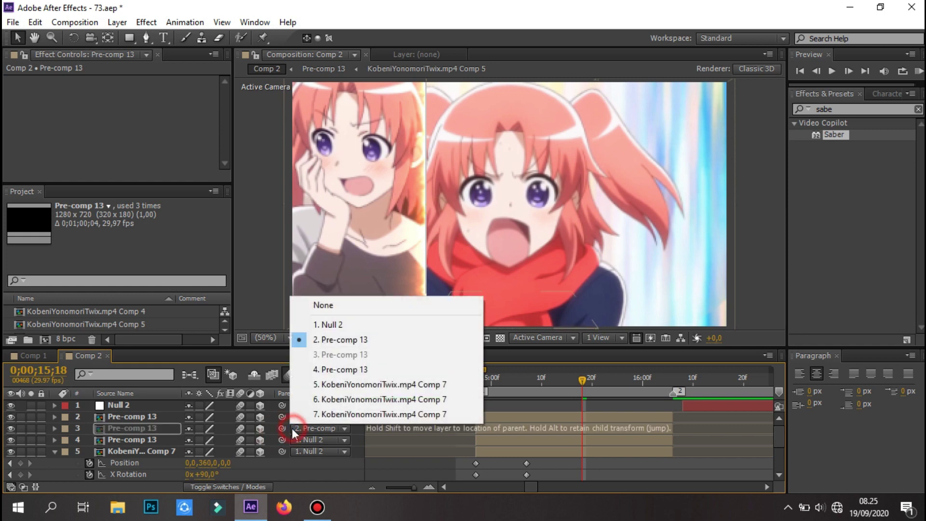
mouse_move(283, 429)
mouse_down()
mouse_move(301, 449)
mouse_move(327, 427)
mouse_up()
drag(326, 427, 327, 429)
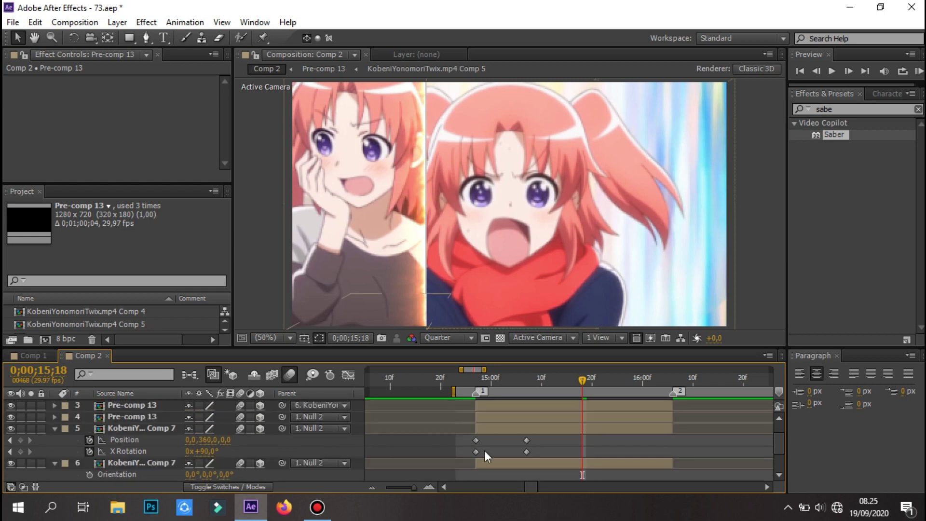
scroll(561, 452, down, 1)
- Fold layer 6 to -90° X Rotation at 15;18, then show its keyed properties and Position
click(575, 433)
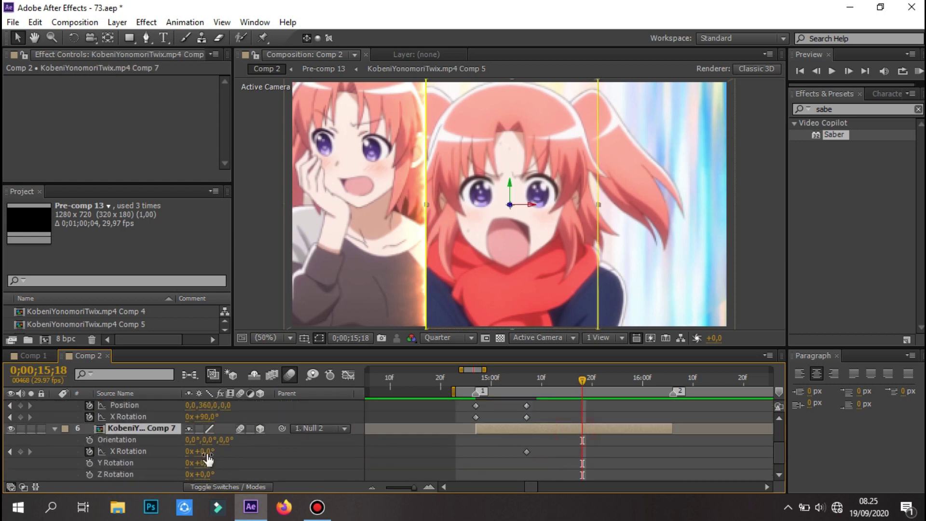
mouse_move(199, 451)
mouse_down()
mouse_move(211, 462)
mouse_move(105, 416)
mouse_up()
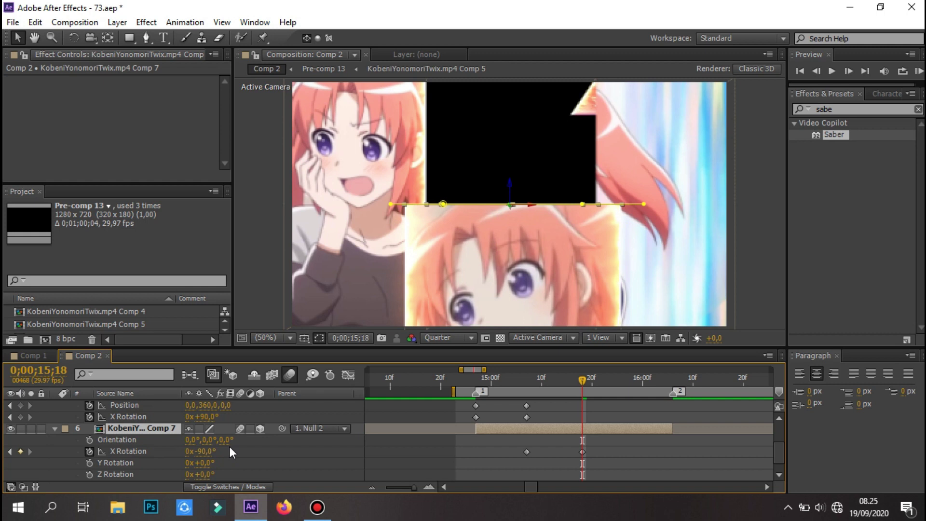
key(r)
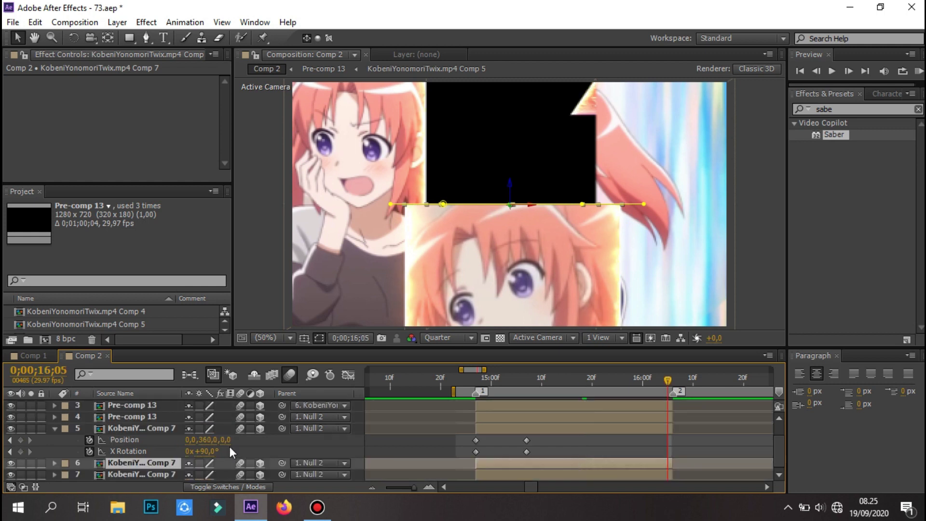
key(u)
key(shift+p)
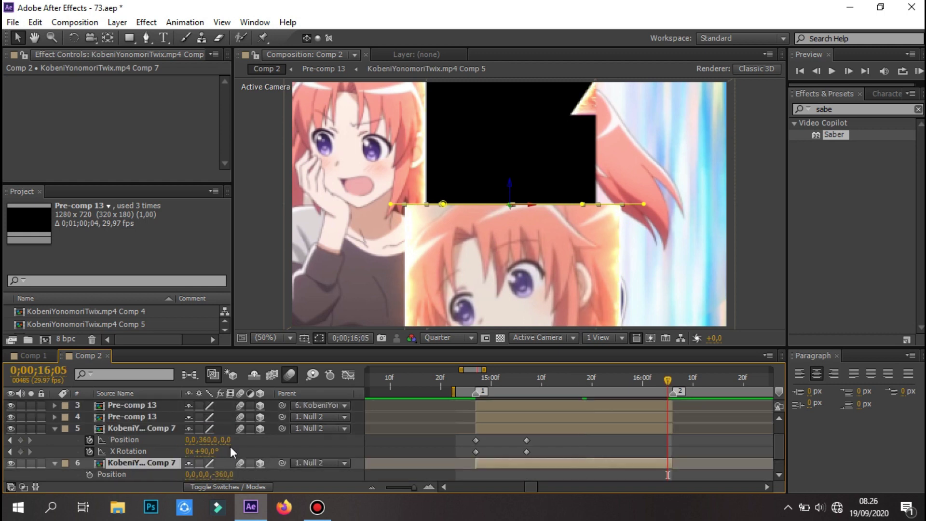
scroll(232, 444, down, 2)
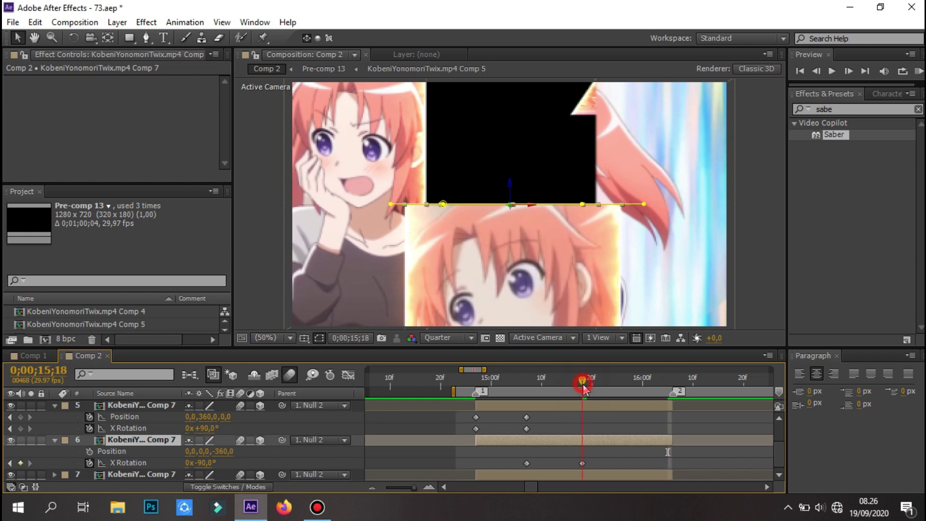
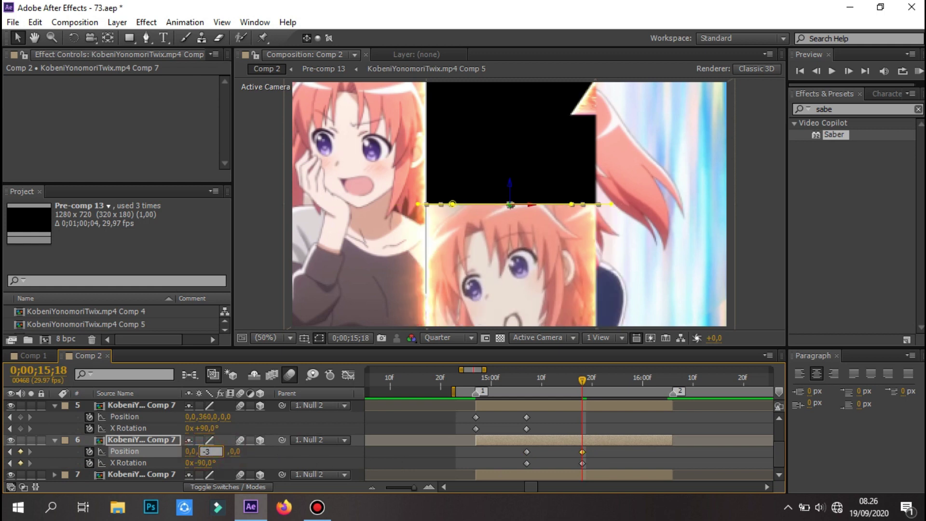
text(60,0)
- Commit layer 6's Y Position of -360 and preview the middle panel's flip
click(254, 463)
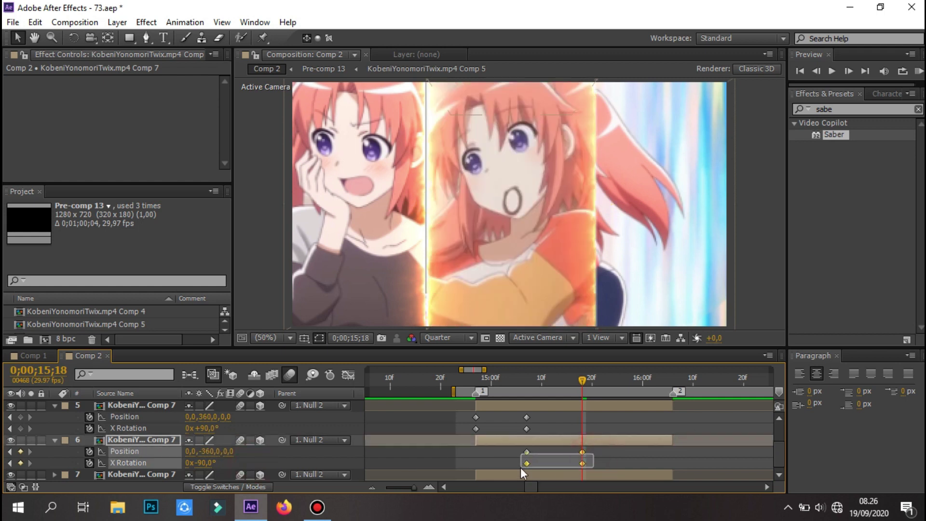
click(597, 465)
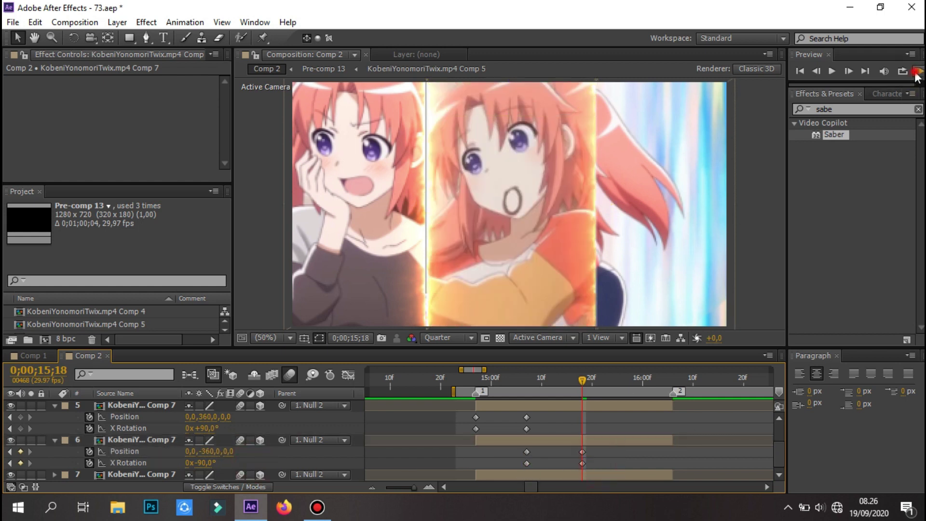
click(916, 74)
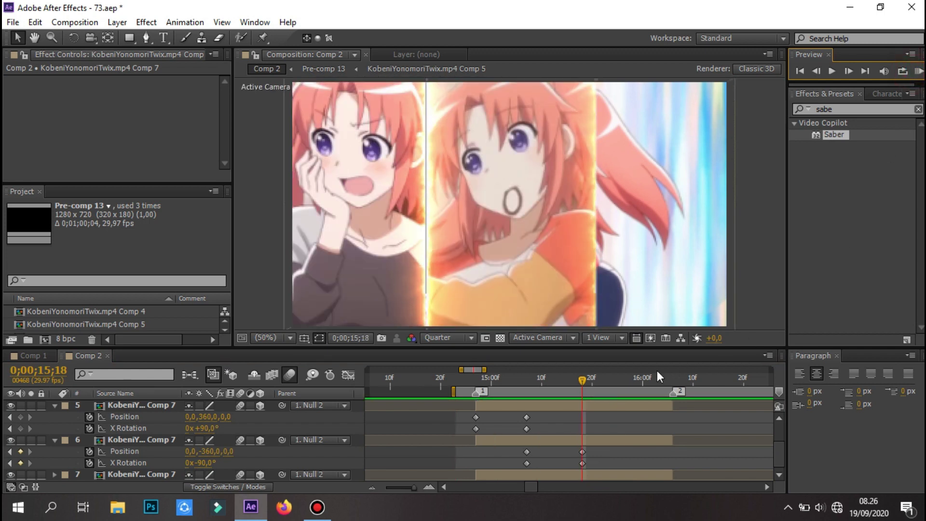
scroll(599, 444, up, 2)
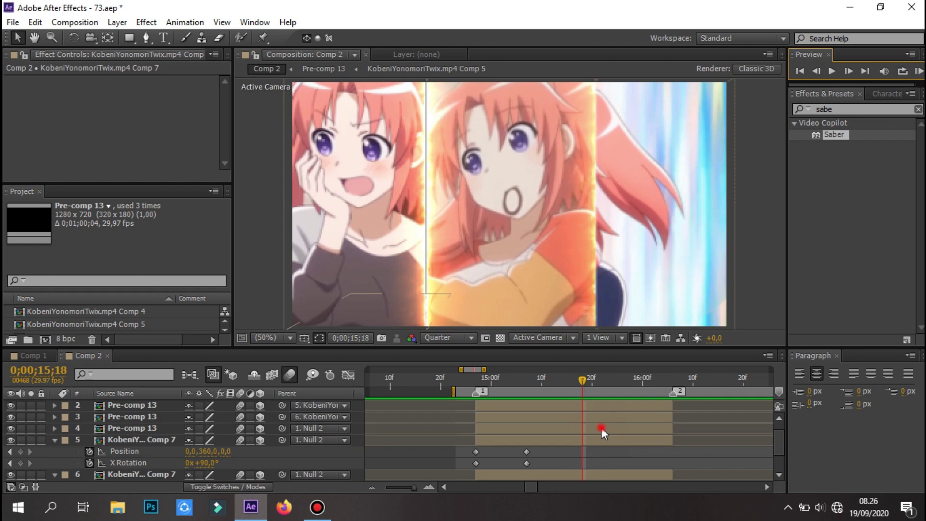
- Parent the third Pre-comp 13 layer to layer 7
click(601, 428)
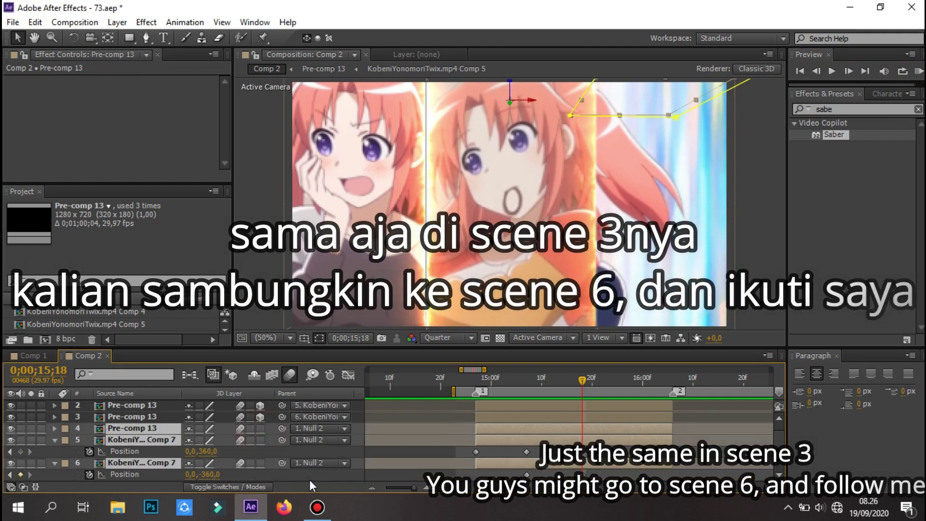
click(265, 426)
click(266, 424)
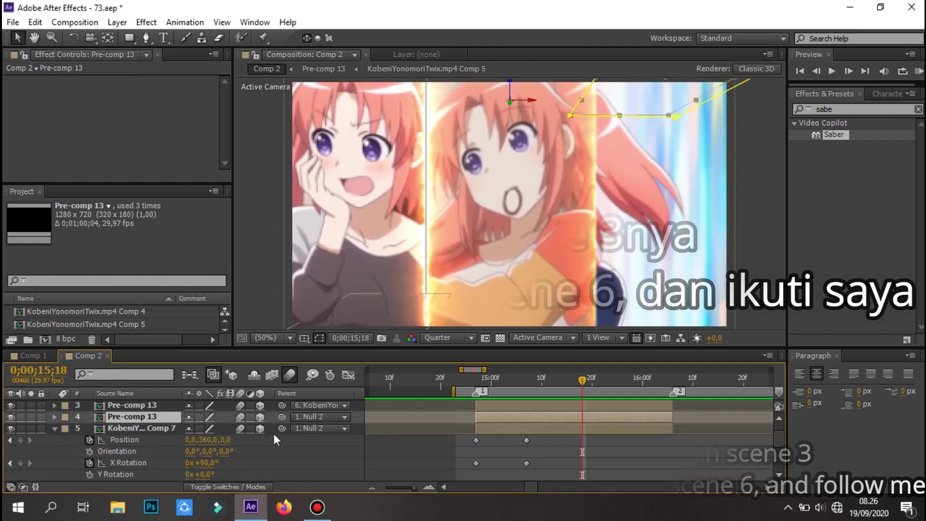
drag(283, 425, 606, 473)
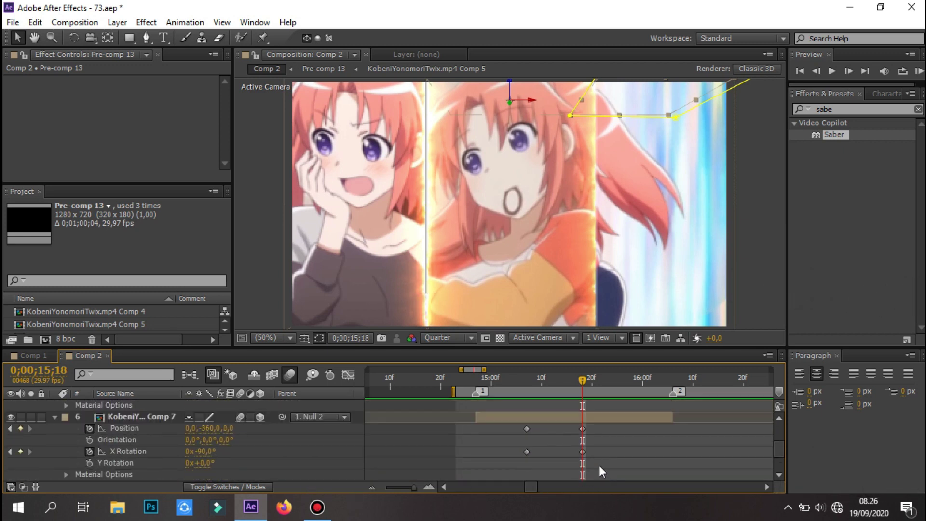
click(598, 473)
- Collapse the properties of layers 6 and 5 and select layer 7
click(589, 404)
key(u)
key(u)
click(585, 428)
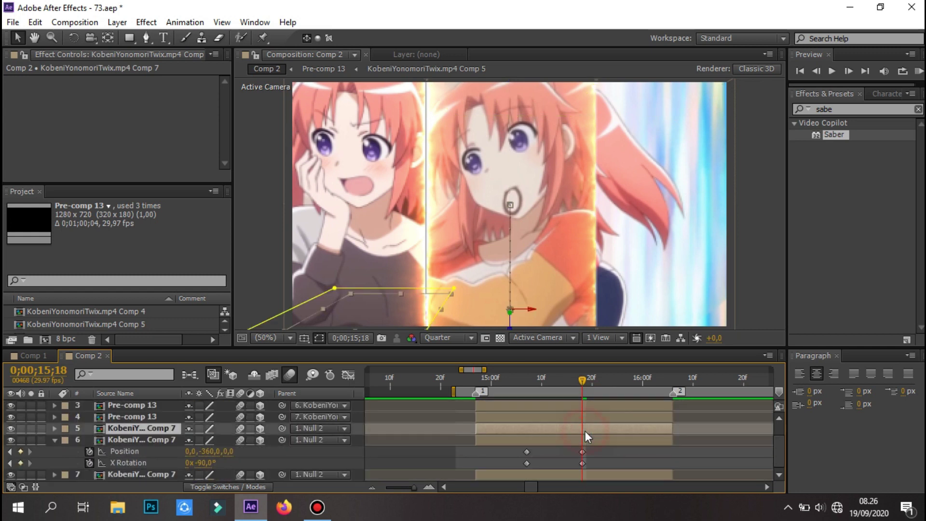
key(u)
click(594, 473)
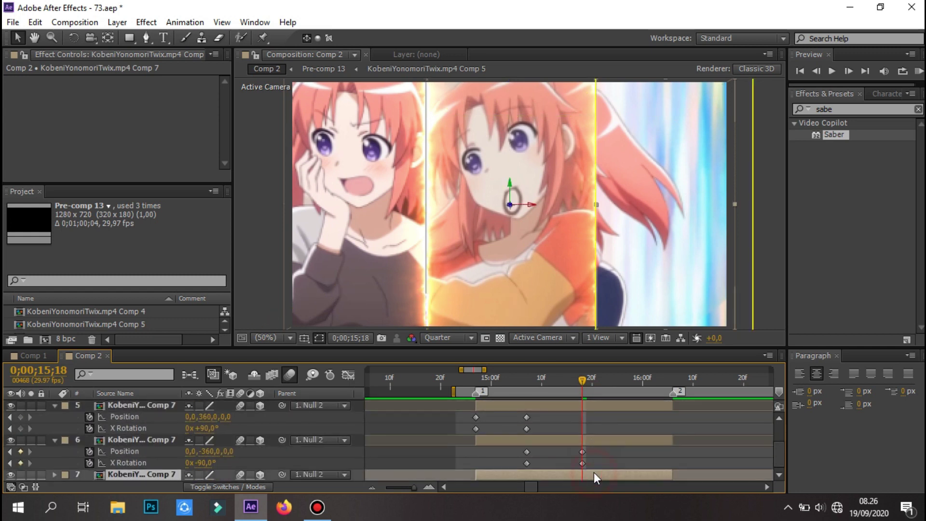
scroll(593, 470, down, 2)
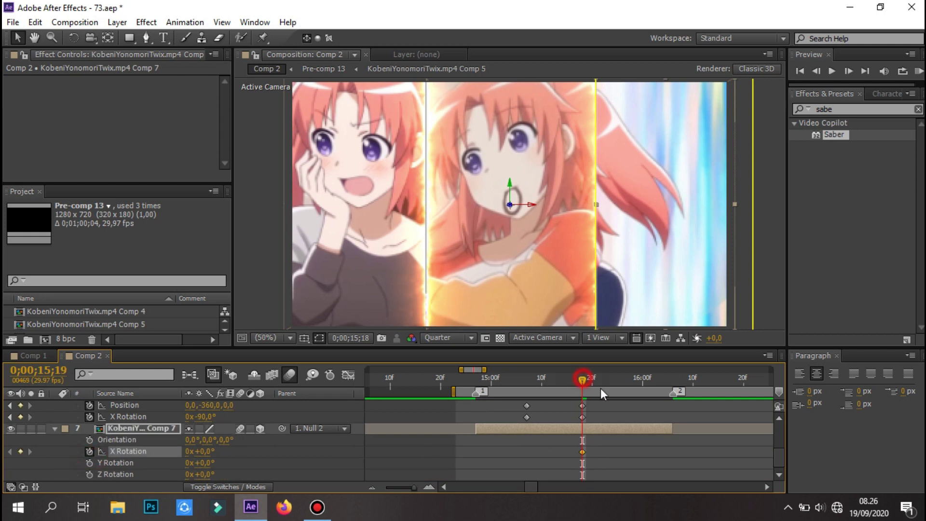
- Set layer 7's X Rotation keyframe to 90° and show its animated properties
text(90)
click(248, 464)
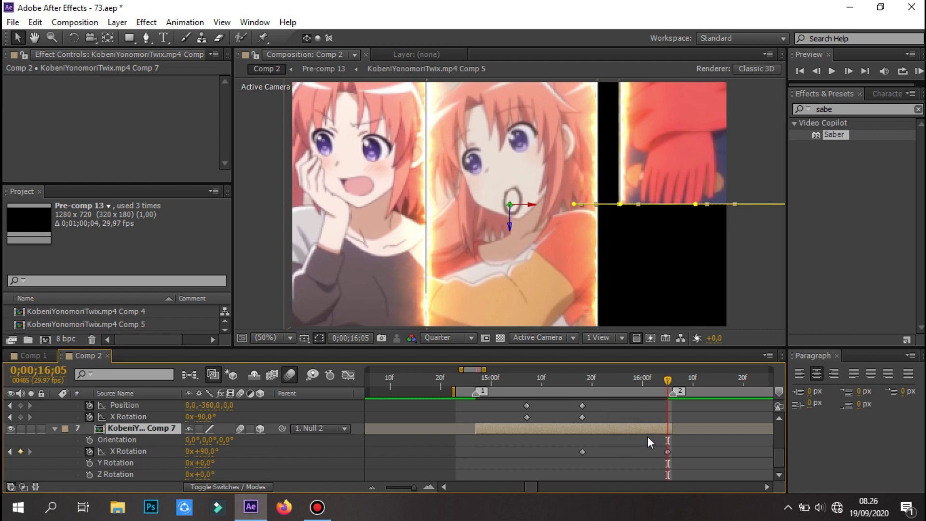
key(u)
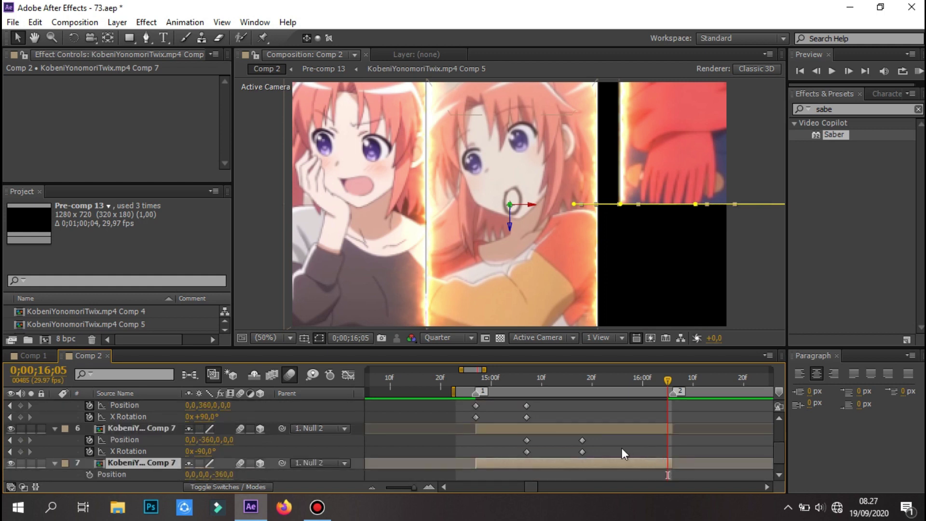
- Keyframe layer 7's Y Position to 360, shift its end keyframes later, and preview
key(shift+p)
click(89, 463)
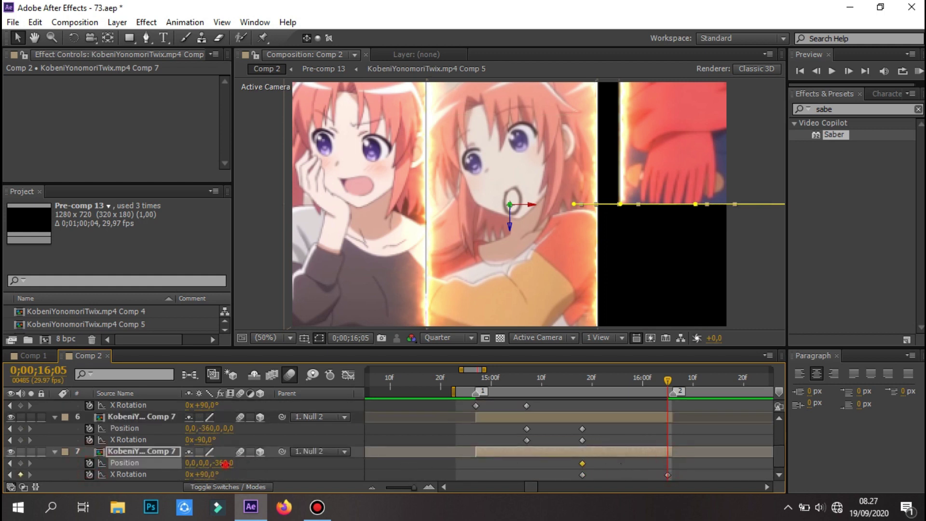
text(0)
click(254, 469)
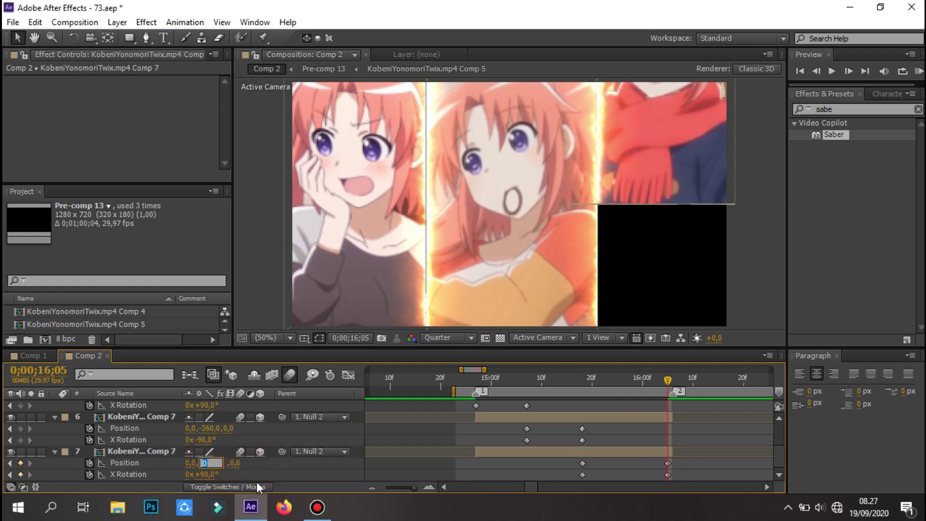
text(360)
click(270, 472)
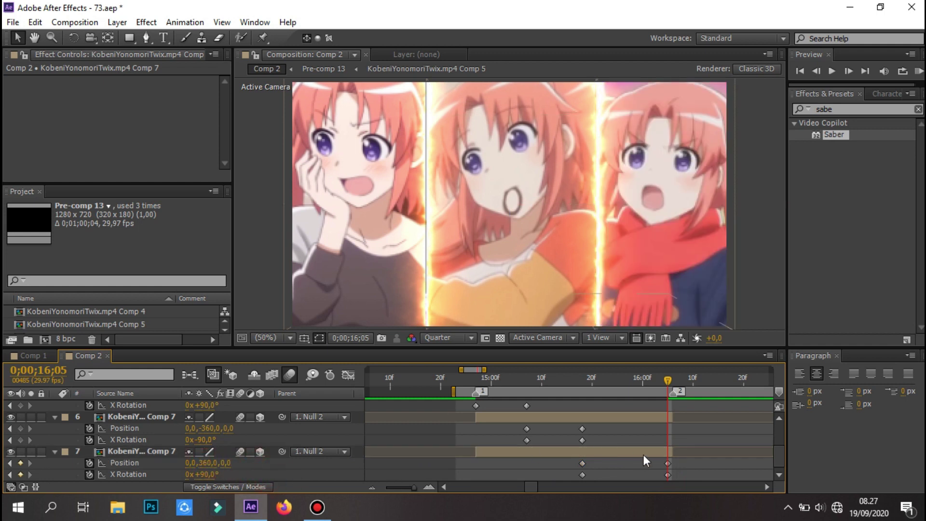
drag(674, 477, 687, 464)
click(919, 72)
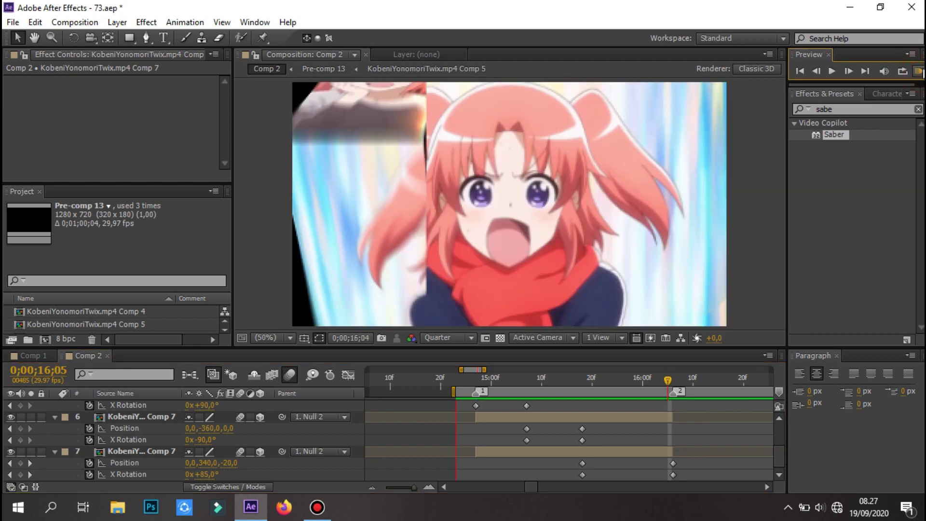
- Apply Easy Ease to layer 5's Position and X Rotation keyframes
scroll(531, 421, up, 1)
scroll(542, 435, up, 1)
scroll(542, 432, up, 1)
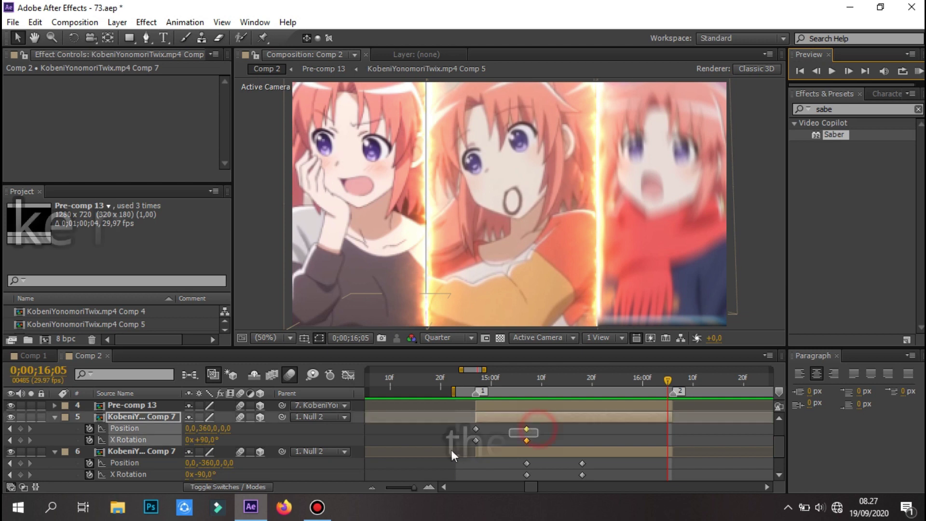
drag(450, 444, 539, 423)
key(F9)
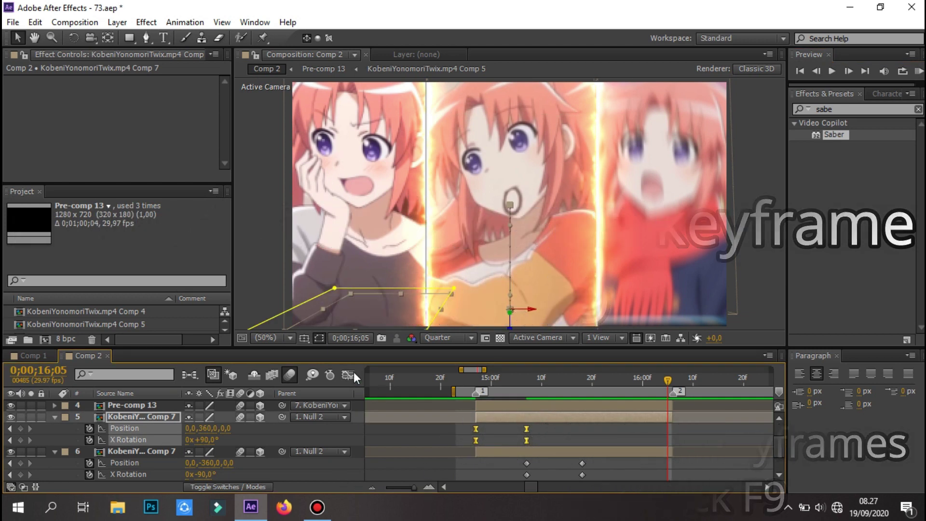
- Drag layer 5's speed graph handles for a fast start easing out, then preview
click(349, 375)
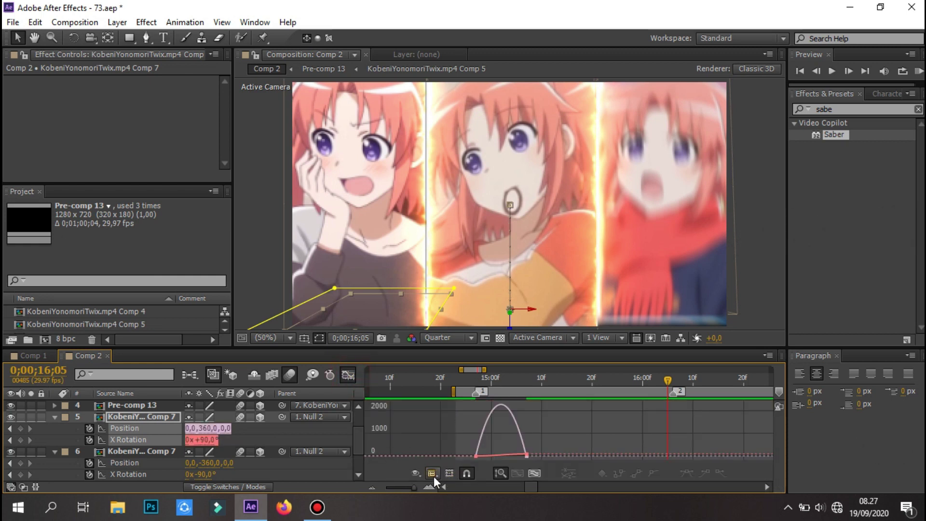
click(433, 474)
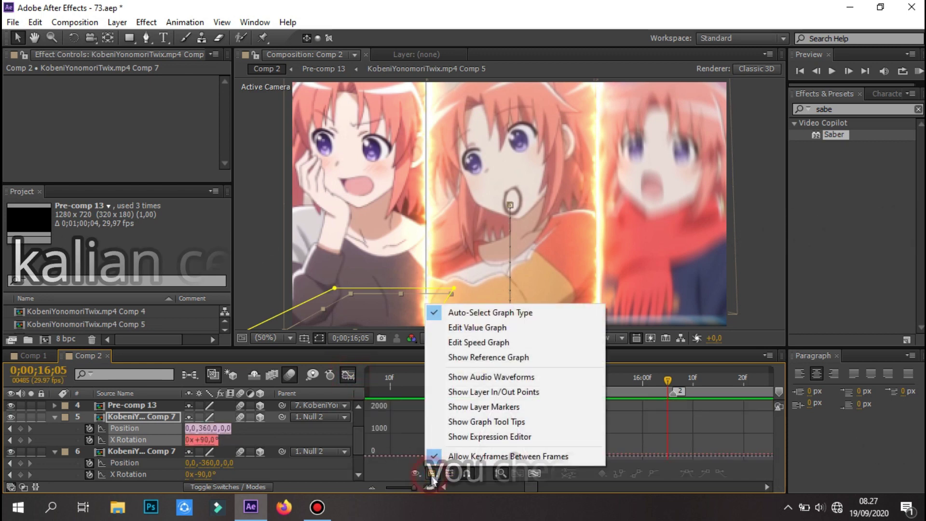
click(483, 343)
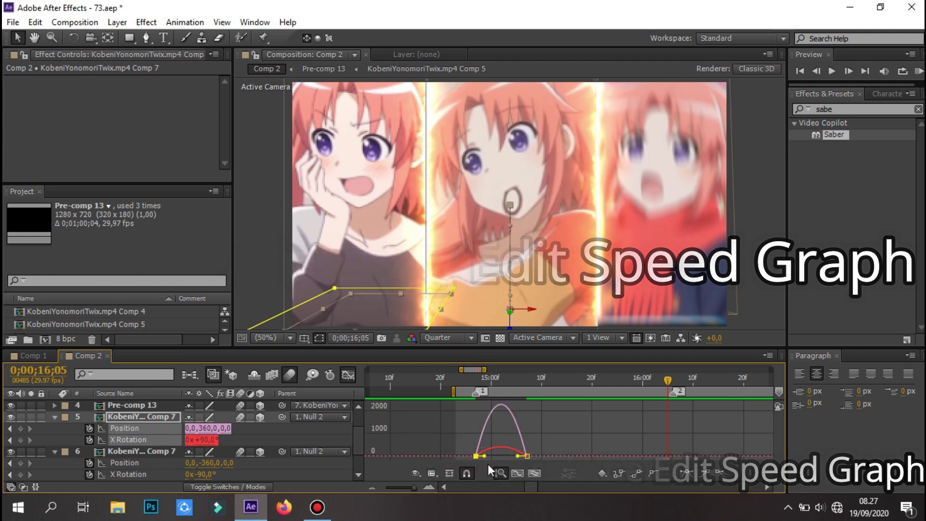
drag(484, 456, 477, 455)
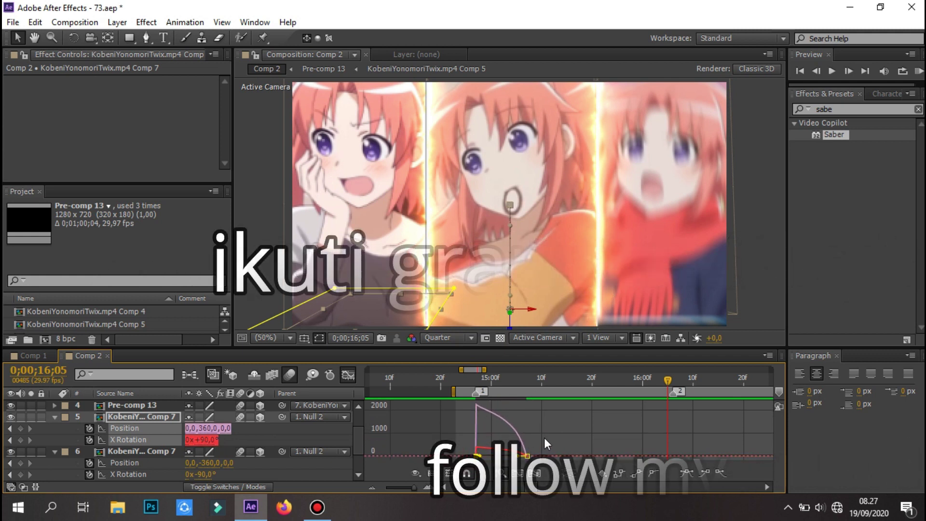
drag(527, 456, 481, 473)
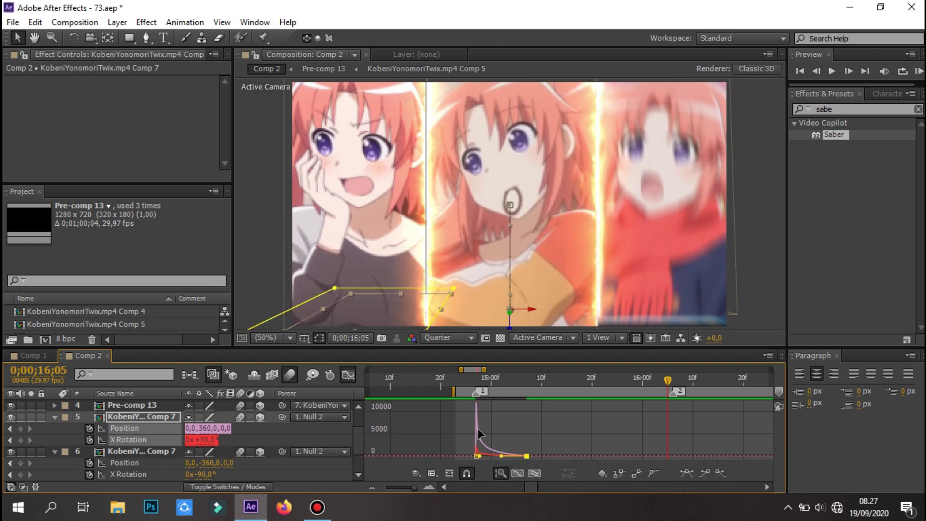
click(919, 72)
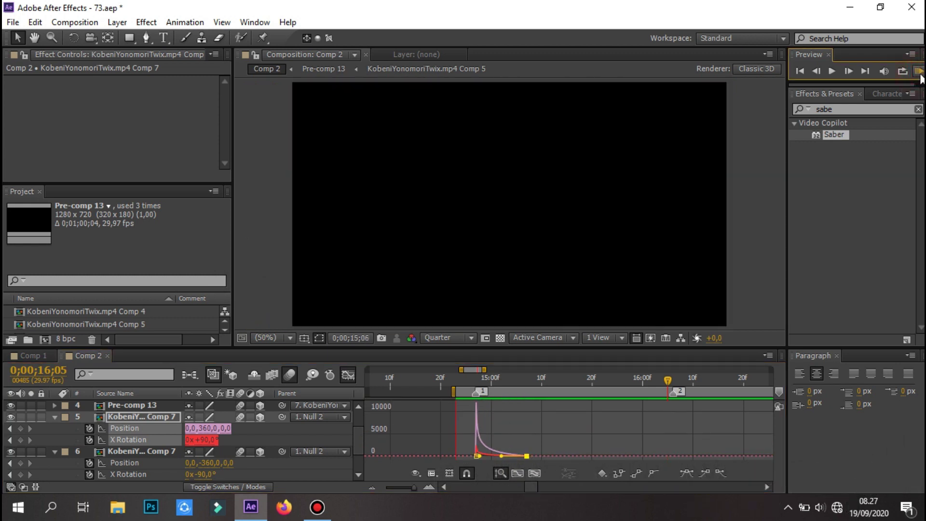
click(921, 74)
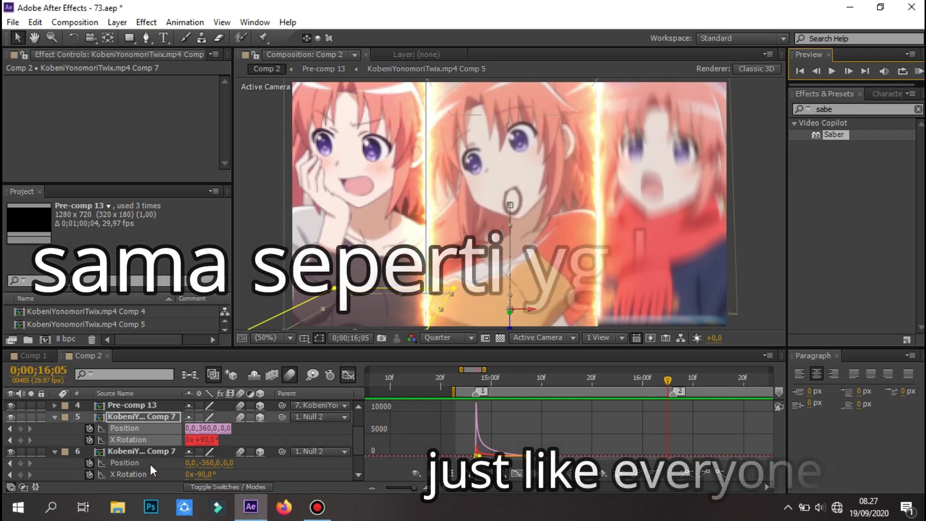
click(348, 375)
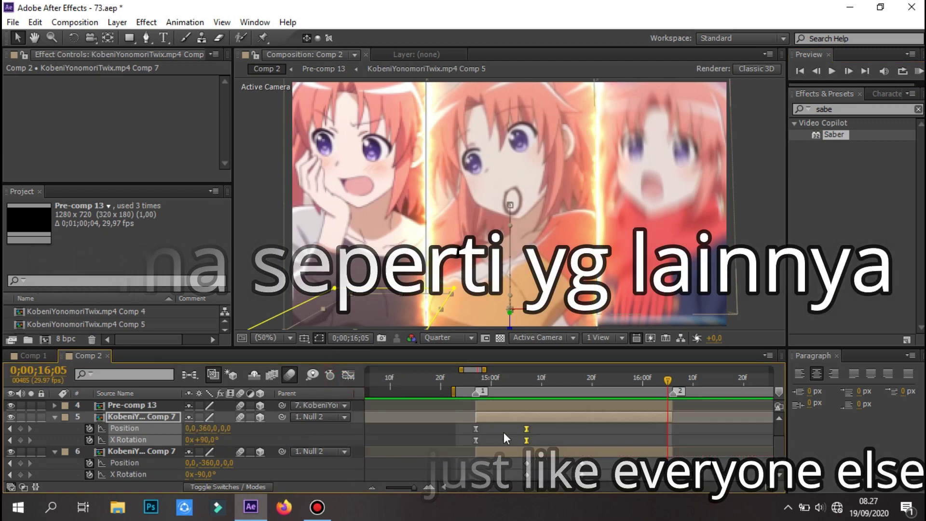
- Stretch layer 6's flip keyframe influence in the speed graph so it starts fast
scroll(503, 432, down, 1)
drag(517, 442, 588, 435)
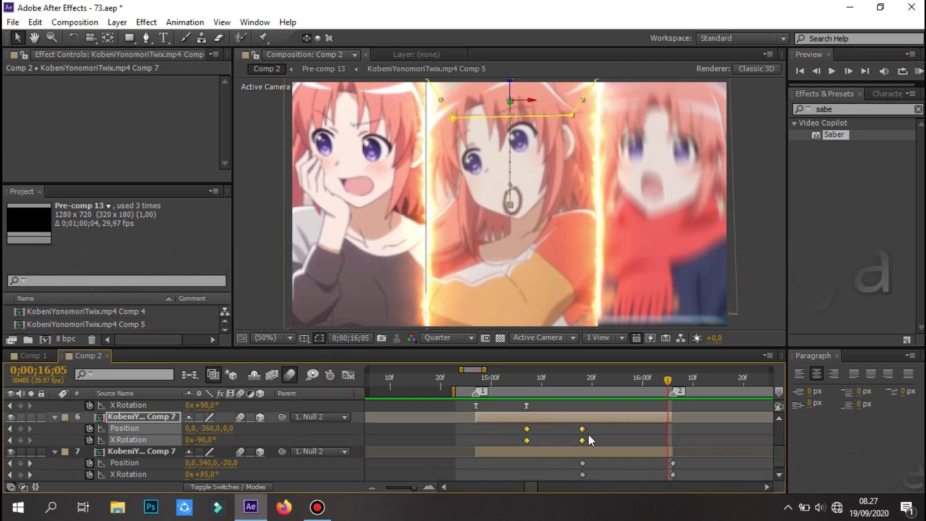
click(347, 375)
click(432, 472)
click(391, 468)
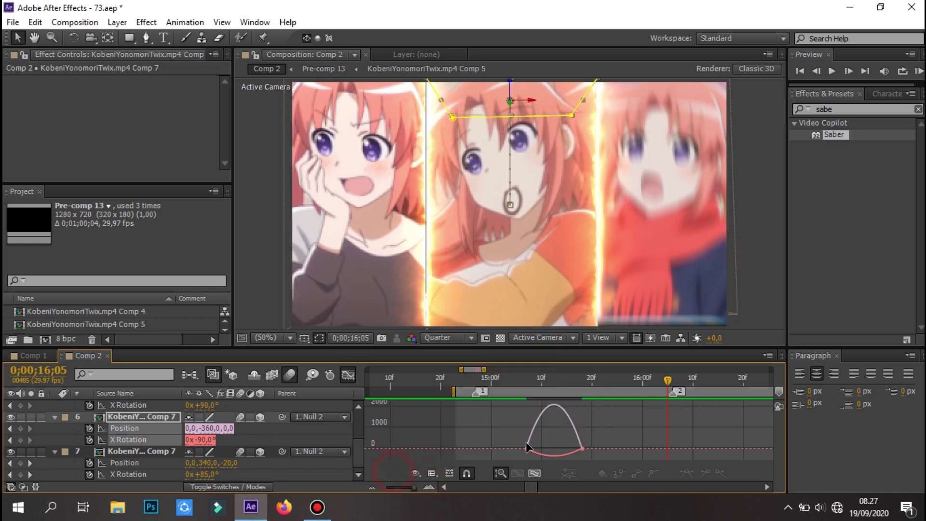
click(574, 448)
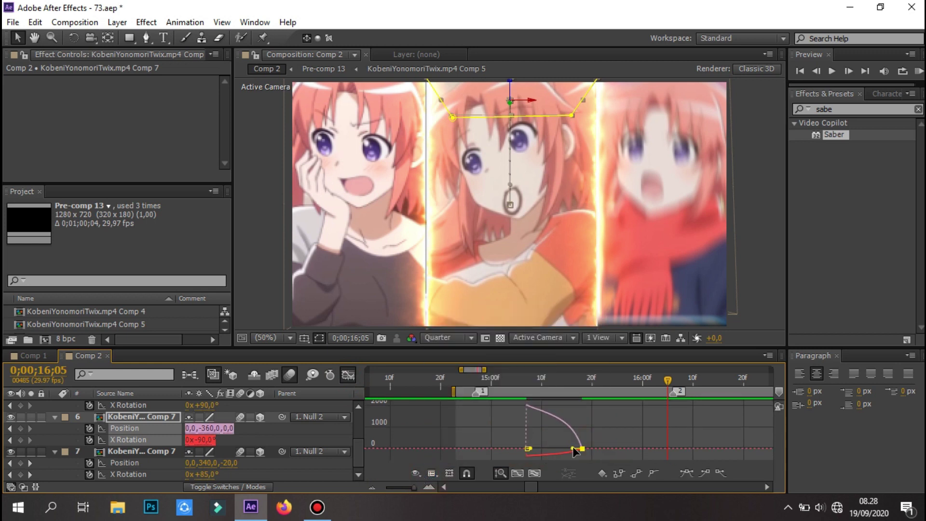
mouse_move(535, 456)
mouse_down()
mouse_move(532, 446)
mouse_move(689, 478)
mouse_up()
click(348, 375)
- Easy-ease layer 7's flip keyframes, spike its speed curve, and preview
key(F9)
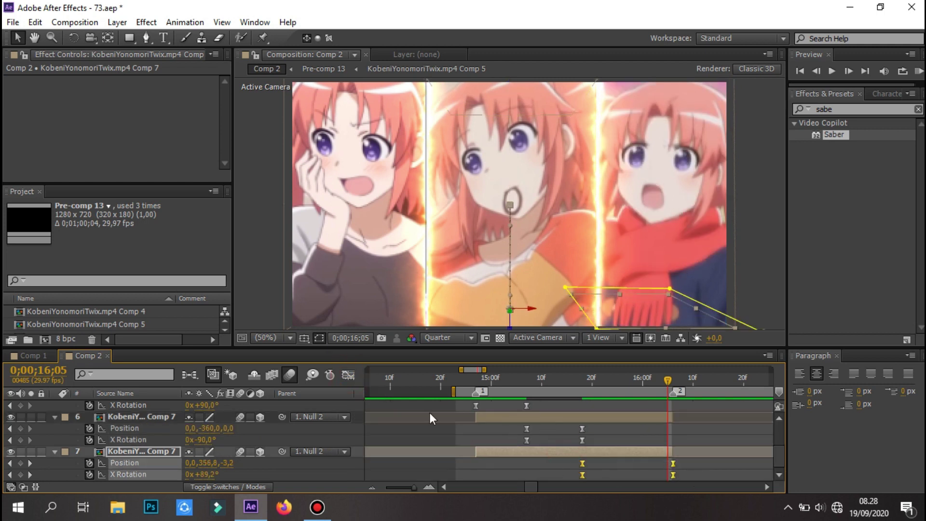
click(348, 375)
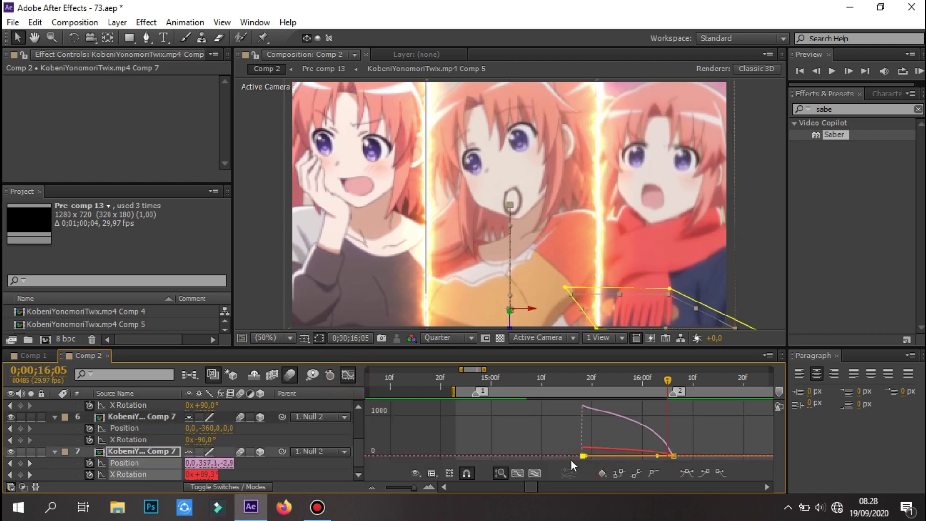
drag(658, 455, 599, 441)
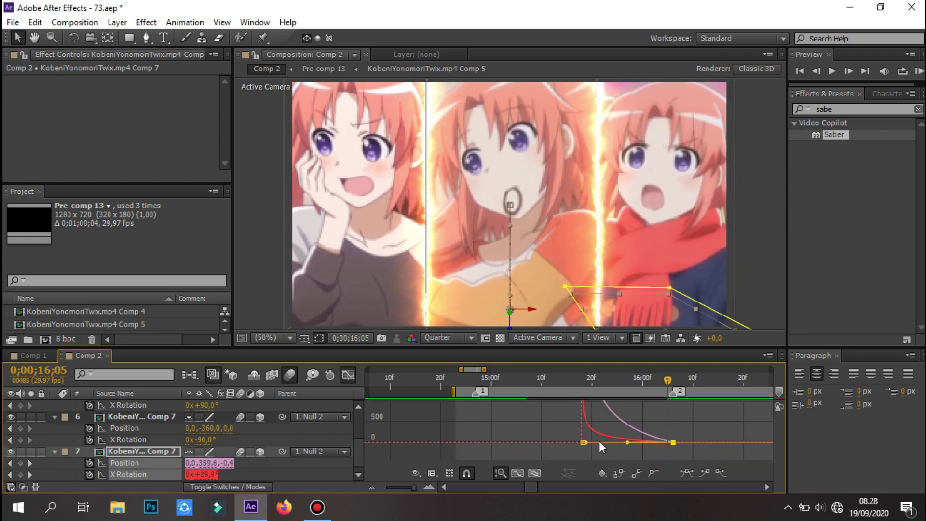
click(919, 72)
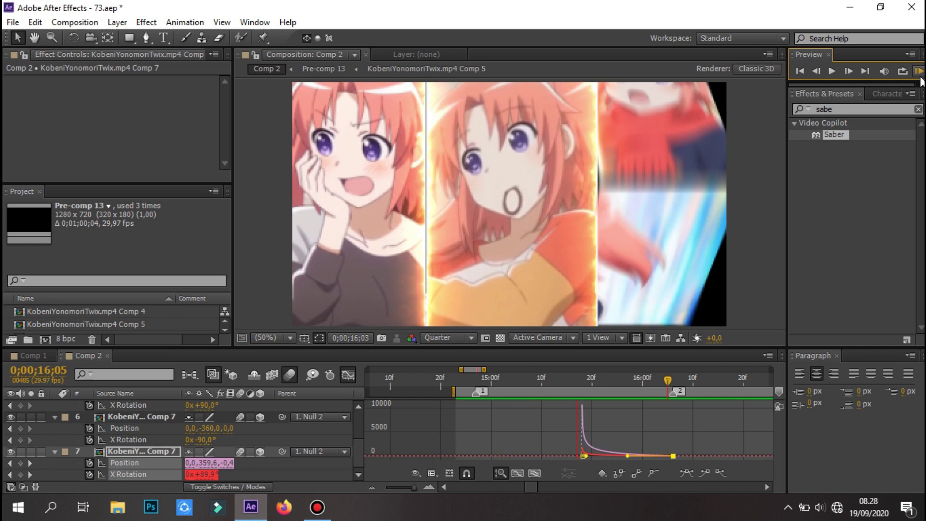
click(282, 337)
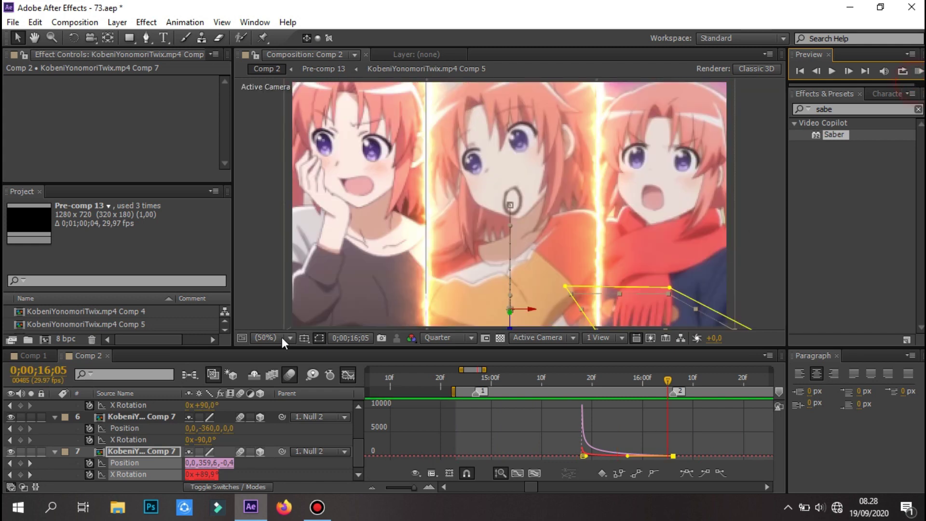
click(349, 375)
scroll(678, 430, up, 3)
click(678, 432)
scroll(644, 421, up, 2)
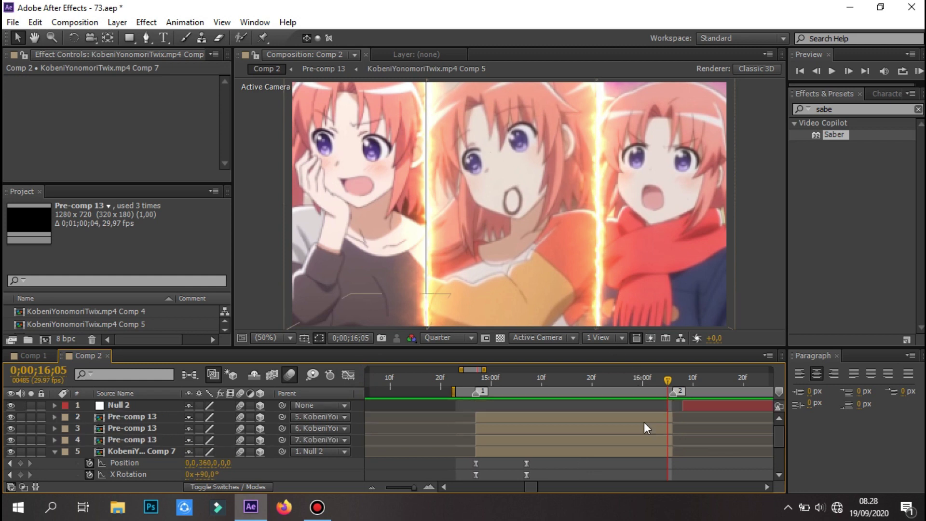
click(646, 431)
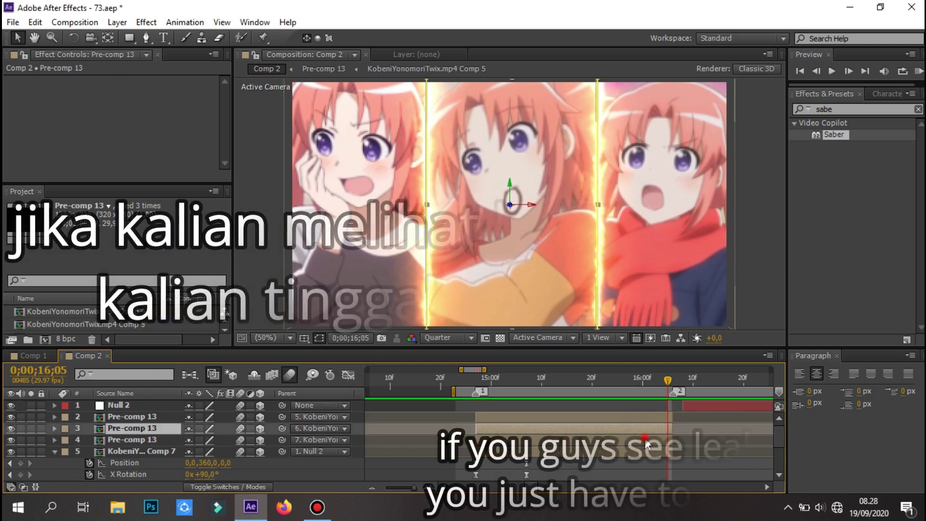
click(644, 423)
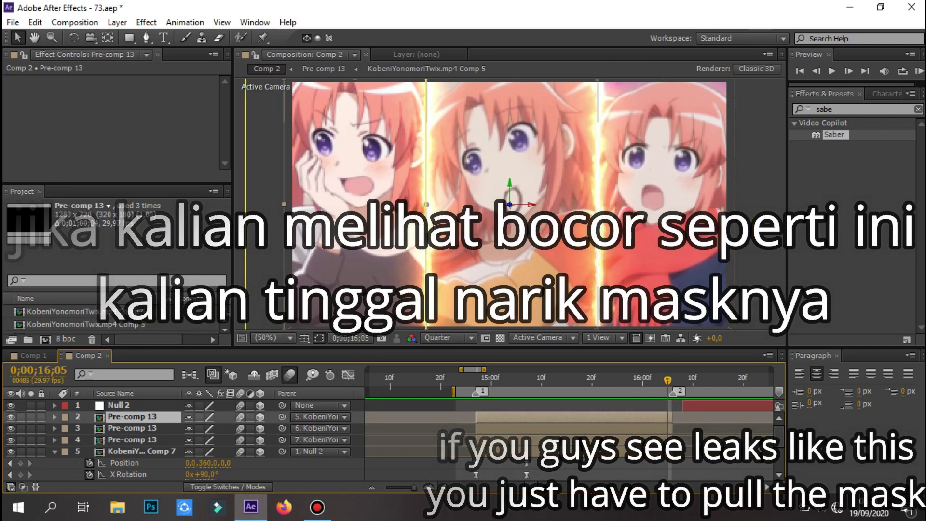
click(427, 213)
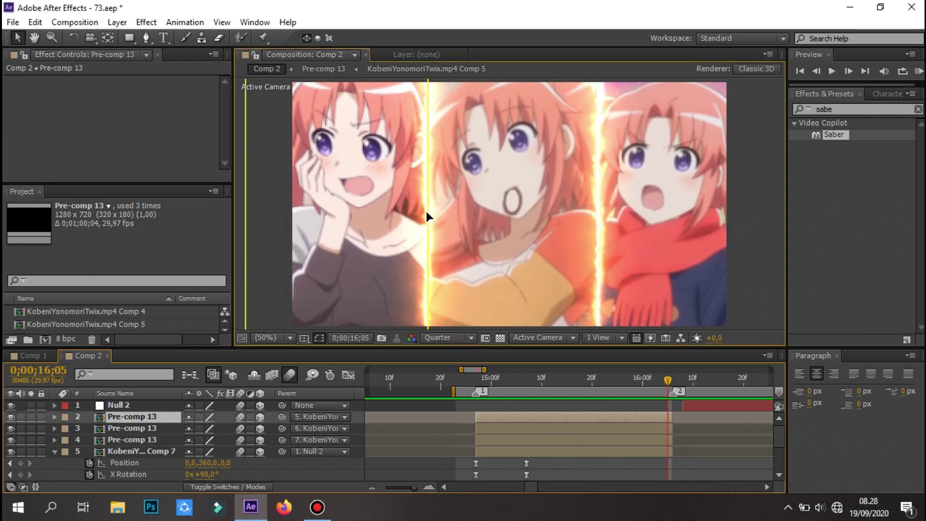
click(918, 74)
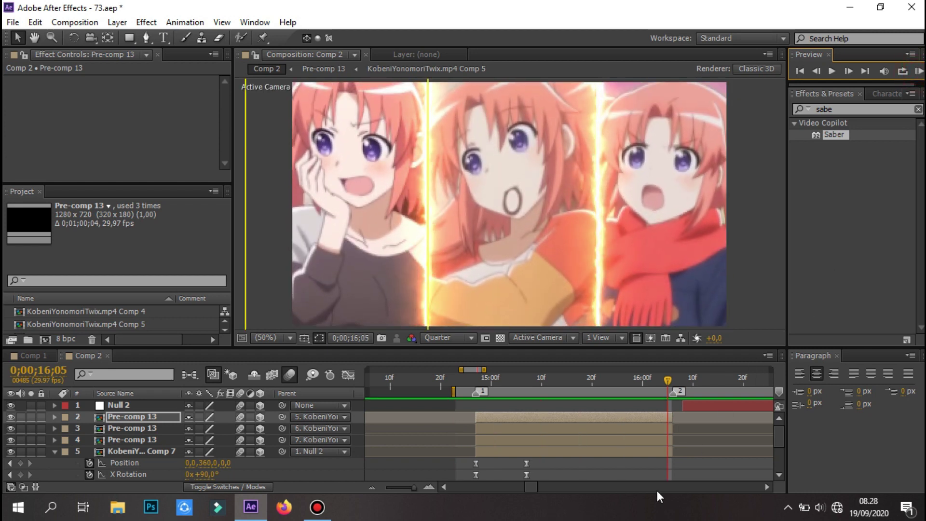
click(655, 471)
scroll(636, 451, down, 2)
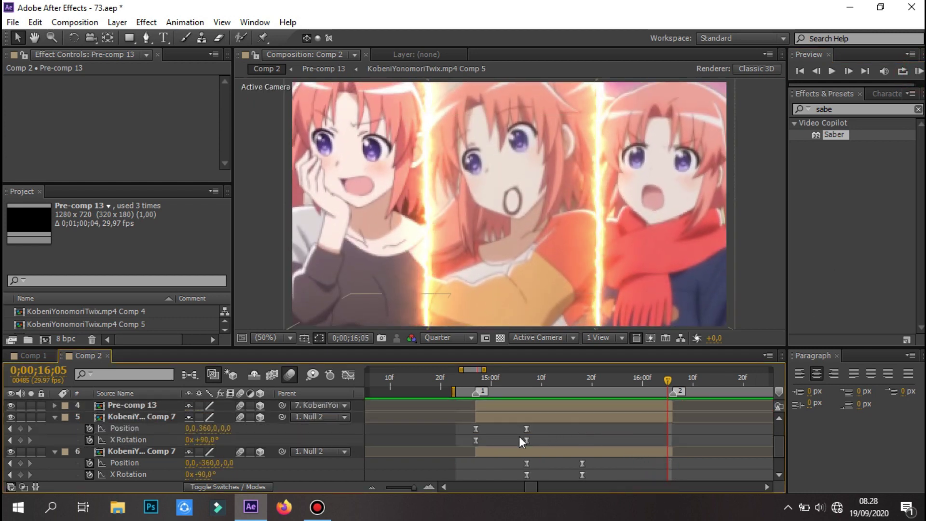
- Drag the opening flip keyframes of layers 6 and 7 earlier and preview the overlap
scroll(519, 436, down, 1)
drag(519, 436, 525, 439)
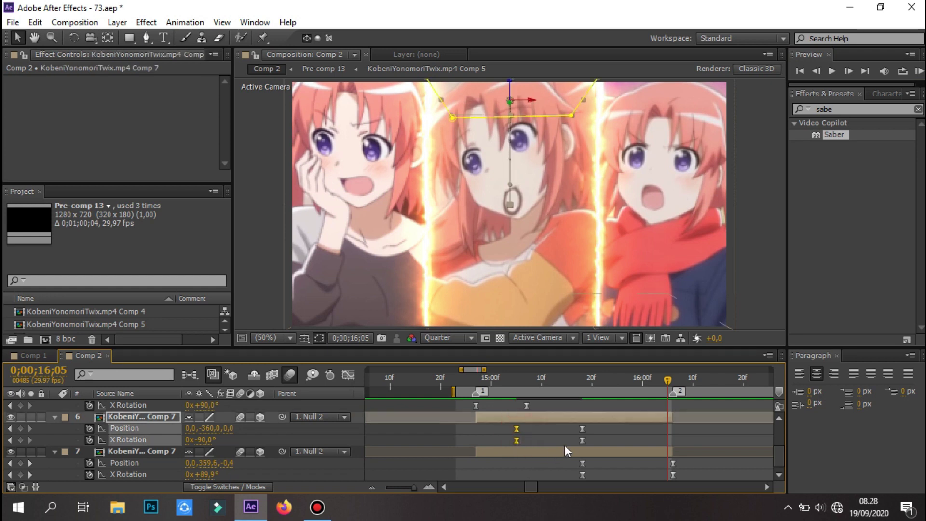
mouse_move(572, 463)
mouse_down()
mouse_move(586, 476)
mouse_move(568, 470)
mouse_up()
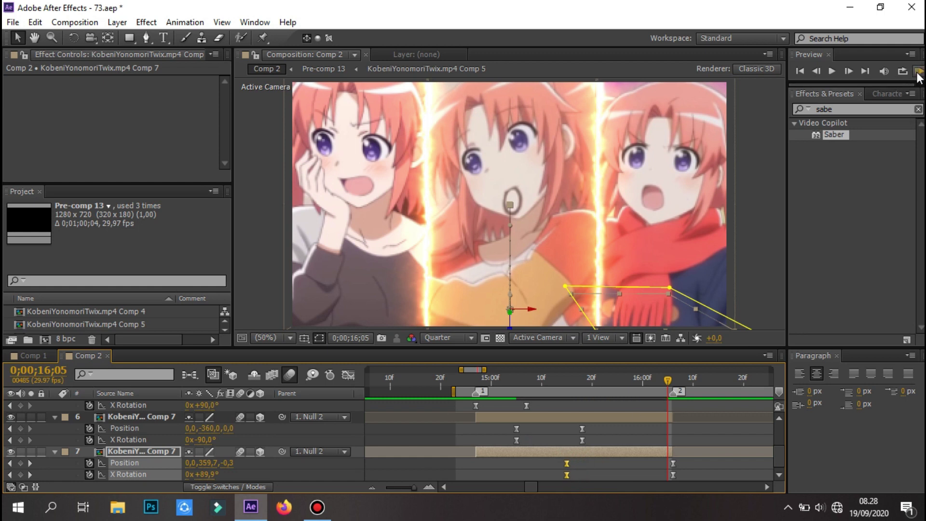
click(919, 72)
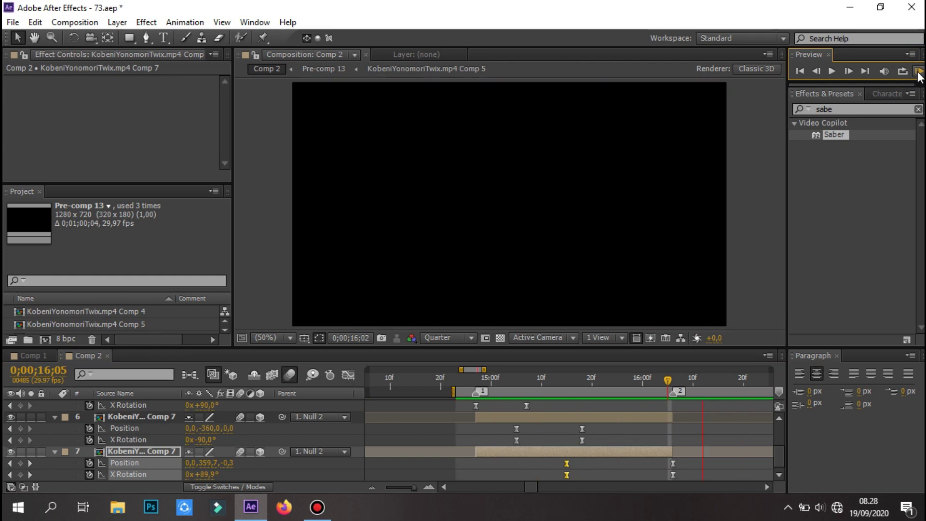
click(918, 73)
- Snap Null 2's layer start to 0;00;14;27 and preview the playback
click(474, 381)
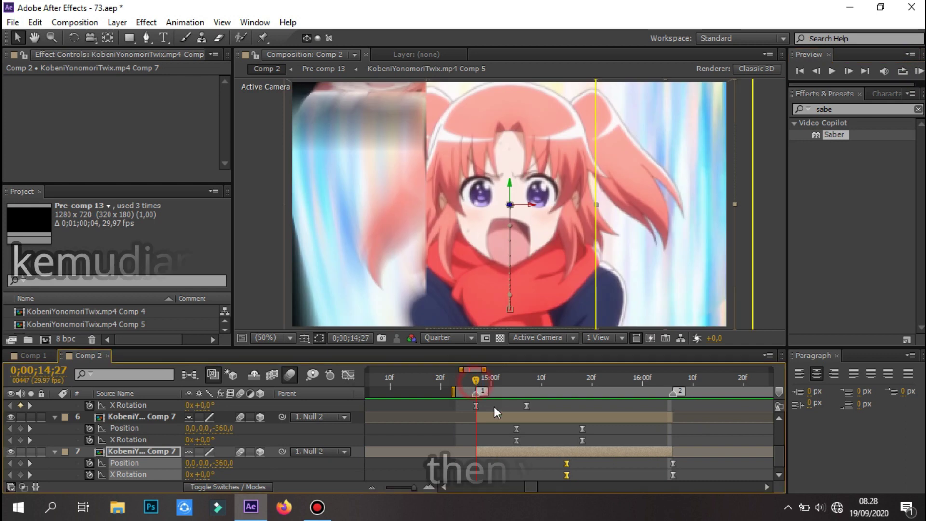
scroll(555, 424, up, 3)
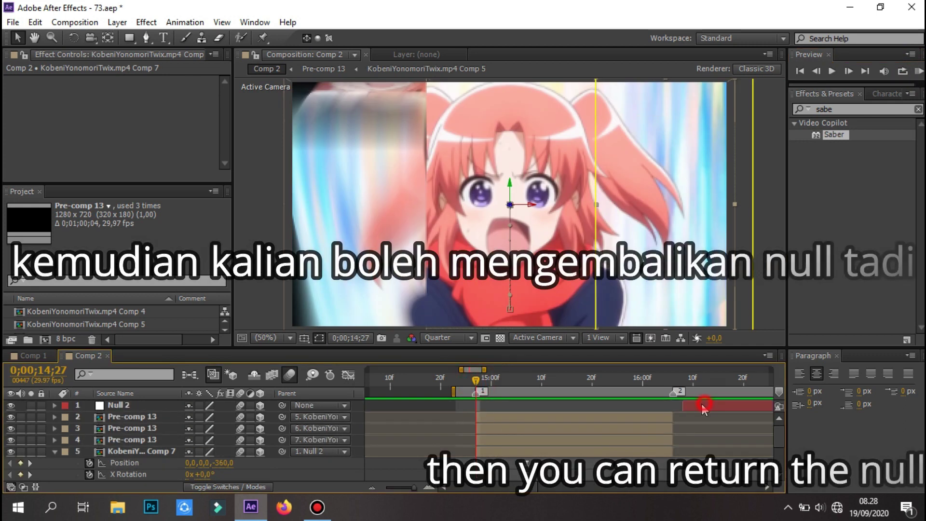
drag(697, 405, 500, 449)
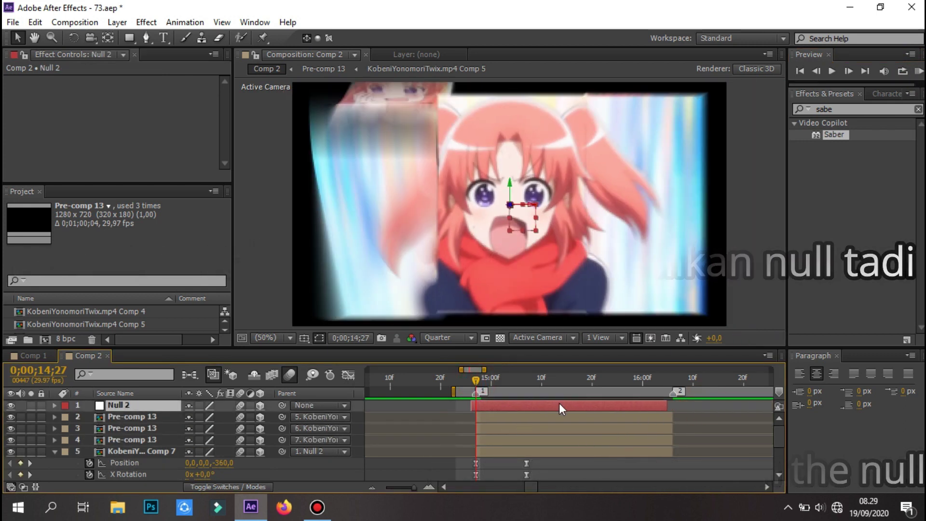
drag(521, 408, 530, 410)
click(524, 409)
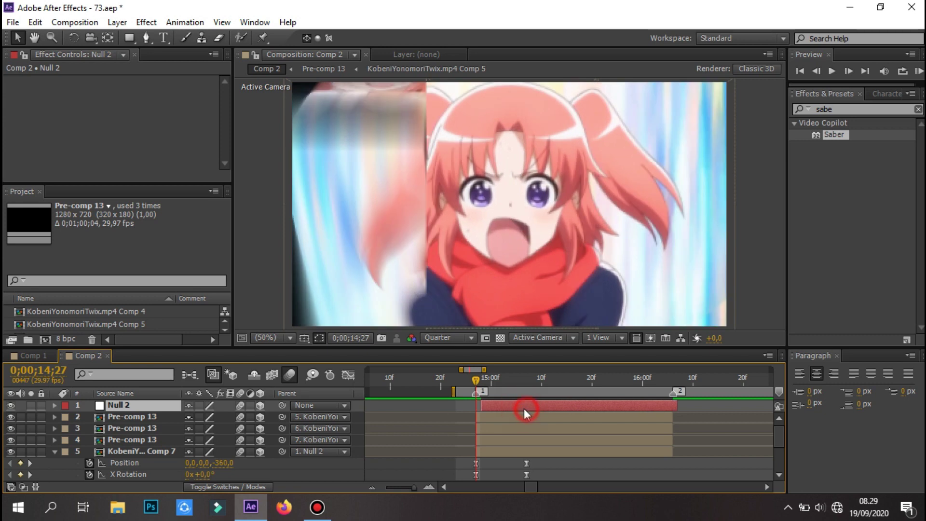
click(919, 72)
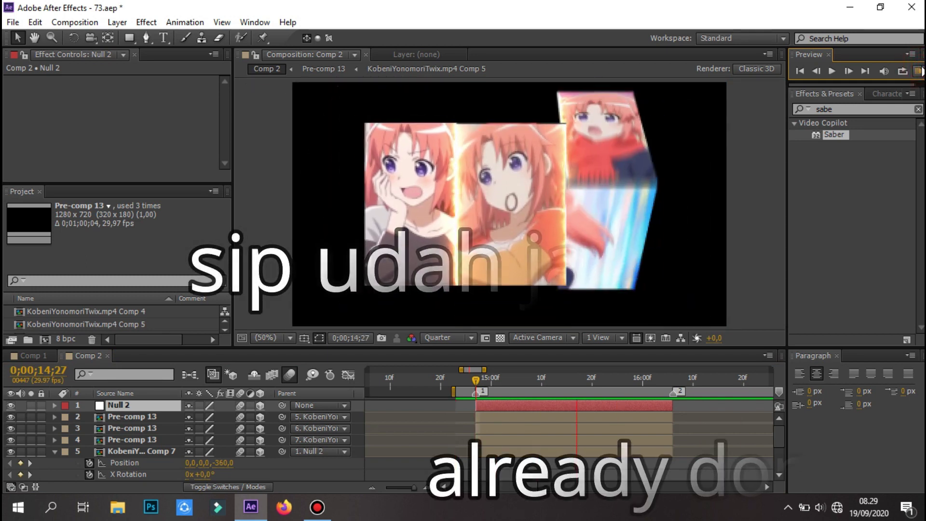
key(space)
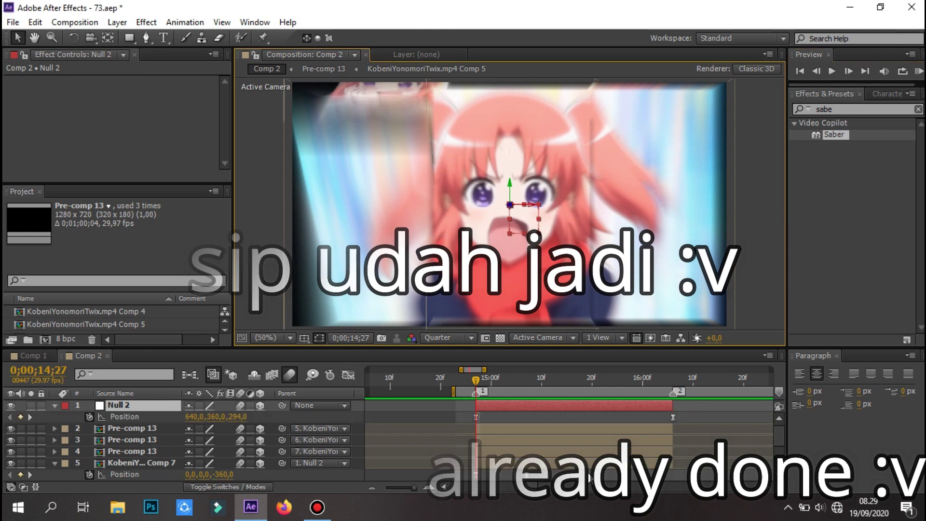
- Deselect Null 2, collapse all layer properties, and go to 0;00;15;05
click(586, 468)
key(ctrl+d)
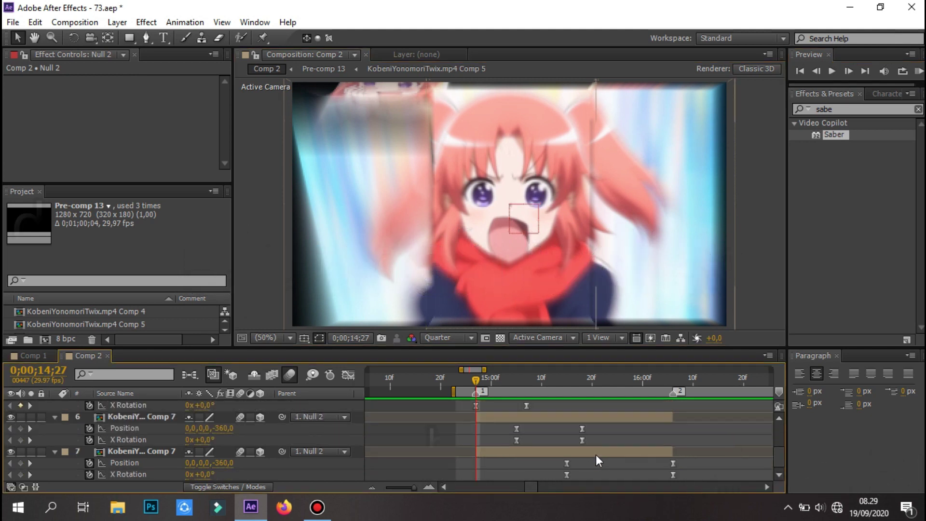
key(ctrl+d)
click(514, 390)
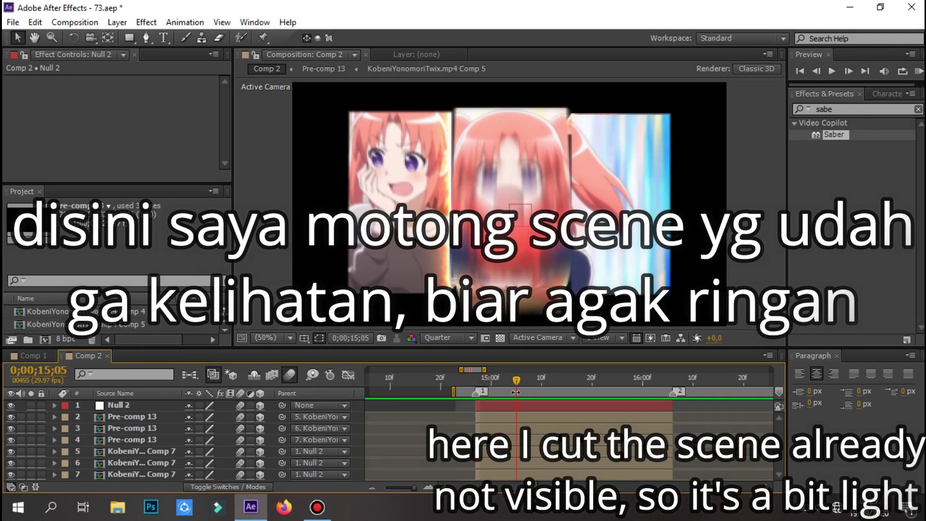
- Trim layer 5 to end at 15;05 and delay the middle Pre-comp 13 layer's start
click(528, 454)
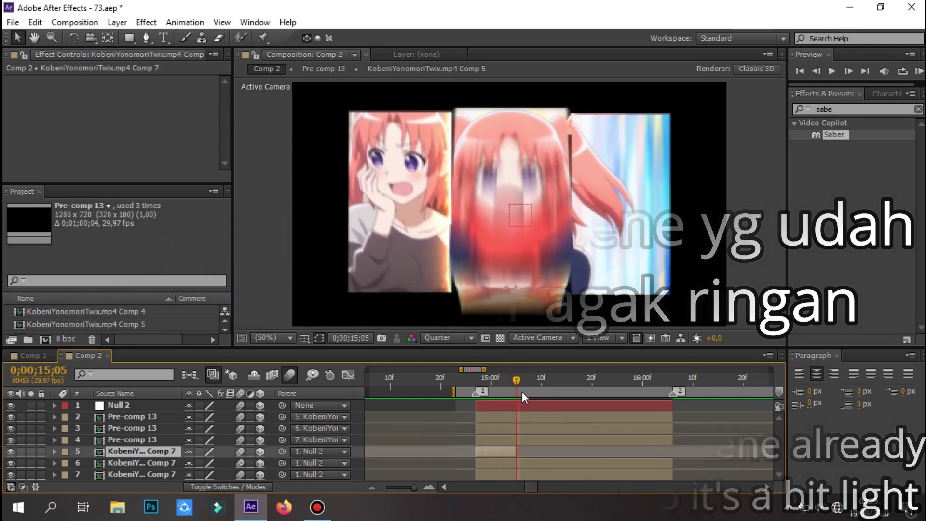
key(alt+bracketright)
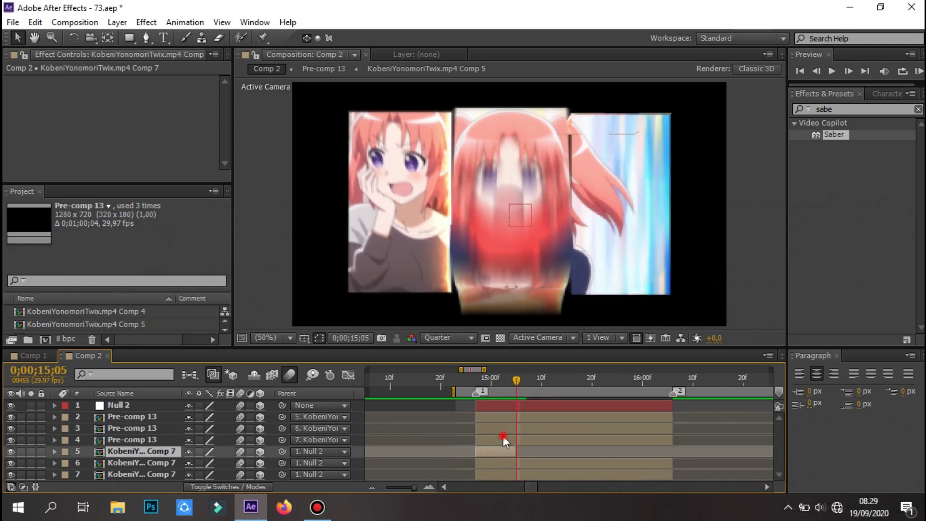
click(503, 438)
click(506, 429)
drag(476, 429, 512, 437)
drag(517, 383, 556, 395)
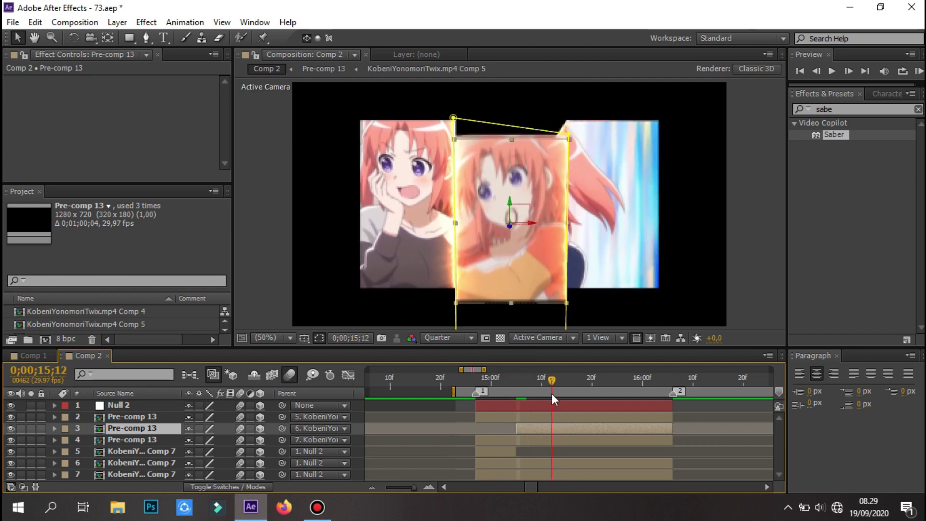
click(591, 416)
click(600, 439)
- End the third Comp 7 clip at 15;15 and preview the staggered timing
click(649, 462)
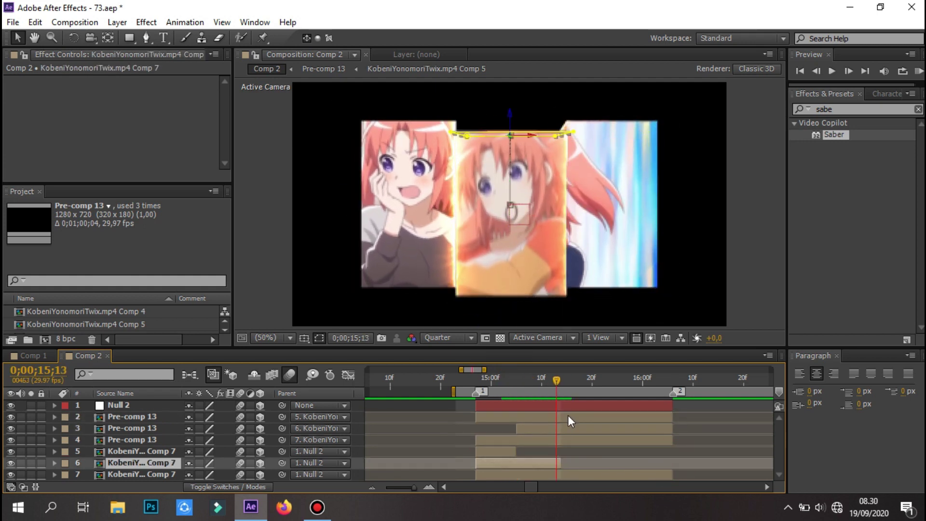
click(578, 456)
drag(561, 391, 633, 409)
click(569, 463)
click(534, 418)
click(476, 439)
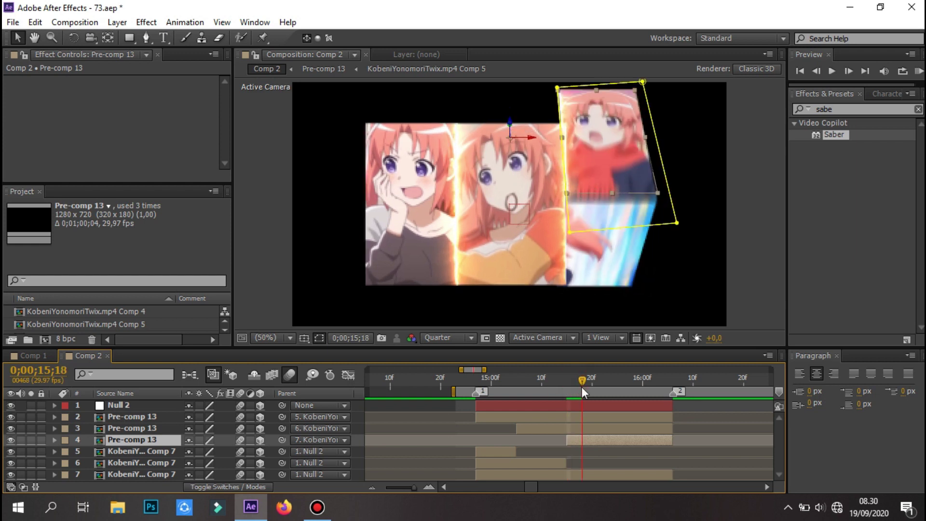
drag(672, 474, 642, 473)
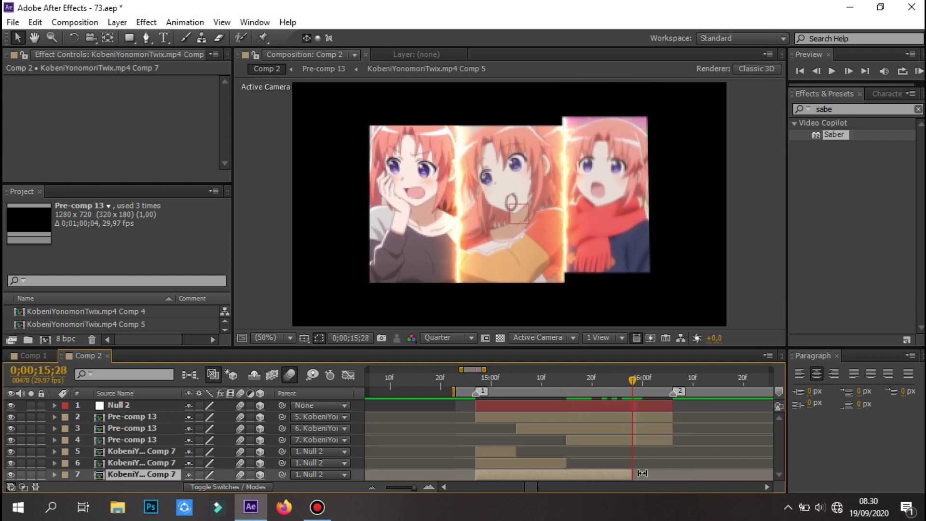
click(919, 72)
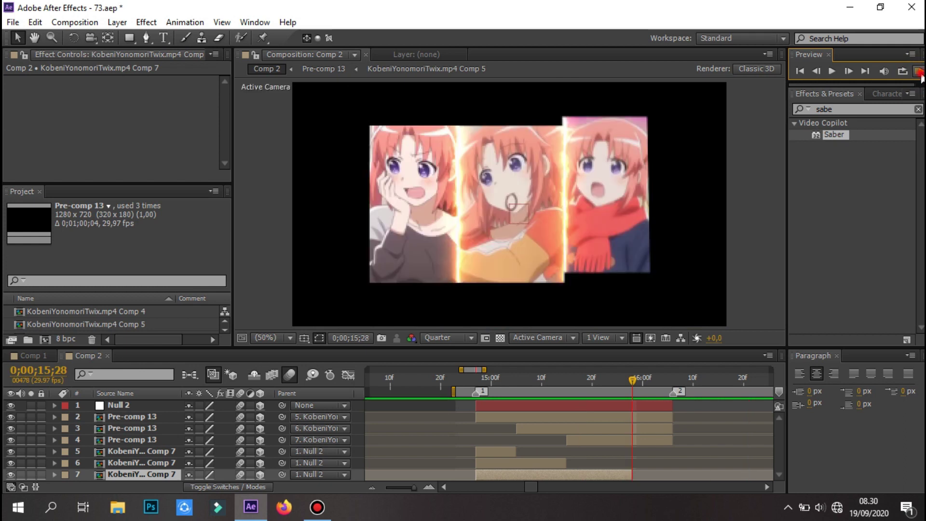
click(637, 297)
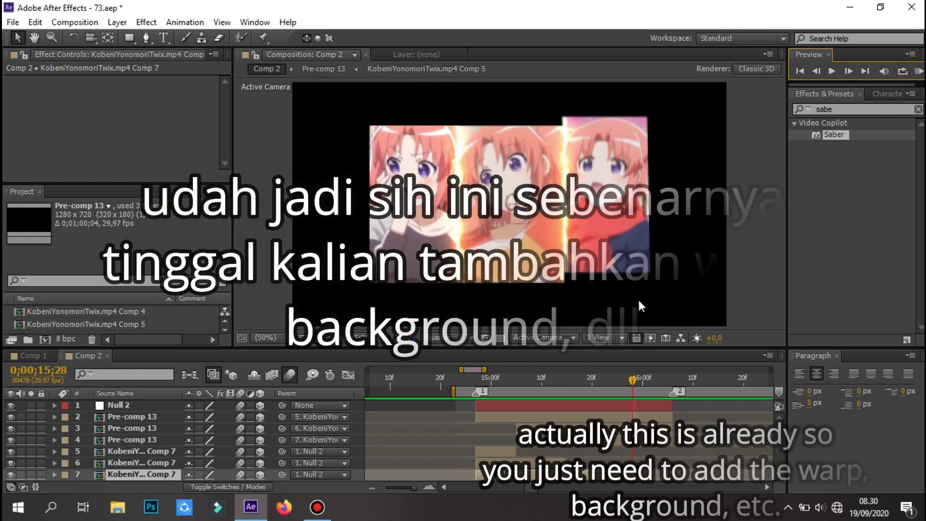
- Adjust the first and second Comp 7 clips' end points and preview again
click(519, 427)
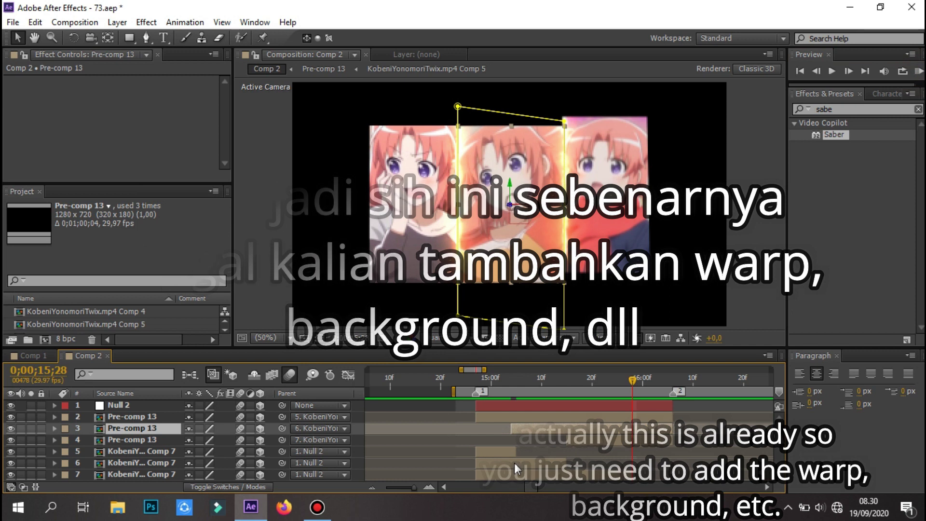
drag(516, 452, 563, 449)
drag(564, 462, 570, 463)
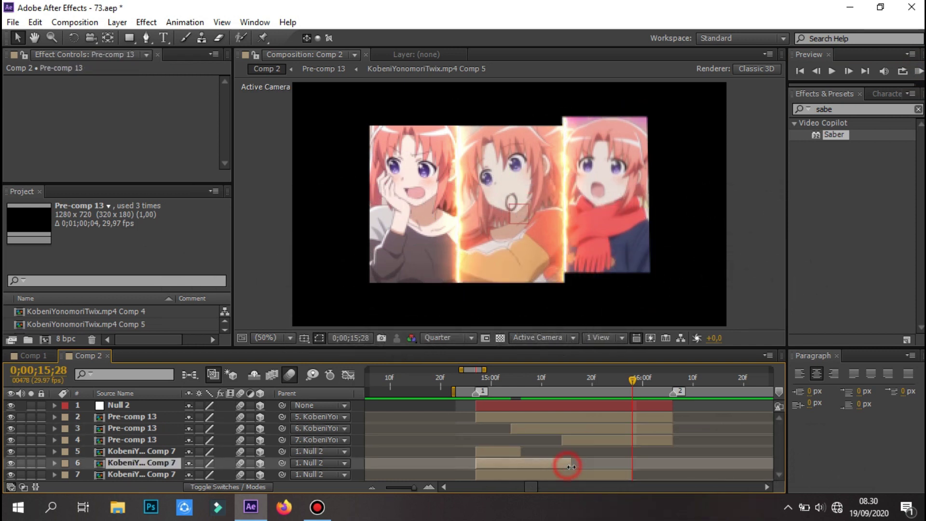
click(636, 478)
click(919, 72)
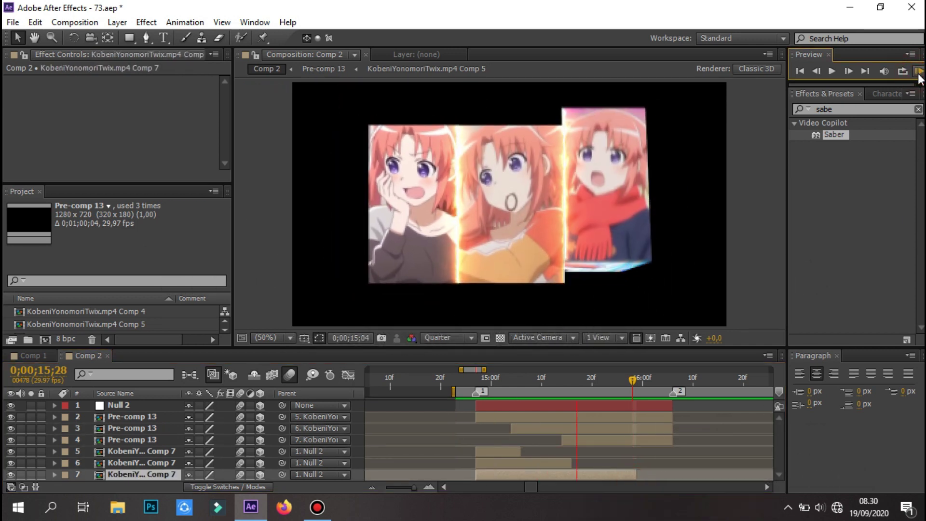
click(919, 72)
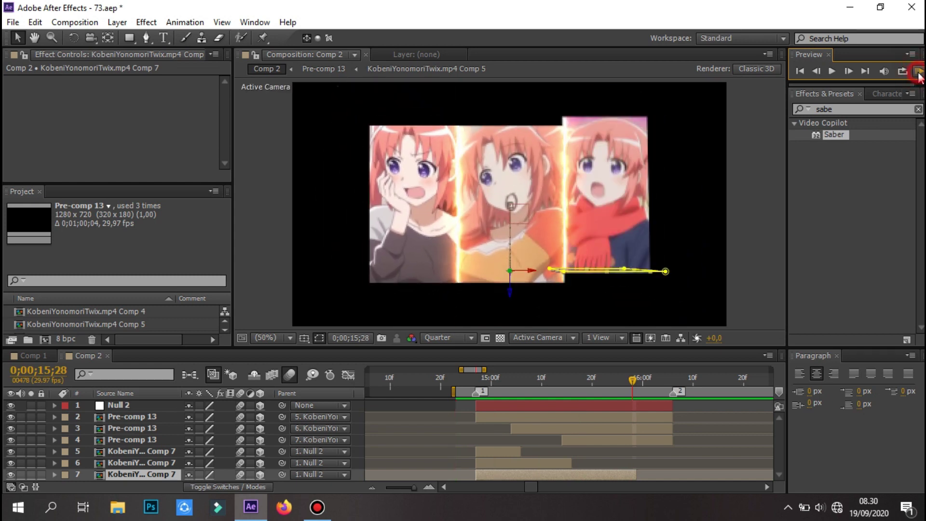
click(684, 415)
- Pre-compose every Comp 2 layer into a new Pre-comp 14
key(ctrl+a)
right_click(521, 421)
click(545, 408)
click(481, 322)
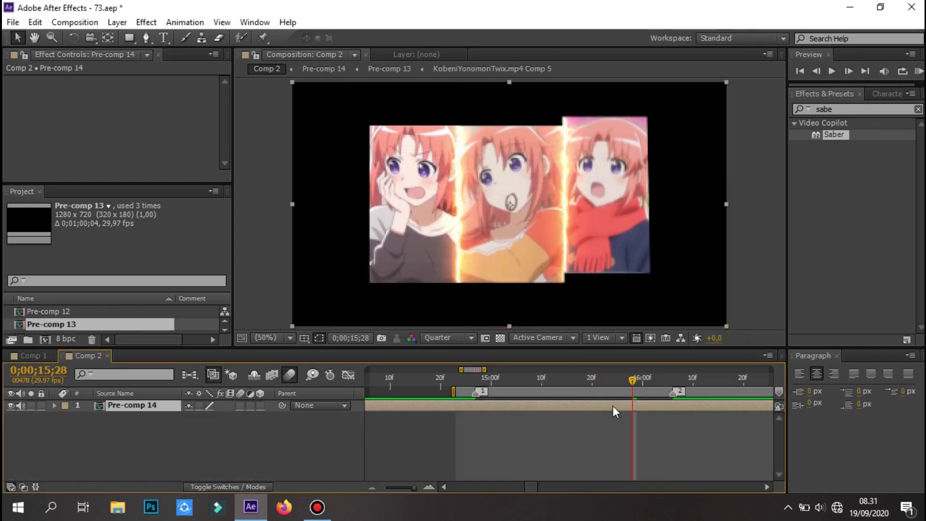
- Split Pre-comp 14 at 14;27 and delete the portion before it
click(674, 380)
click(474, 382)
click(475, 405)
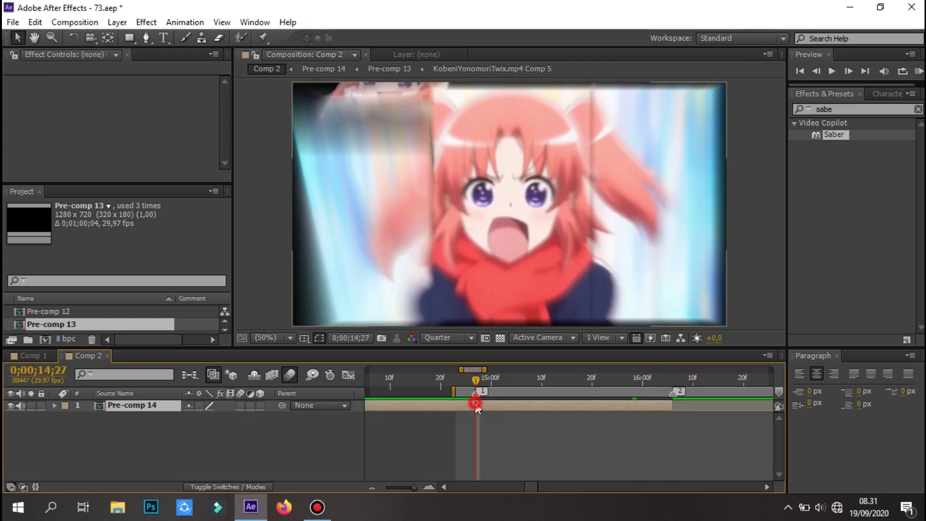
key(ctrl+shift+d)
key(Delete)
key(space)
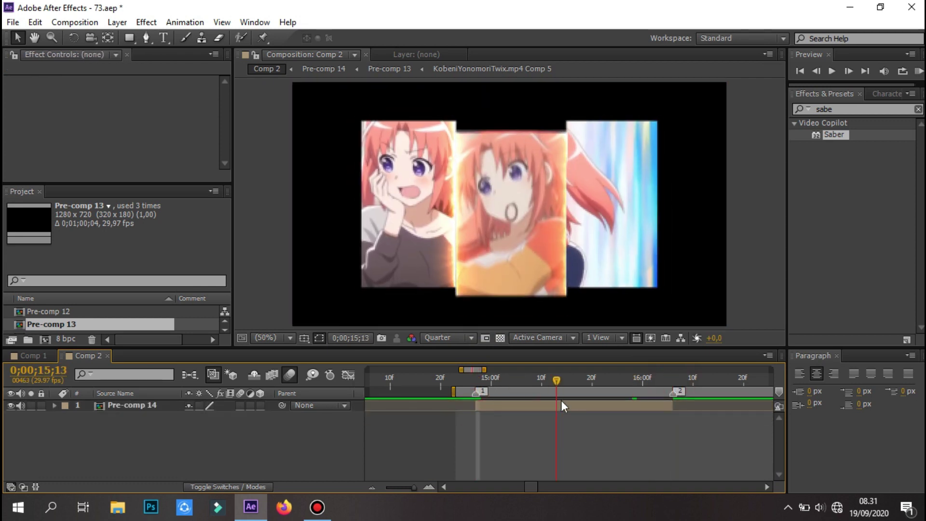
- Add a new adjustment layer above Pre-comp 14 in Comp 2
right_click(235, 414)
mouse_move(379, 276)
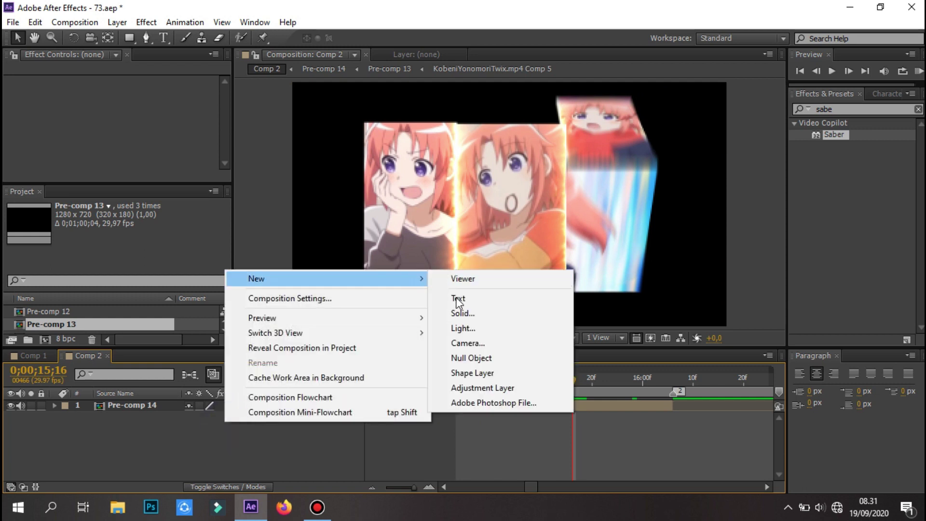
click(480, 388)
click(475, 381)
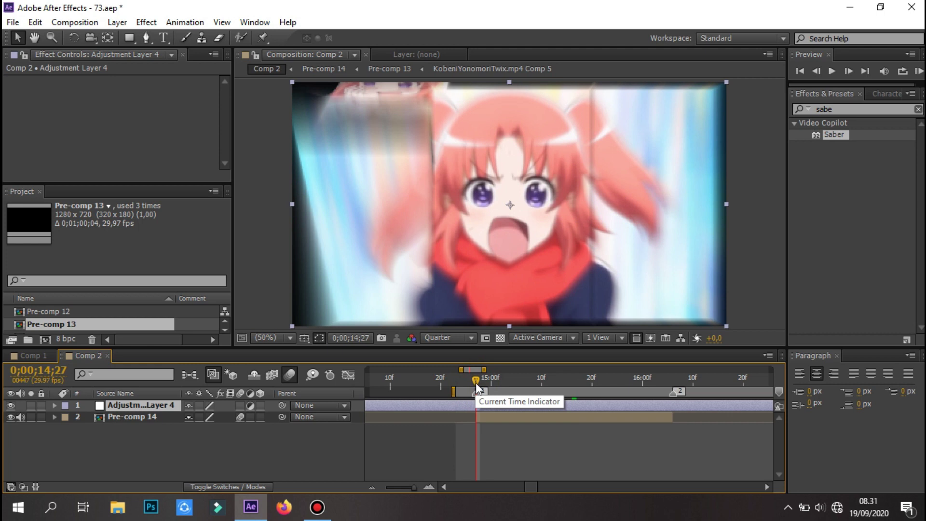
click(455, 418)
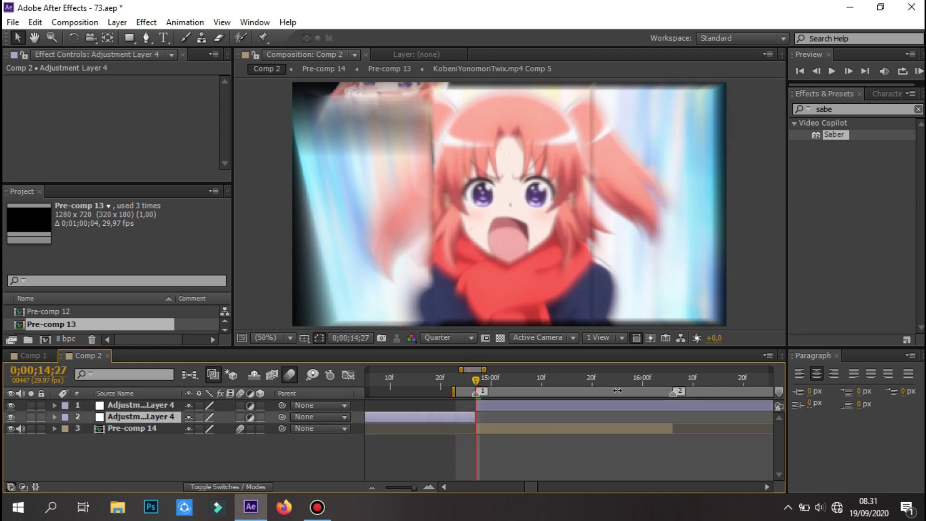
double_click(593, 418)
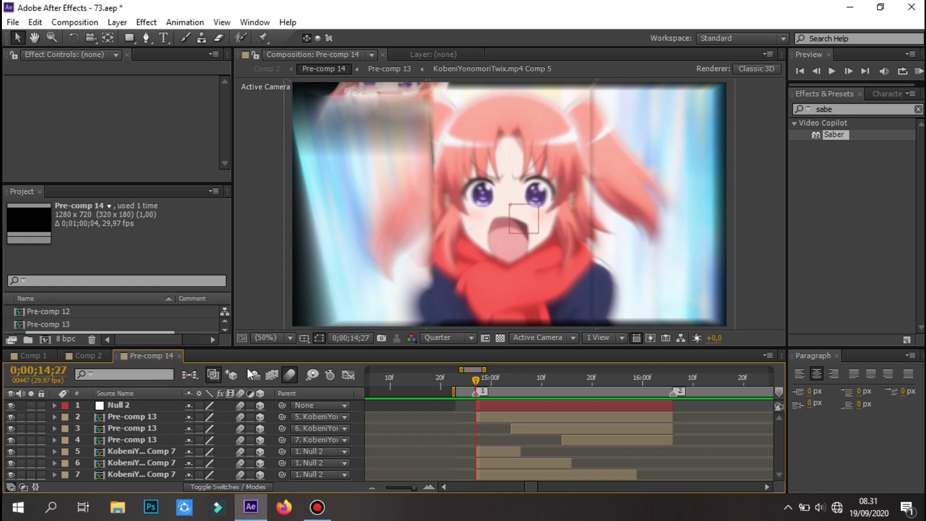
click(183, 357)
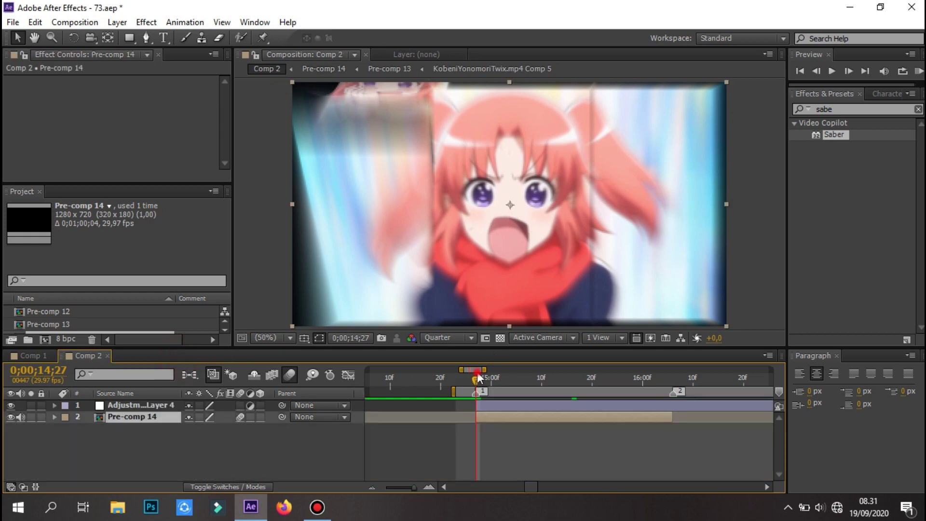
- Split the adjustment layer at 16;06 and delete the part after it
click(531, 381)
click(537, 405)
key(ctrl+shift+d)
key(Delete)
key(minus)
drag(526, 378, 567, 385)
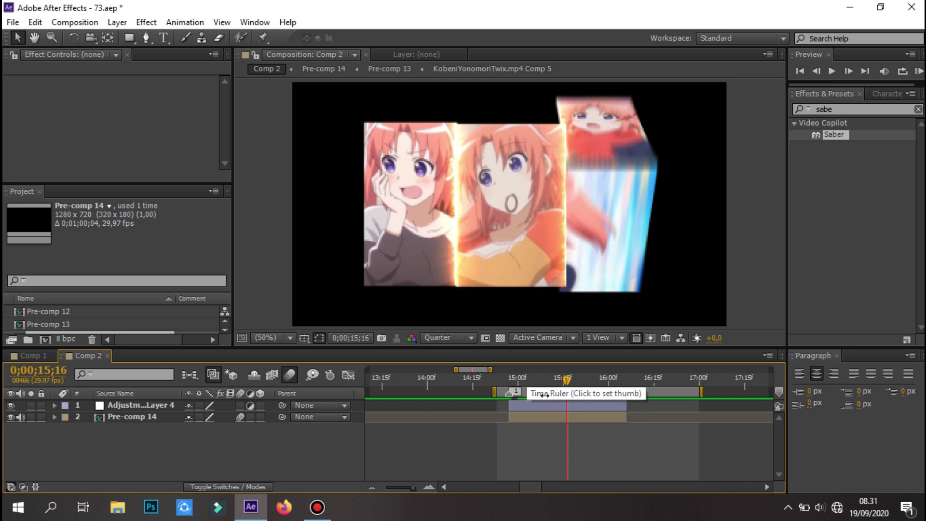
click(548, 382)
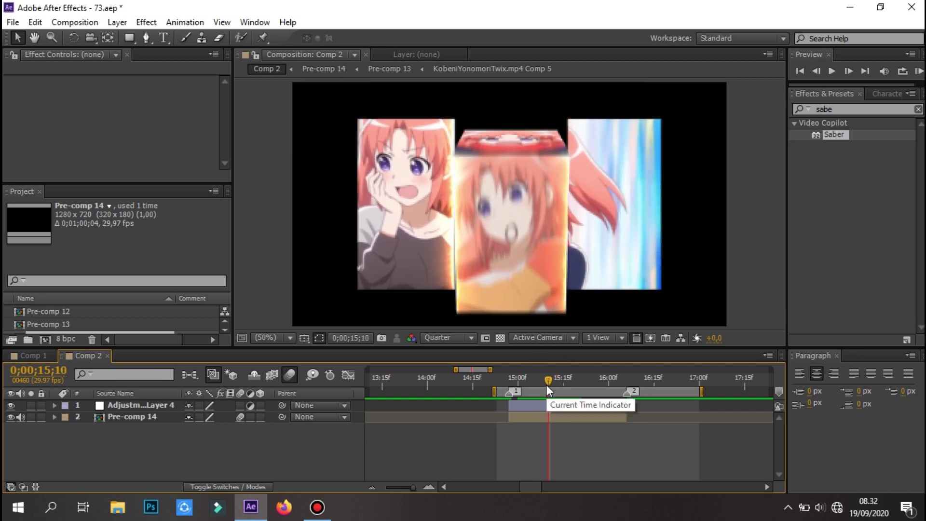
- Apply the Warp effect to the adjustment layer with the Squeeze warp style
click(801, 110)
text(warp)
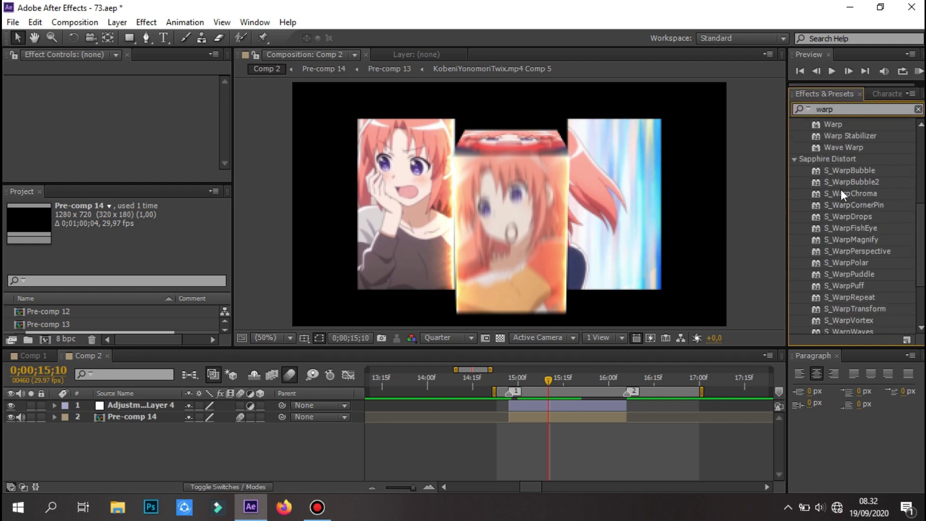
drag(840, 125, 601, 404)
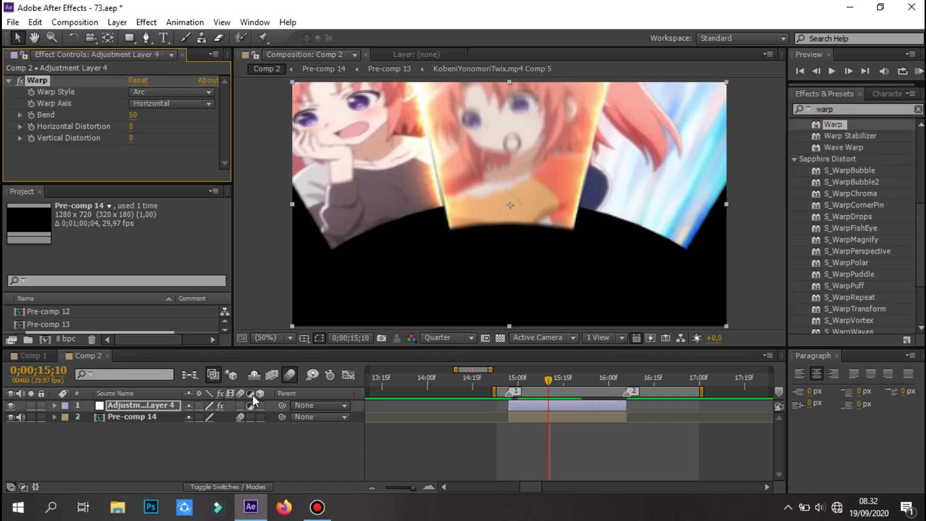
click(241, 406)
click(151, 96)
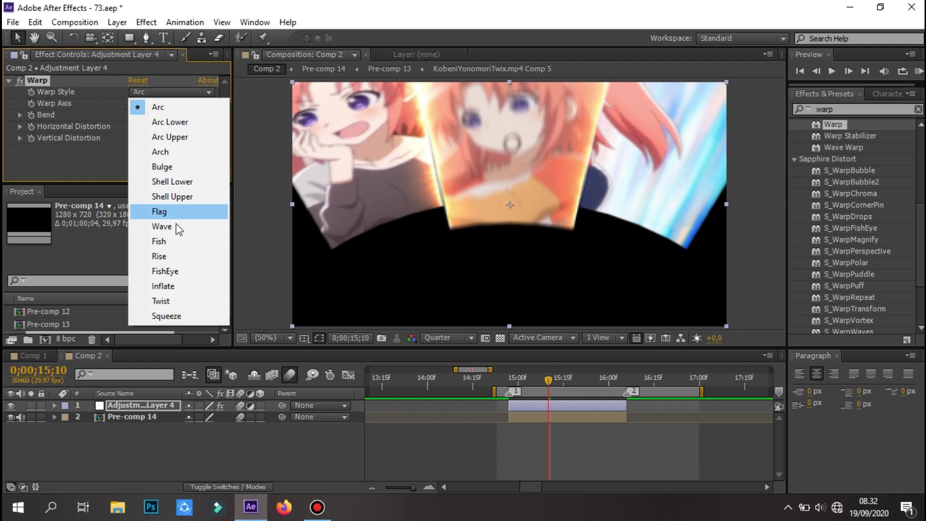
click(177, 315)
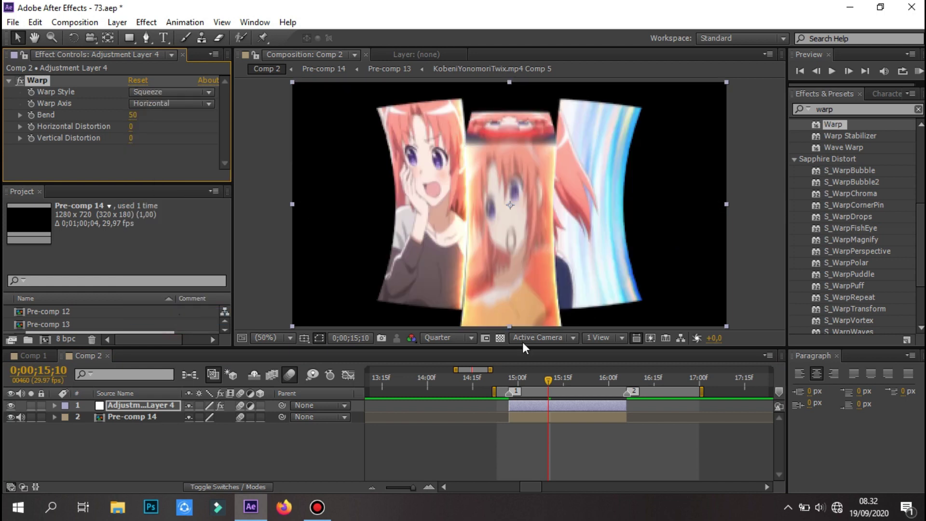
- At 14;27, mute the Pre-comp 14 audio and set a first Bend keyframe at 50
drag(525, 383, 509, 382)
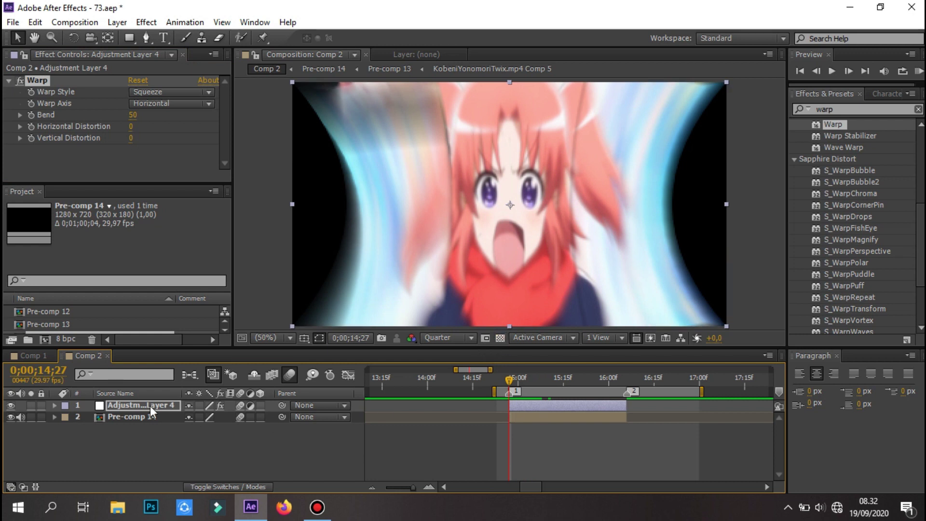
click(22, 418)
click(31, 115)
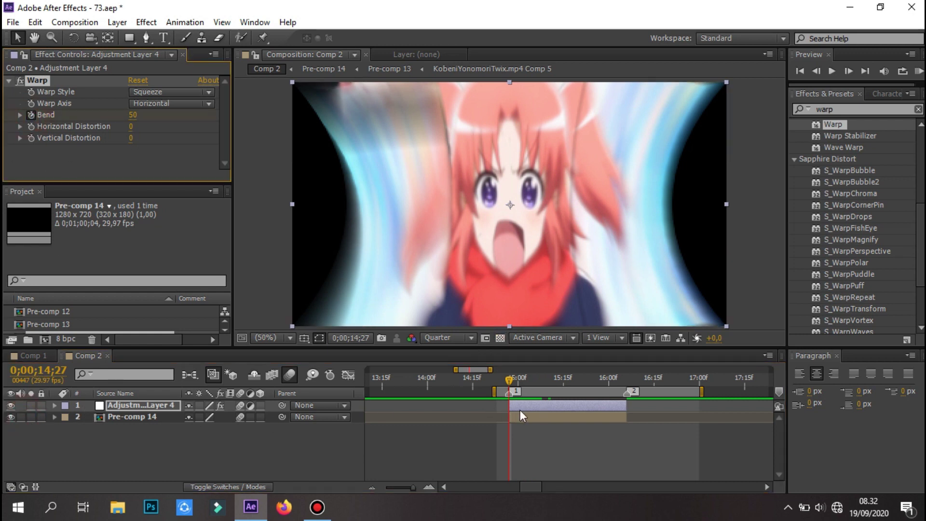
- Key the Warp Bend at -20, then at 30 on a later frame
key(u)
click(189, 428)
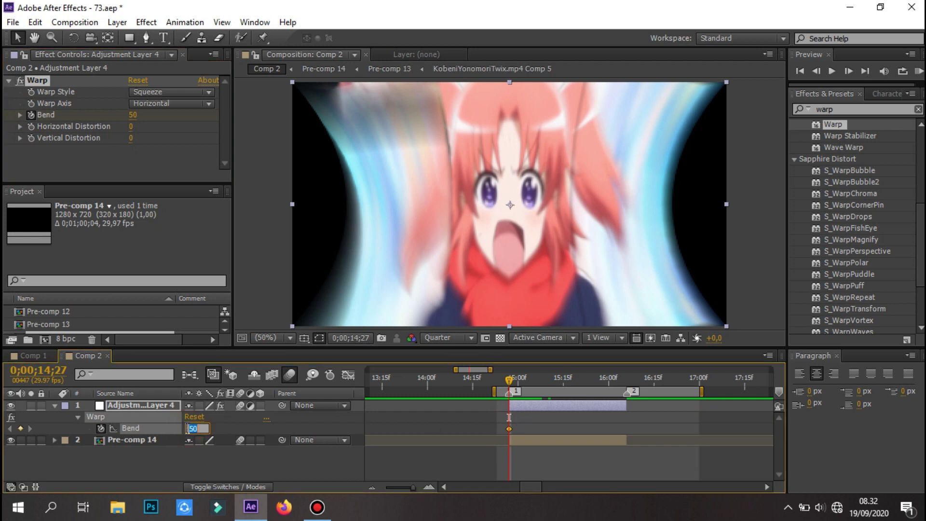
text(0)
key(Return)
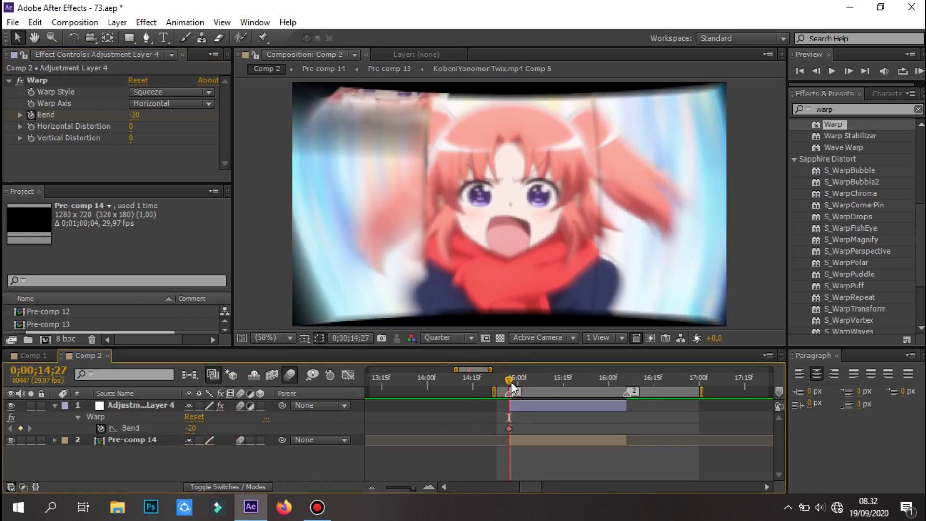
drag(510, 382, 531, 386)
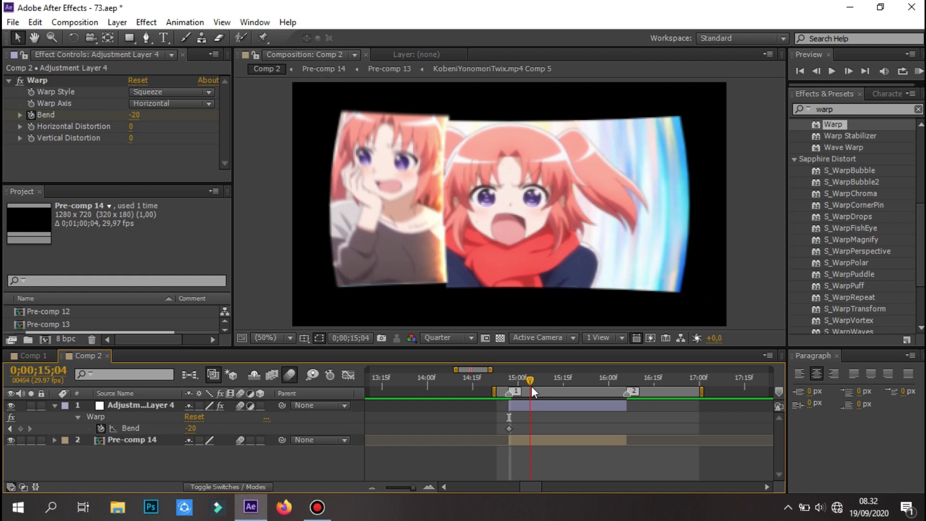
text(30)
key(Return)
- Add further Bend keyframes: -20 at 15;13, then 20, and 0 at 16;06
drag(531, 385, 558, 396)
click(191, 428)
text(-20)
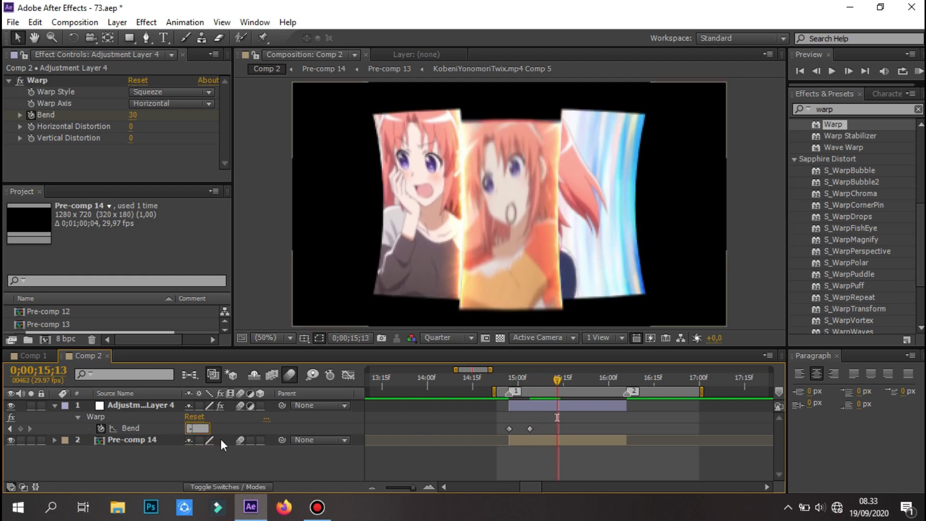
key(Return)
drag(557, 380, 597, 393)
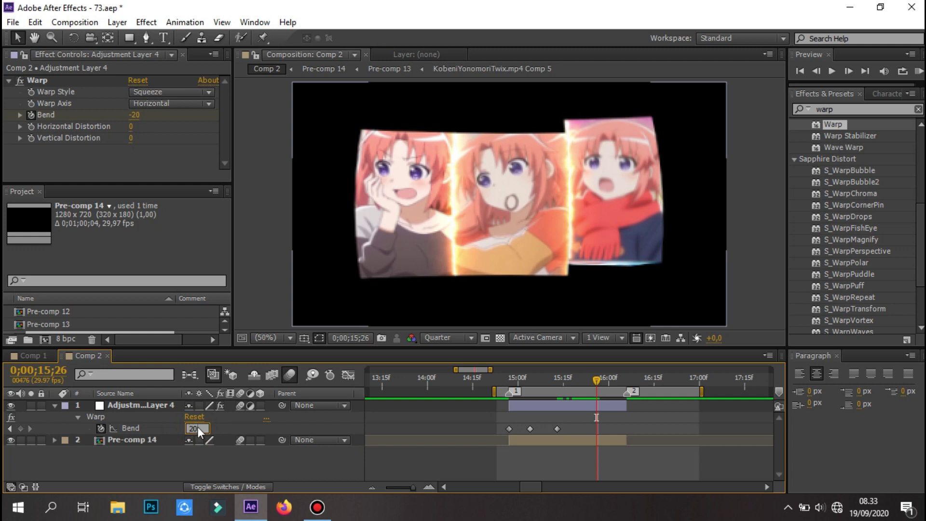
key(Return)
click(627, 381)
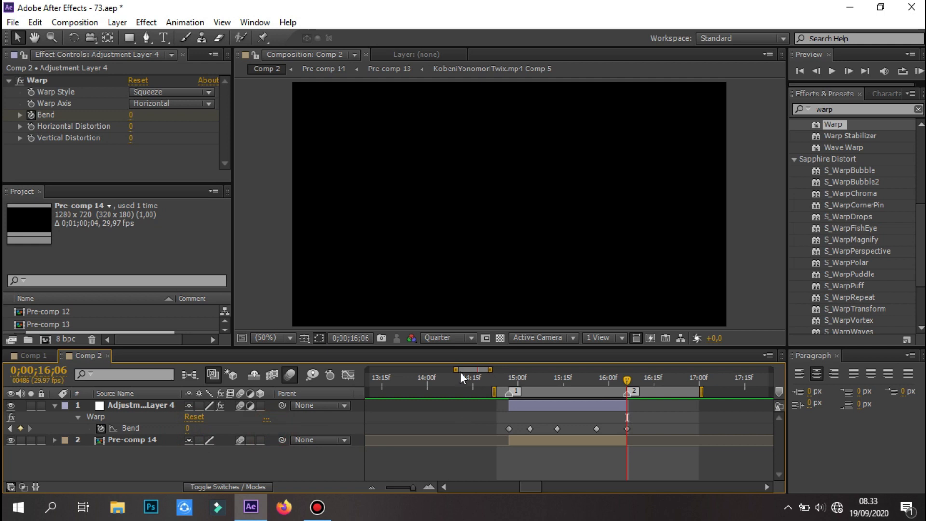
- Apply Easy Ease to all five Bend keyframes and preview the warp animation
drag(461, 372, 475, 370)
click(612, 429)
drag(612, 430, 600, 429)
drag(702, 421, 404, 450)
key(F9)
click(737, 421)
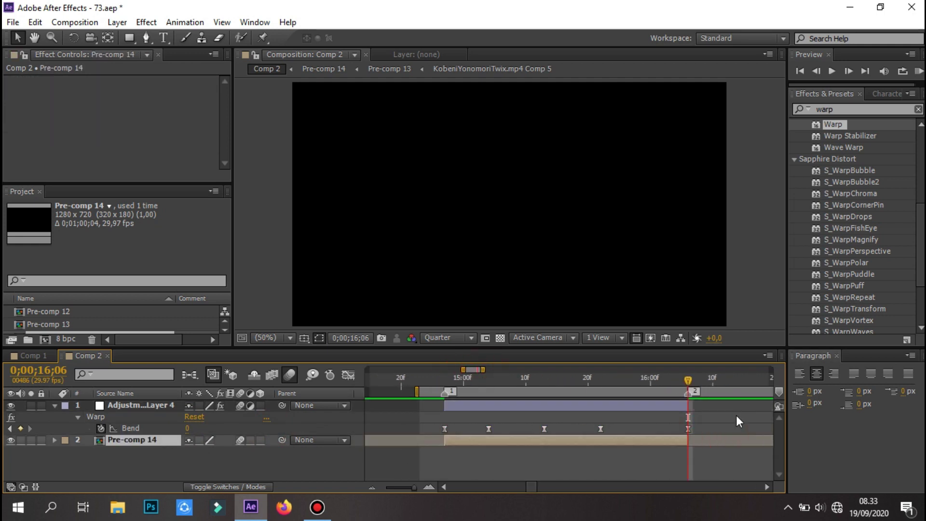
click(919, 71)
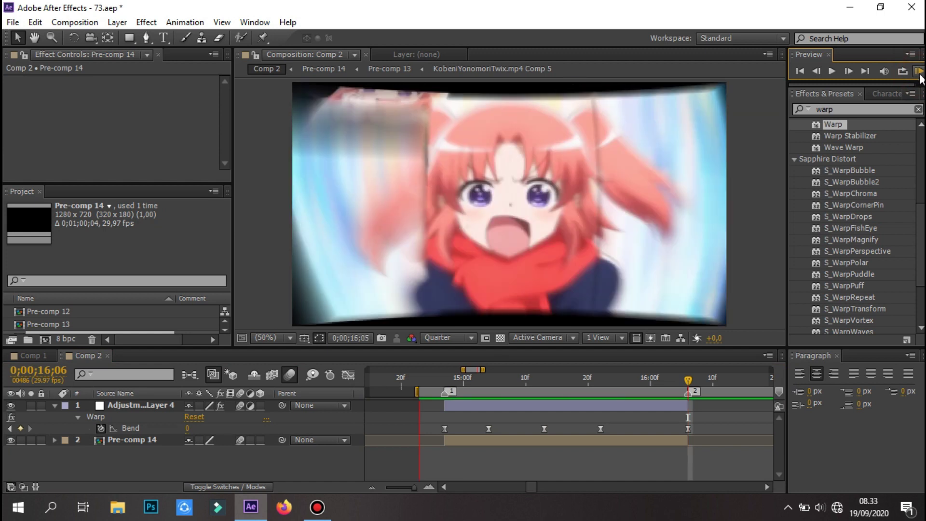
drag(476, 381, 520, 400)
- Move the third Bend keyframe a few frames earlier and scrub to check the timing
click(482, 388)
click(482, 429)
click(520, 396)
drag(520, 395, 570, 409)
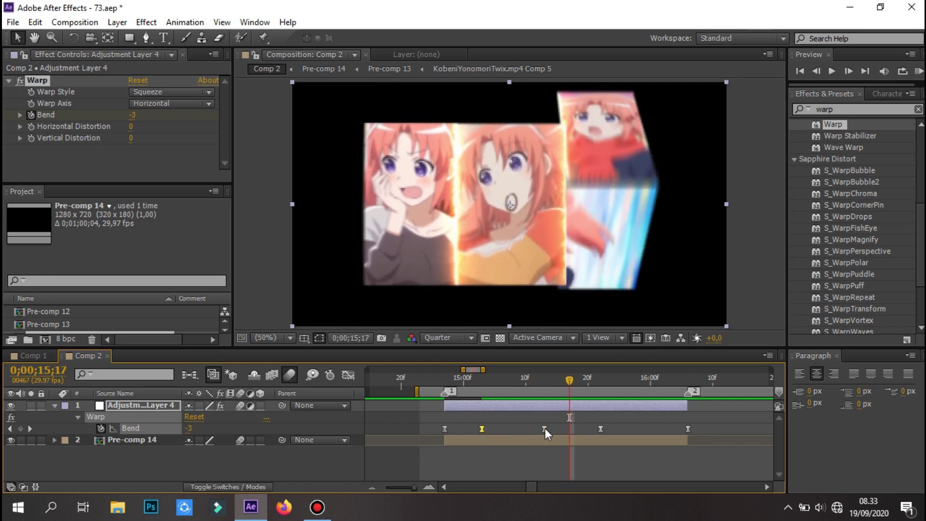
drag(544, 429, 526, 429)
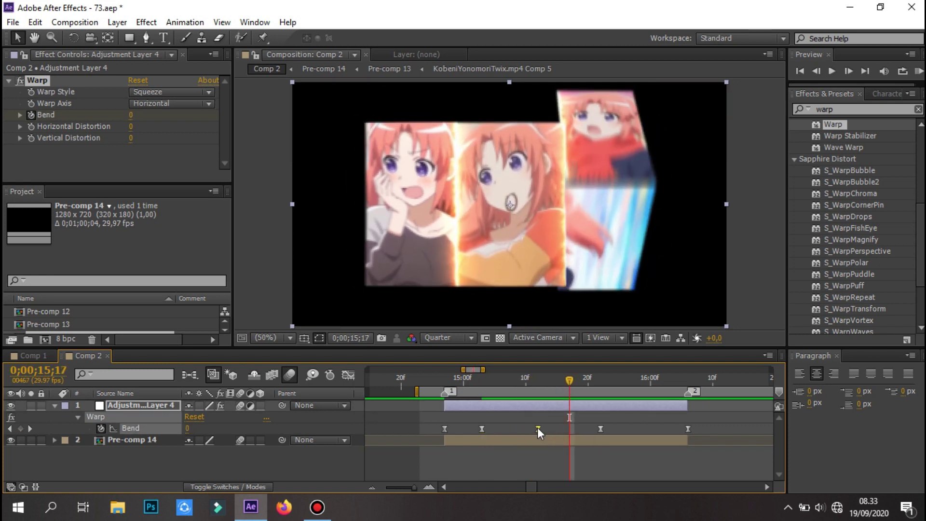
drag(499, 384, 633, 425)
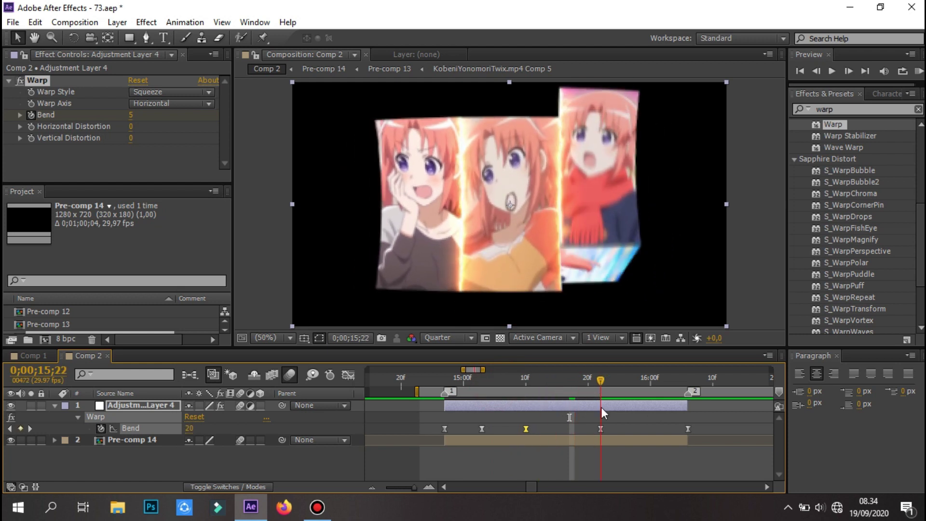
- Play a RAM Preview of the retimed warp and stop it
click(918, 71)
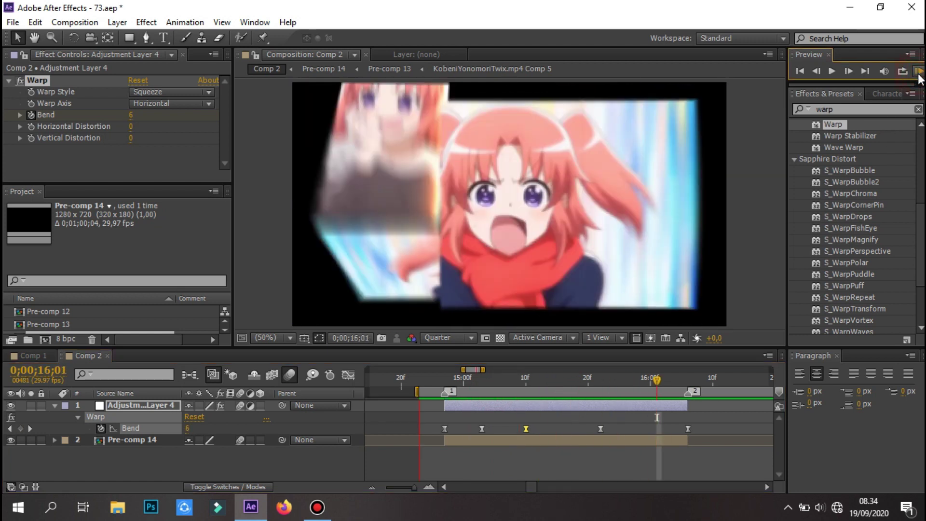
click(918, 73)
shift+click(613, 442)
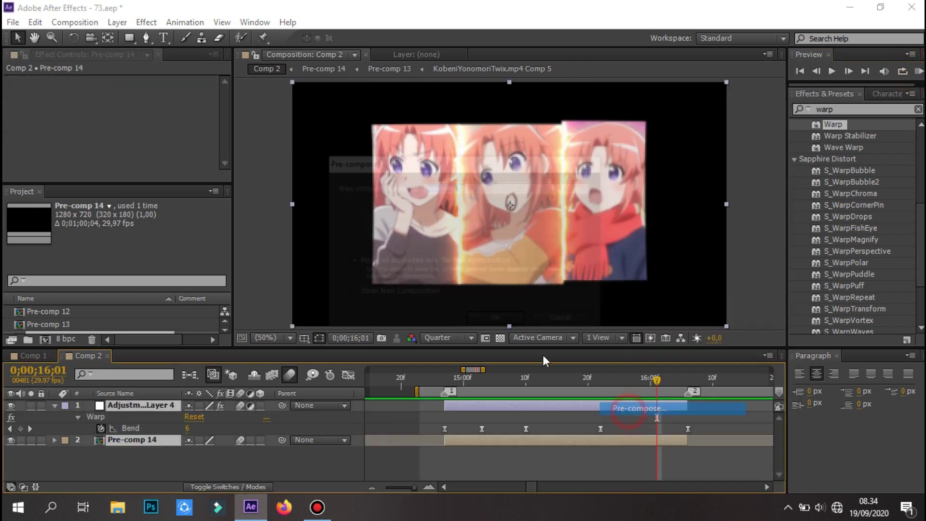
- Pre-compose both layers into Pre-comp 15 and trim it to start at 14;27
key(ctrl+shift+c)
key(Return)
click(446, 381)
key(ctrl+shift+d)
click(434, 415)
key(Delete)
click(686, 382)
key(alt+bracketright)
click(569, 380)
- Apply S_EdgeRays to Pre-comp 15 and duplicate the layer
click(830, 109)
text(pre)
key(BackSpace)
key(BackSpace)
key(BackSpace)
text(edg)
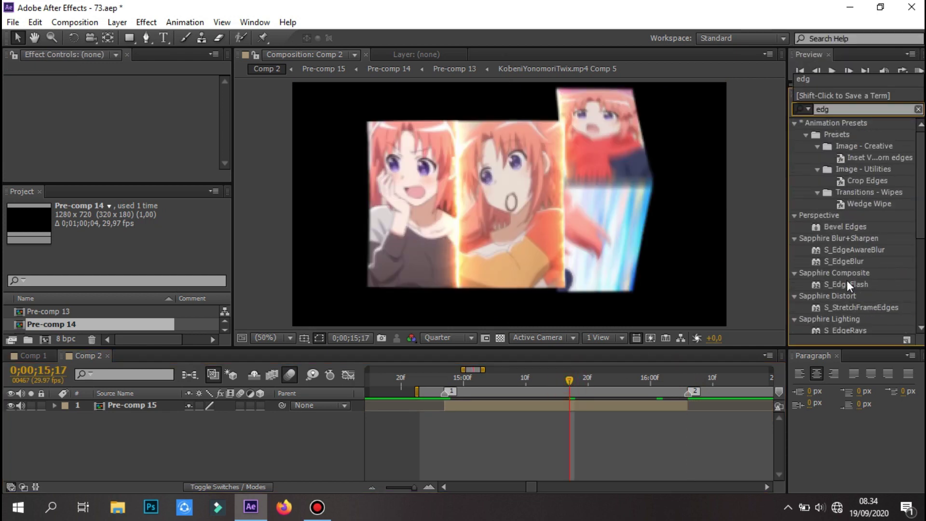
scroll(847, 285, down, 3)
drag(861, 239, 630, 411)
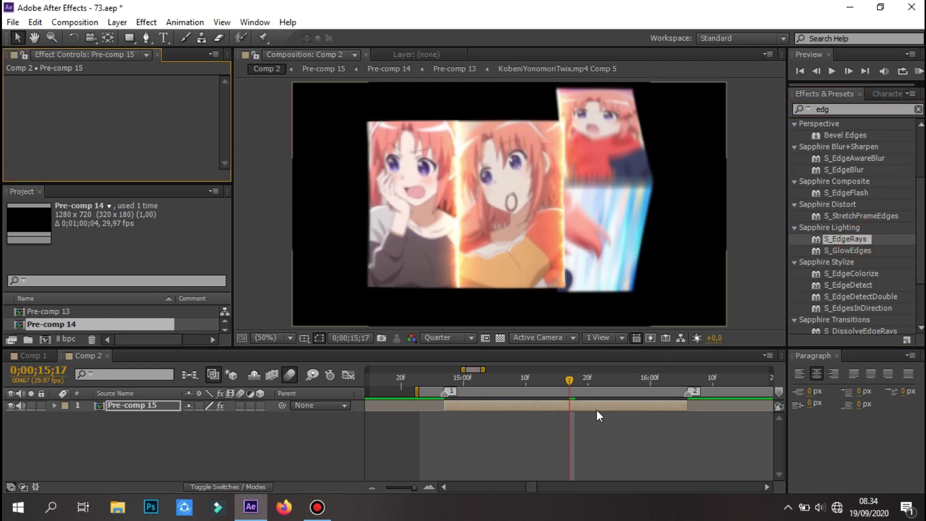
key(ctrl+d)
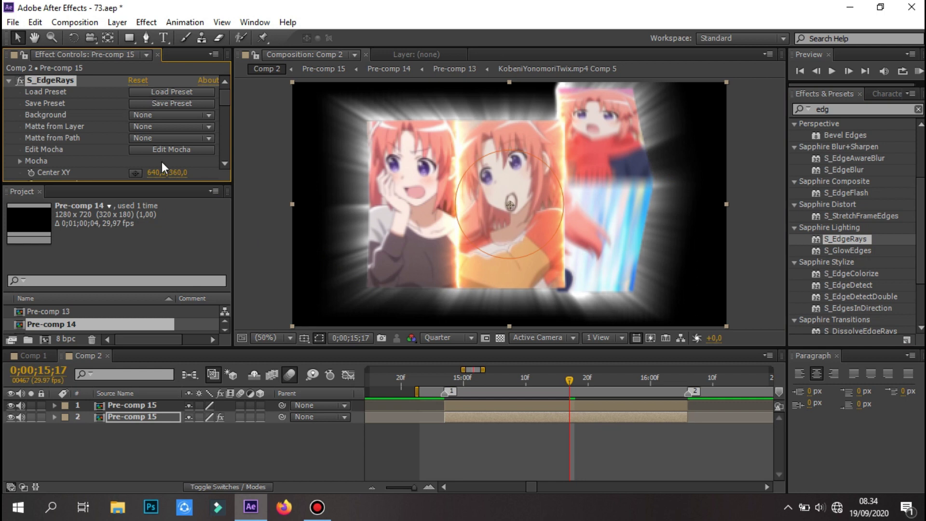
- Set the S_EdgeRays Rays Color to orange FF4800 and preview the glowing animation
scroll(164, 167, down, 5)
click(136, 101)
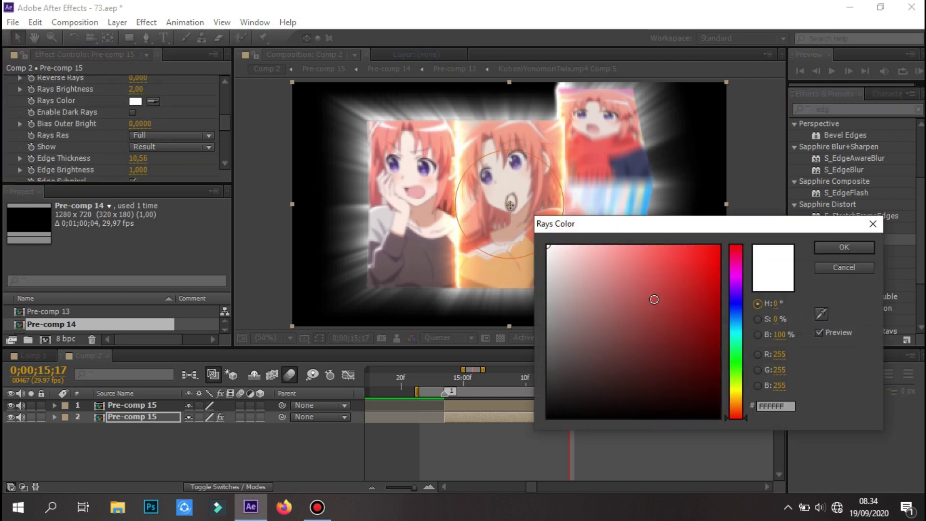
click(735, 410)
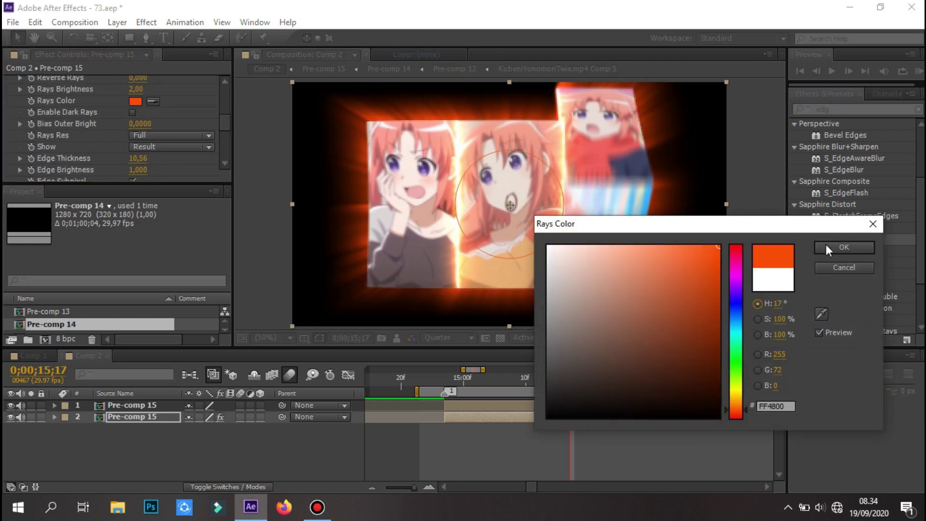
click(827, 247)
click(651, 456)
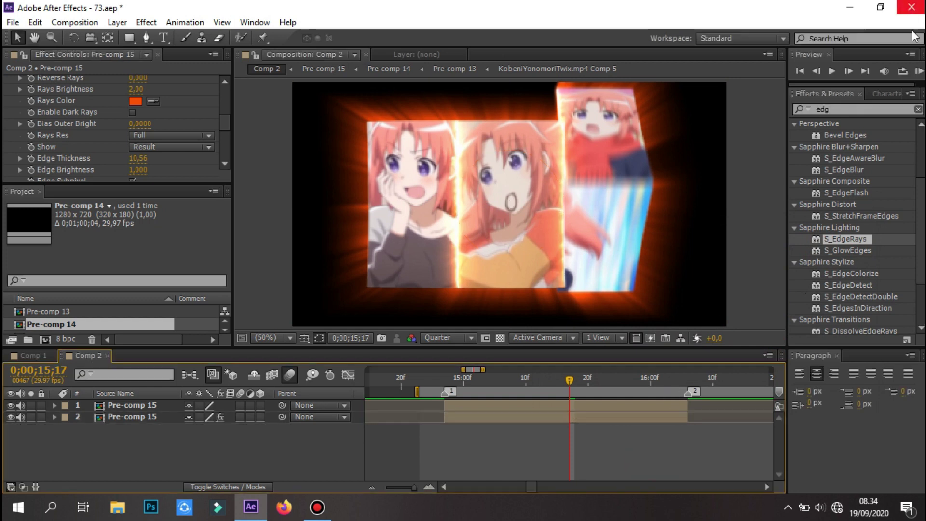
click(918, 72)
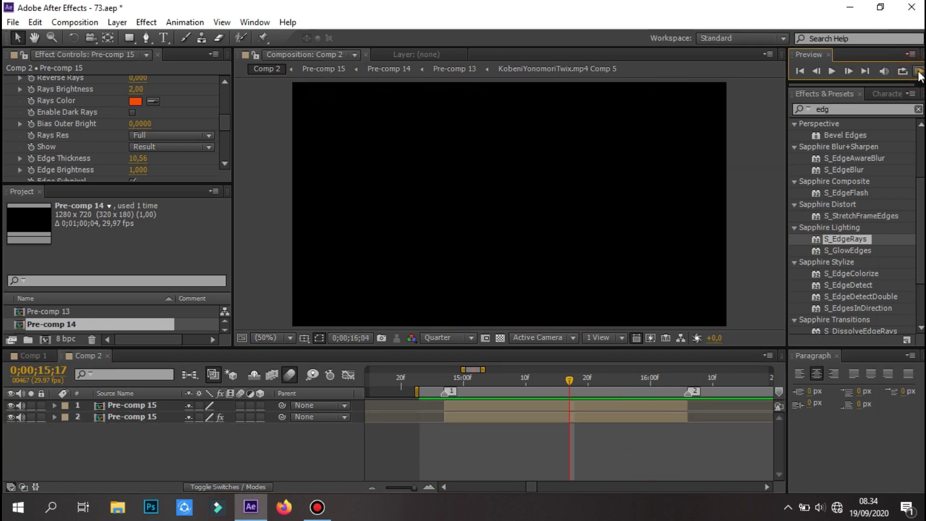
click(242, 405)
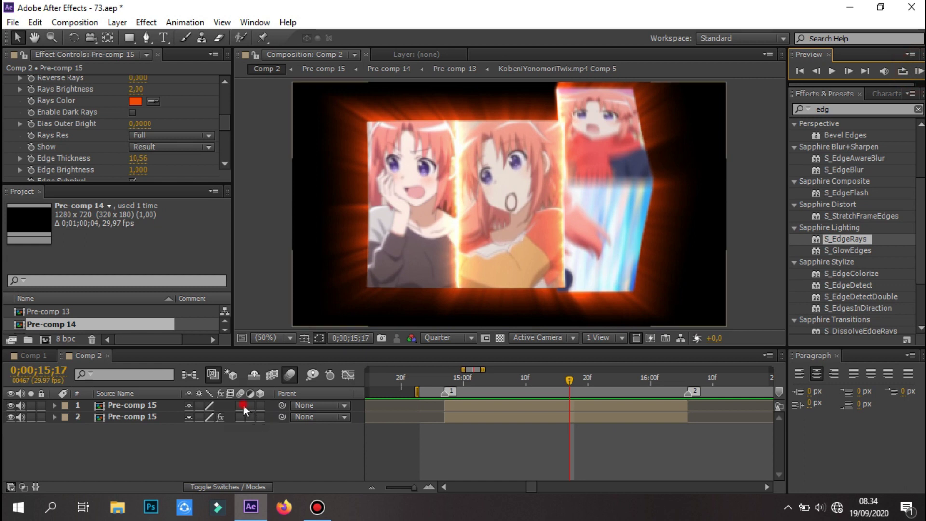
click(919, 72)
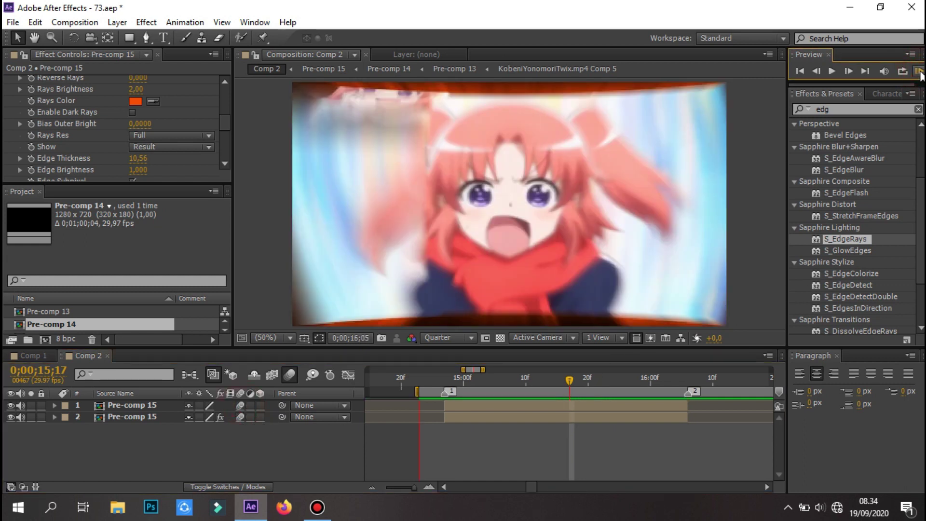